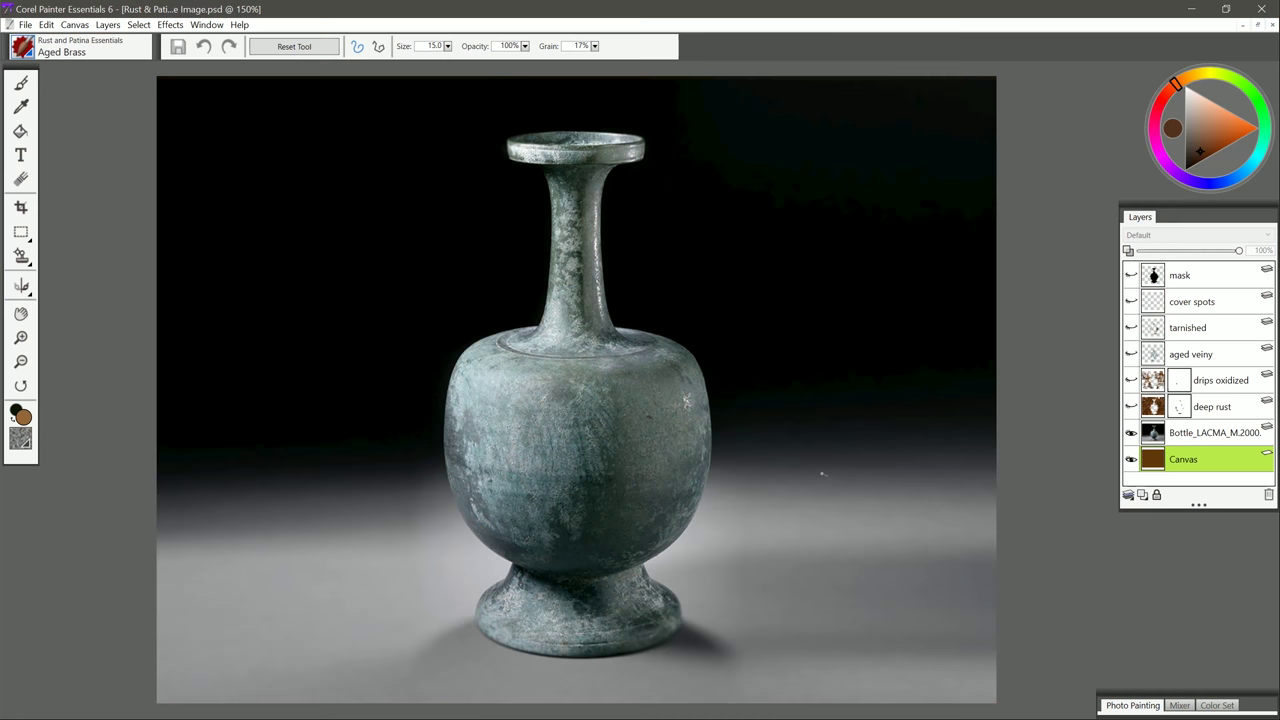
Step: Choose the Aged Brass brush from Rust and Patina Essentials and add a new layer named aged bronze above the mask layer
click(26, 52)
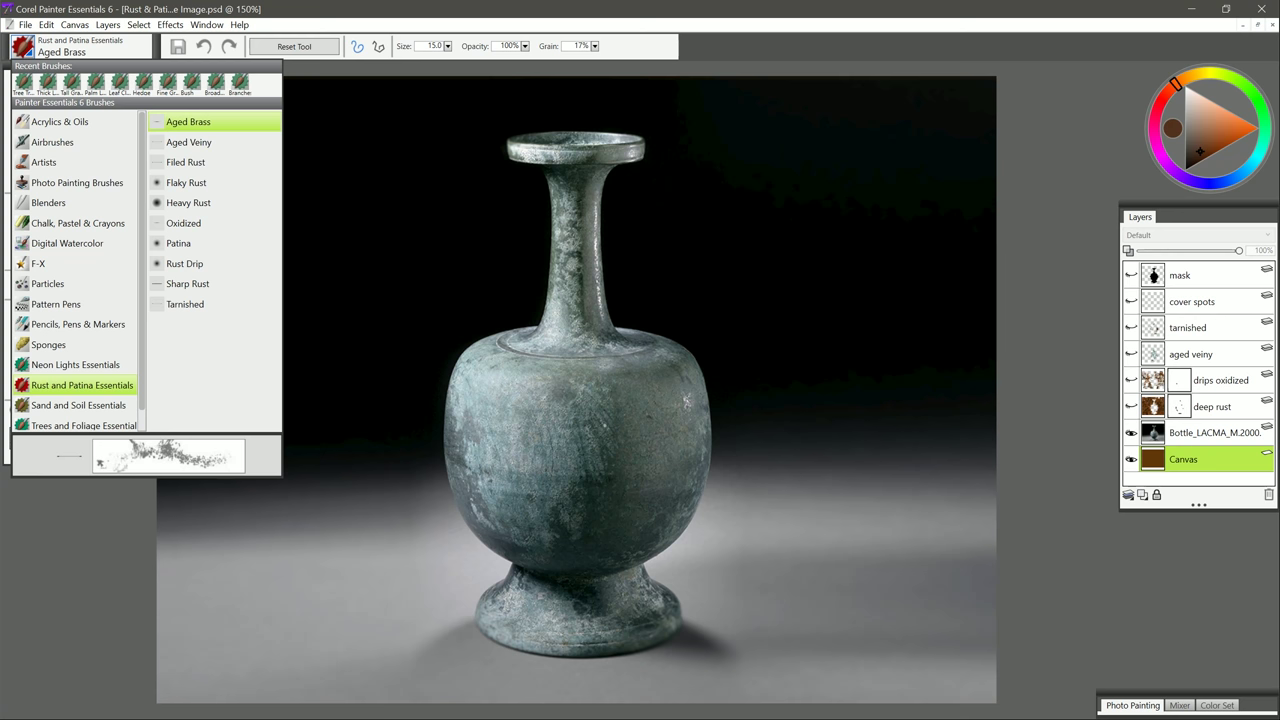
click(199, 125)
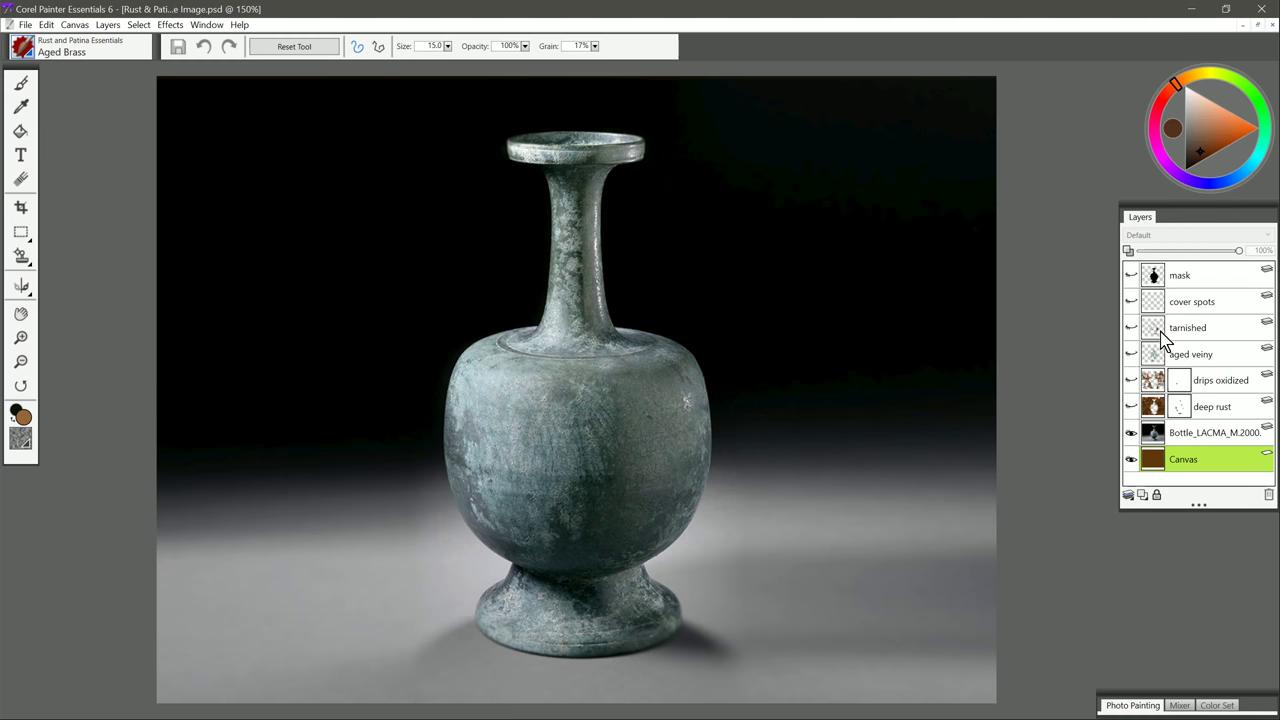
click(1224, 433)
click(1191, 281)
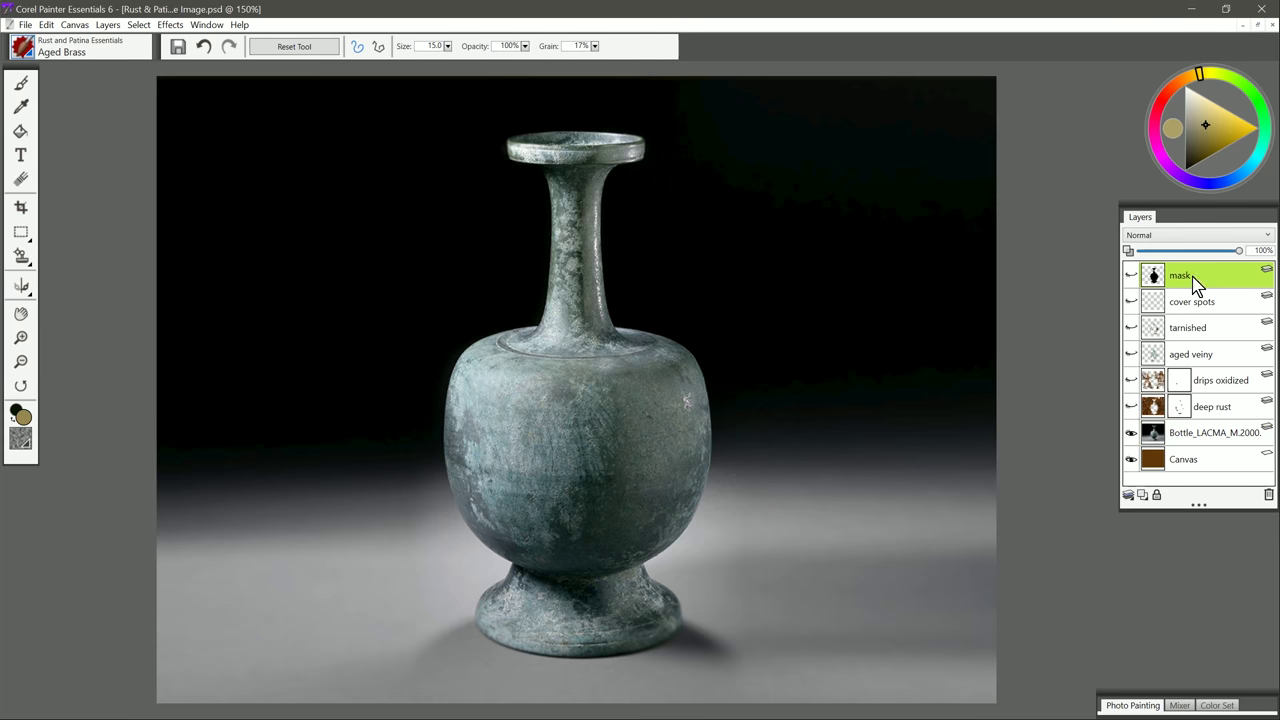
click(1144, 496)
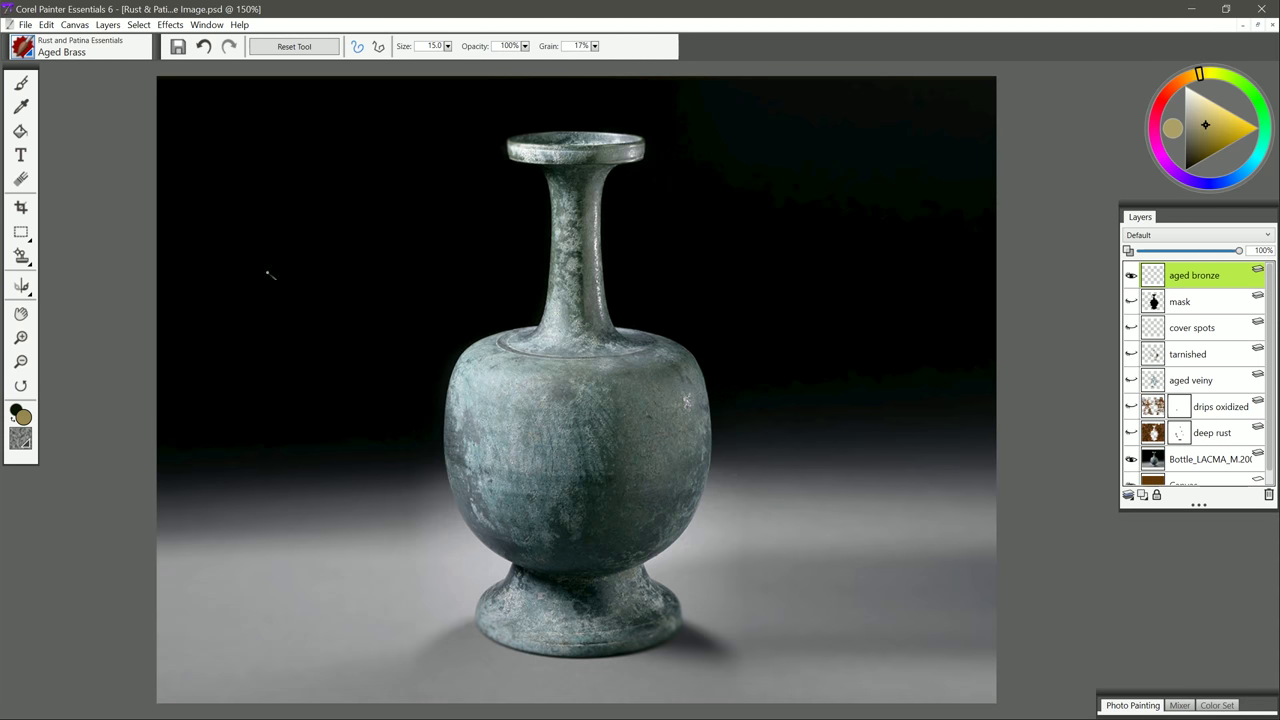
Step: Fill a tall rectangular selection in the dark background beside the vase with khaki Aged Brass strokes, and clear the selection
click(20, 232)
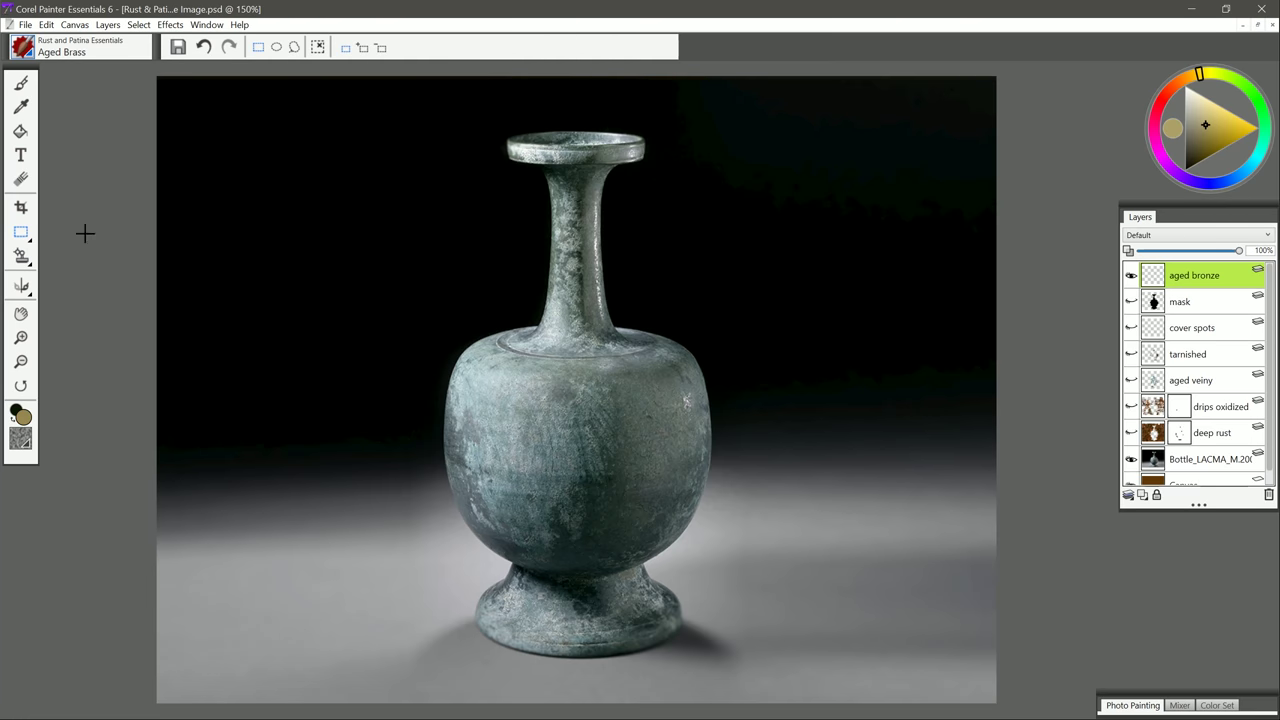
drag(766, 154, 868, 432)
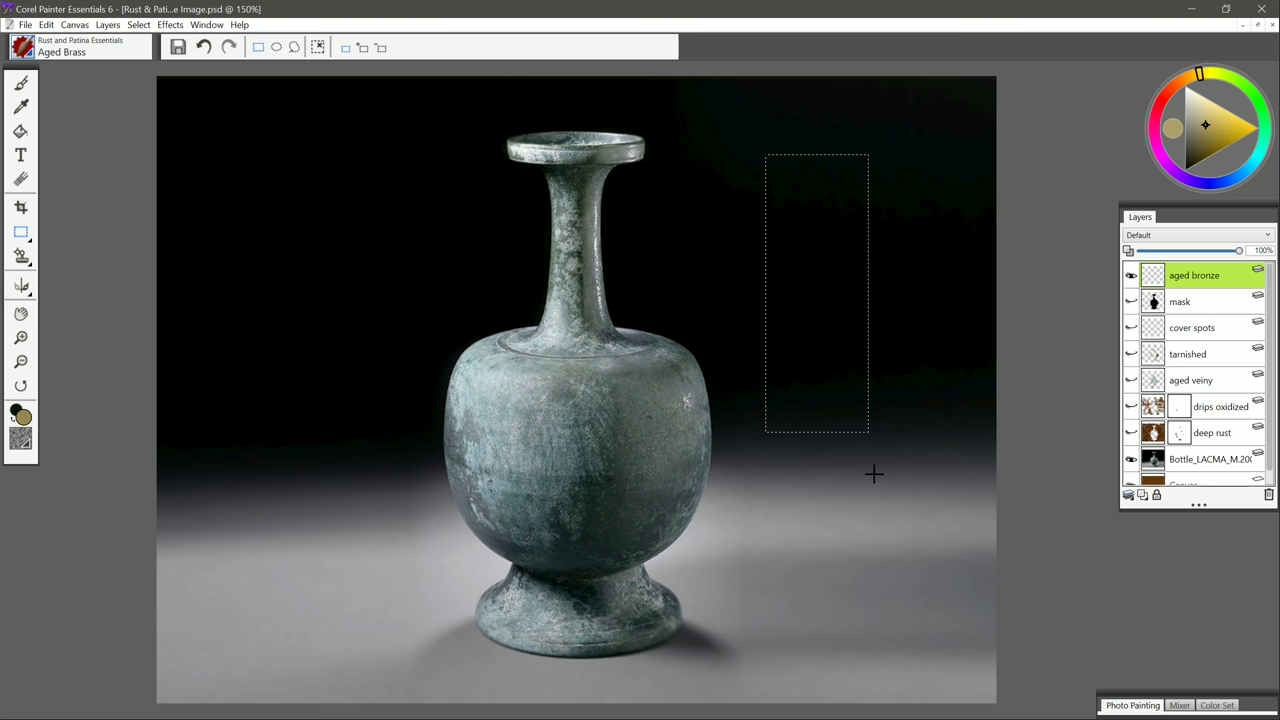
click(21, 84)
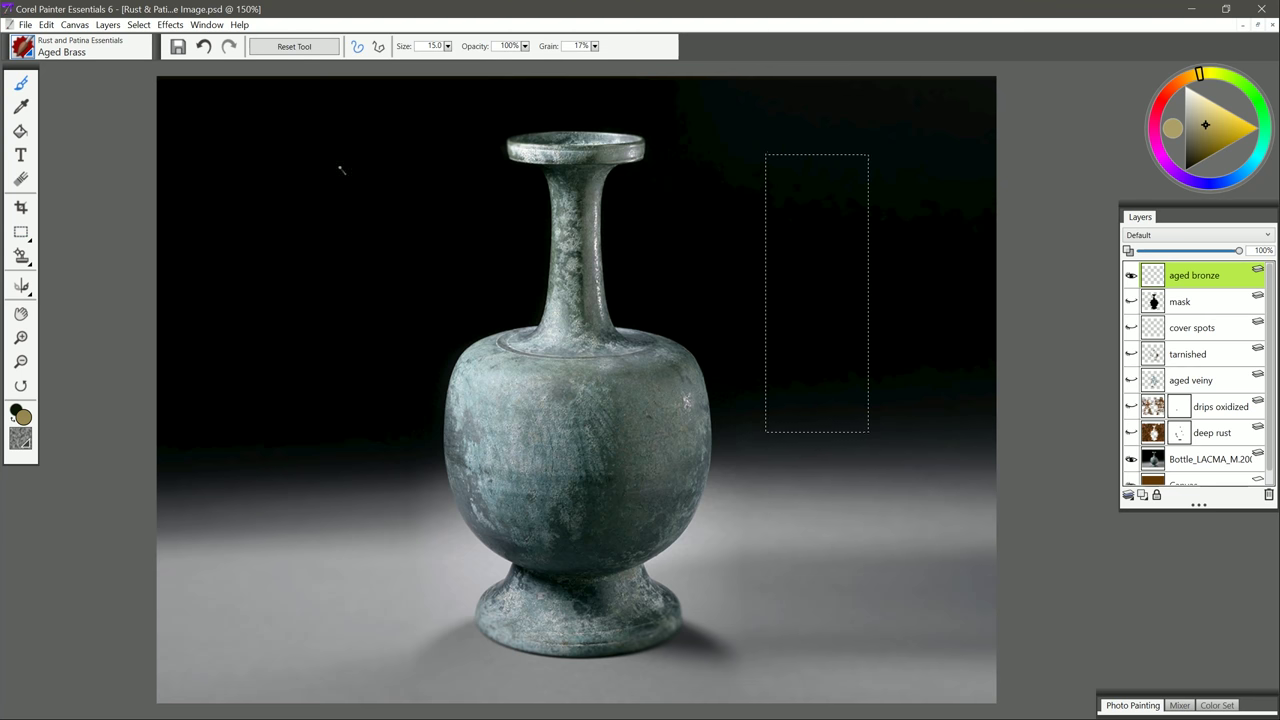
click(1207, 124)
click(1201, 74)
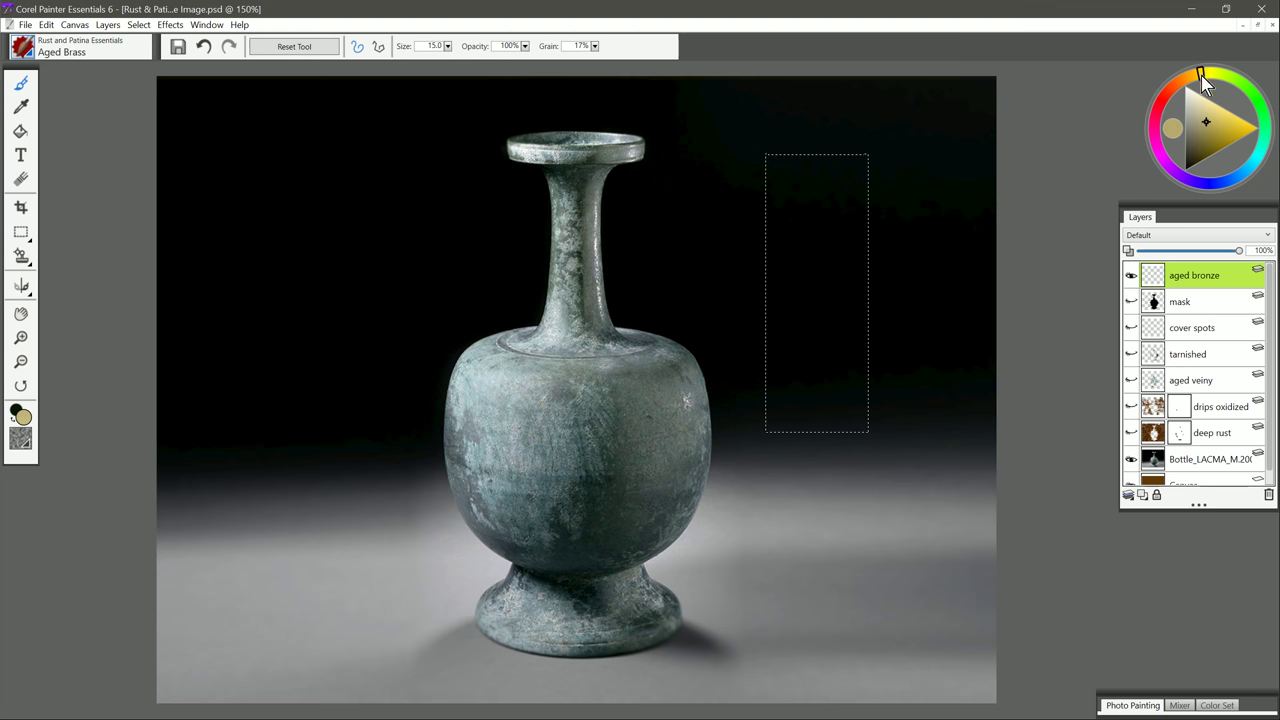
click(1206, 121)
mouse_move(742, 170)
mouse_down()
mouse_move(862, 168)
mouse_move(752, 190)
mouse_move(820, 192)
mouse_move(749, 232)
mouse_move(881, 233)
mouse_move(756, 260)
mouse_move(852, 242)
mouse_move(837, 280)
mouse_move(746, 300)
mouse_move(879, 289)
mouse_move(730, 345)
mouse_move(882, 370)
mouse_move(824, 381)
mouse_move(767, 422)
mouse_move(775, 450)
mouse_move(880, 271)
mouse_move(852, 228)
mouse_move(804, 268)
mouse_move(781, 250)
mouse_move(763, 259)
mouse_move(871, 200)
mouse_move(793, 421)
mouse_up()
ctrl+alt+drag(804, 323, 849, 399)
mouse_move(815, 185)
mouse_down()
mouse_move(802, 218)
mouse_move(815, 380)
mouse_move(815, 250)
mouse_move(830, 300)
mouse_up()
mouse_move(808, 251)
ctrl+alt+mouse_down()
mouse_move(791, 292)
mouse_move(836, 287)
mouse_move(828, 272)
mouse_move(850, 246)
mouse_move(840, 311)
mouse_move(794, 312)
mouse_move(849, 354)
mouse_move(800, 366)
mouse_move(828, 380)
mouse_move(795, 422)
mouse_move(864, 437)
mouse_move(816, 212)
mouse_move(817, 400)
mouse_move(800, 176)
mouse_move(805, 213)
mouse_move(856, 248)
mouse_move(852, 380)
ctrl+alt+mouse_up()
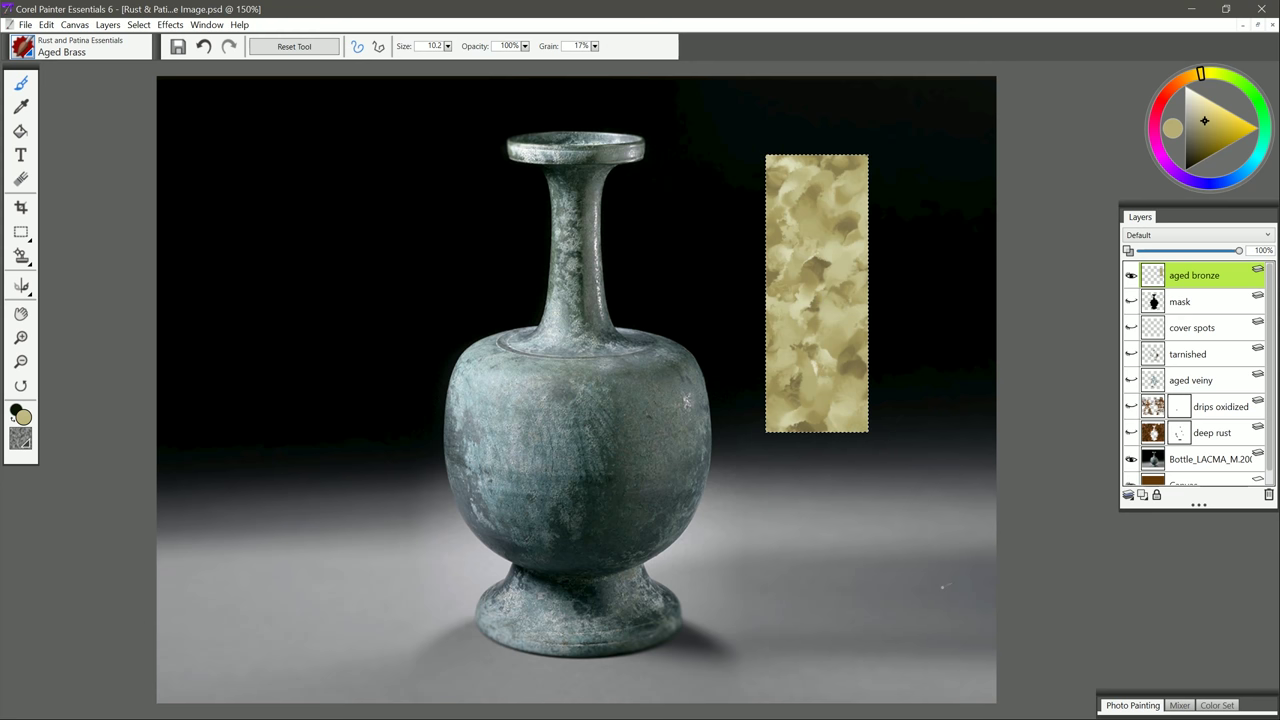
key(ctrl+d)
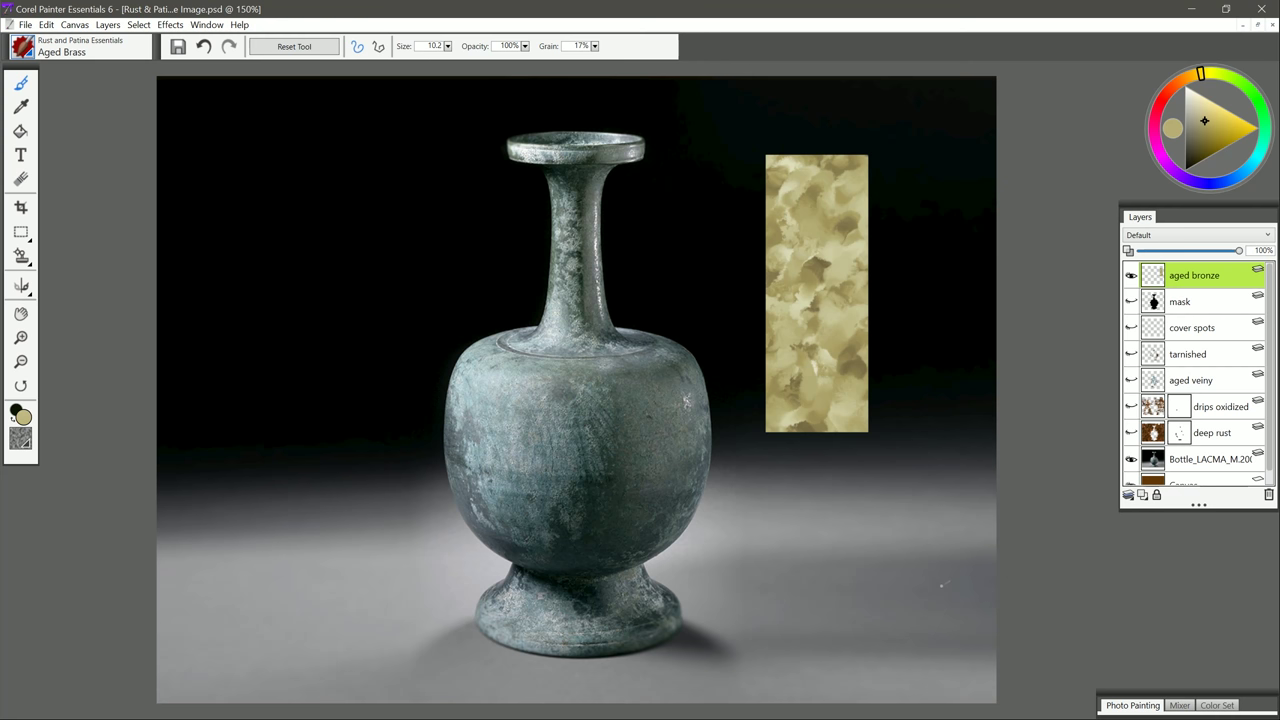
Step: Hide the aged bronze layer and choose the Aged Veiny brush from Rust and Patina Essentials
click(1131, 275)
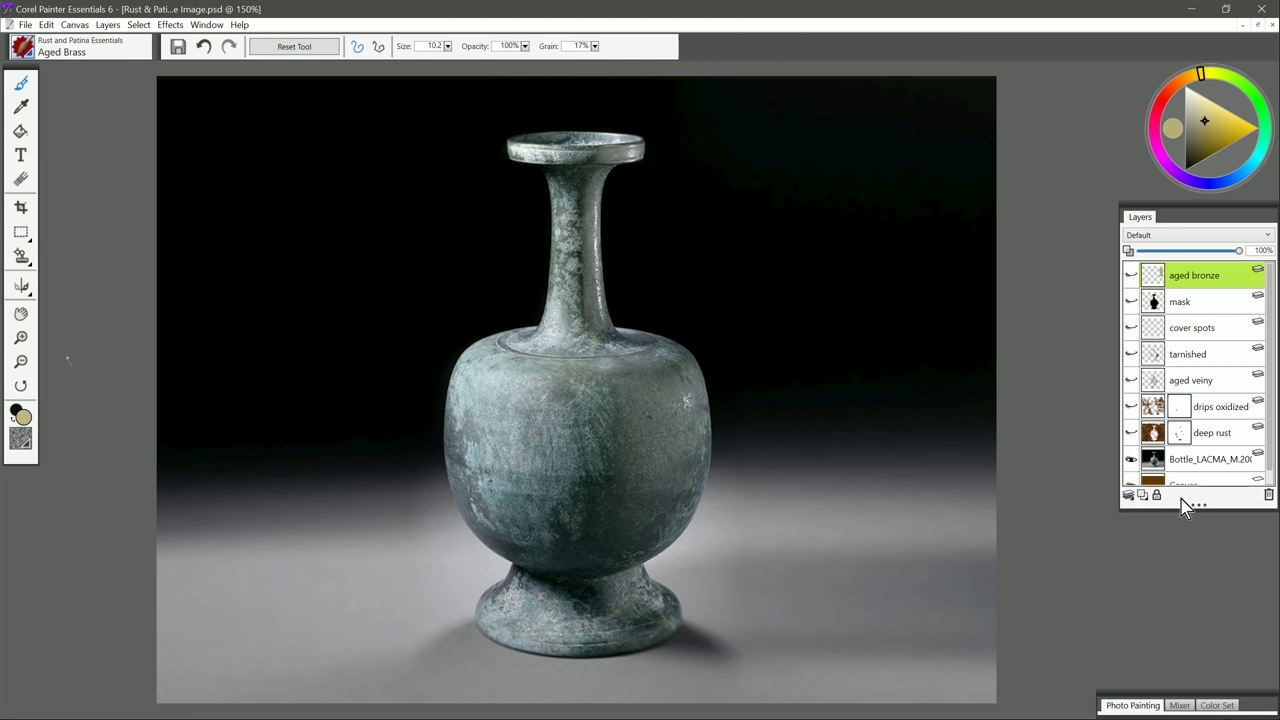
click(26, 50)
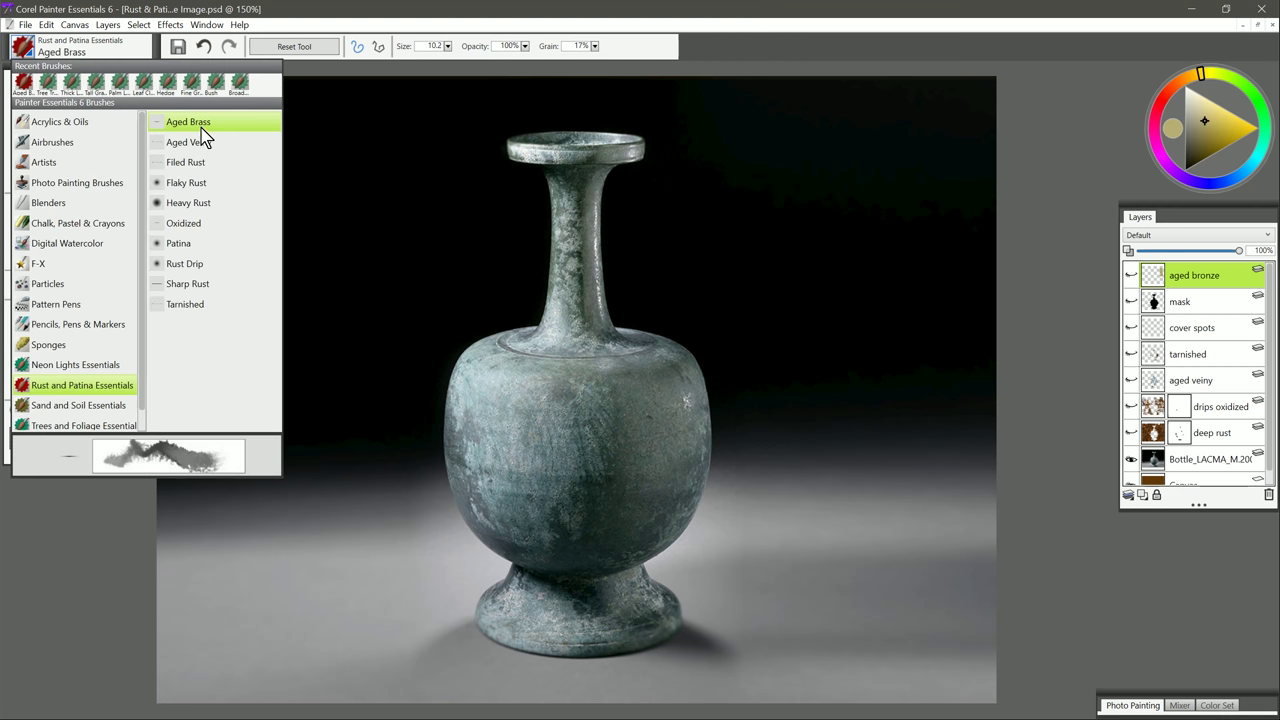
click(190, 142)
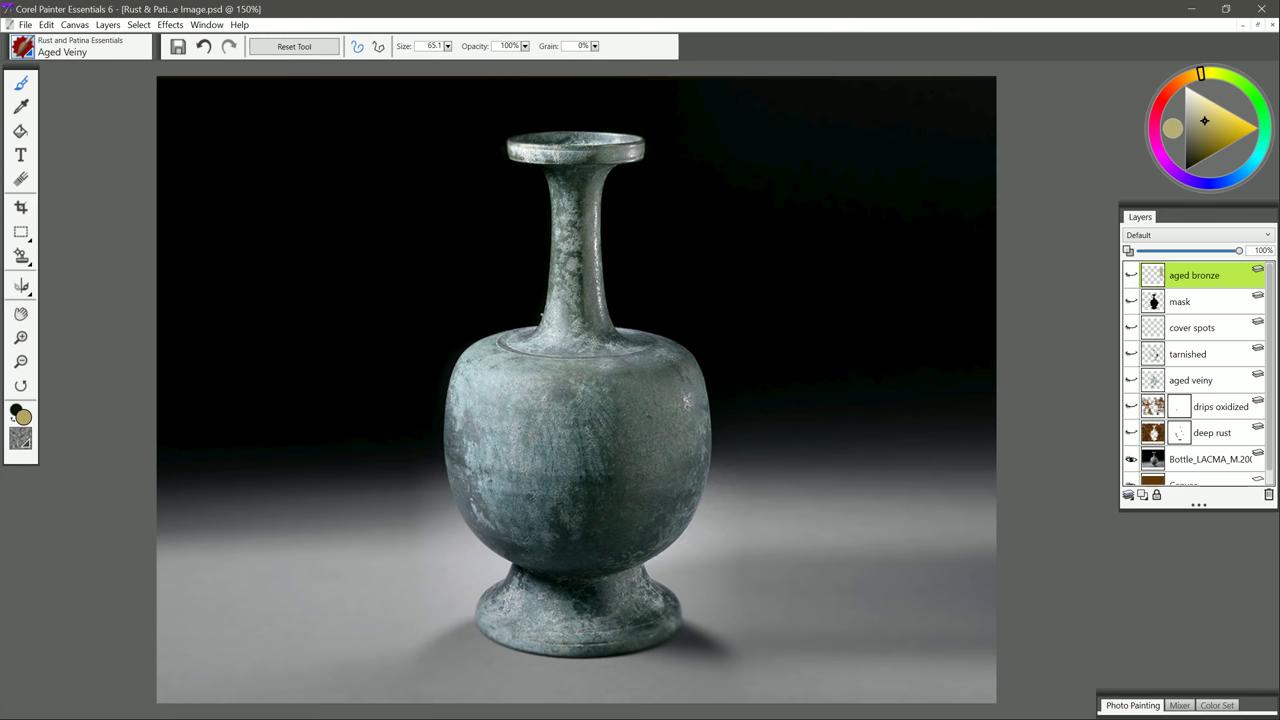
Step: Examine what the aged veiny layer adds to the vase by comparing it shown and hidden, leaving it hidden
click(1185, 380)
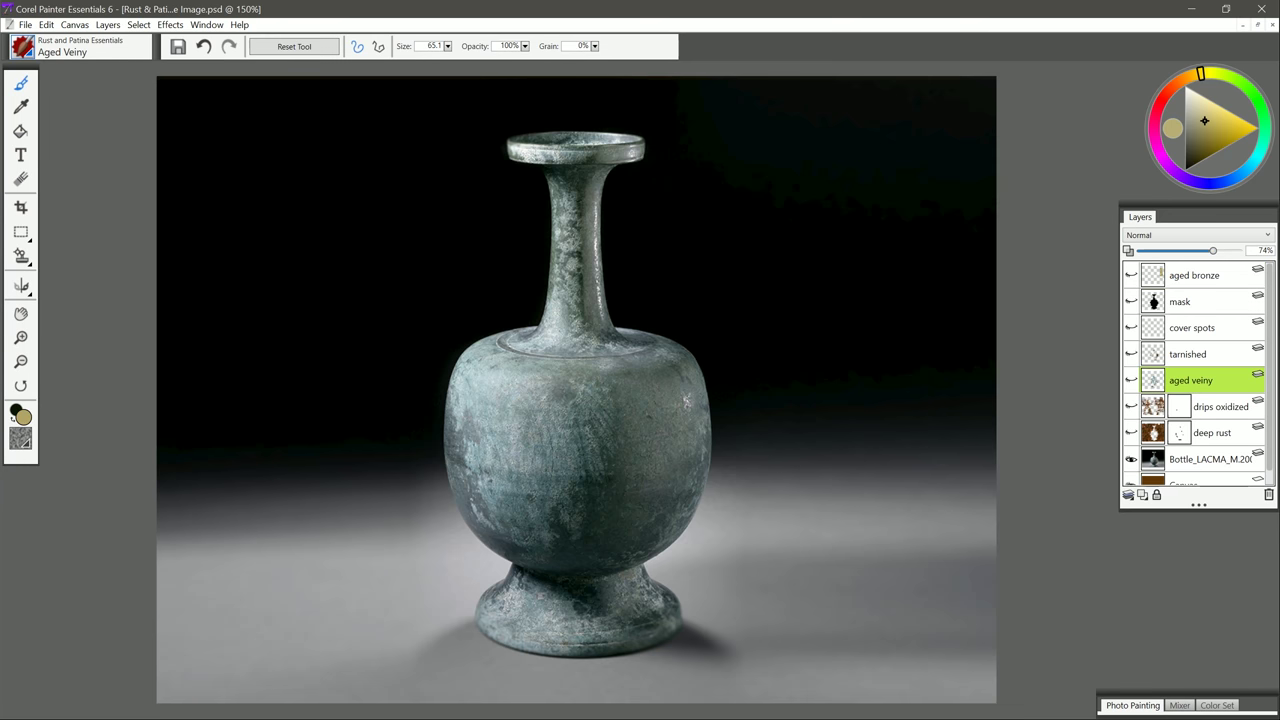
click(1131, 381)
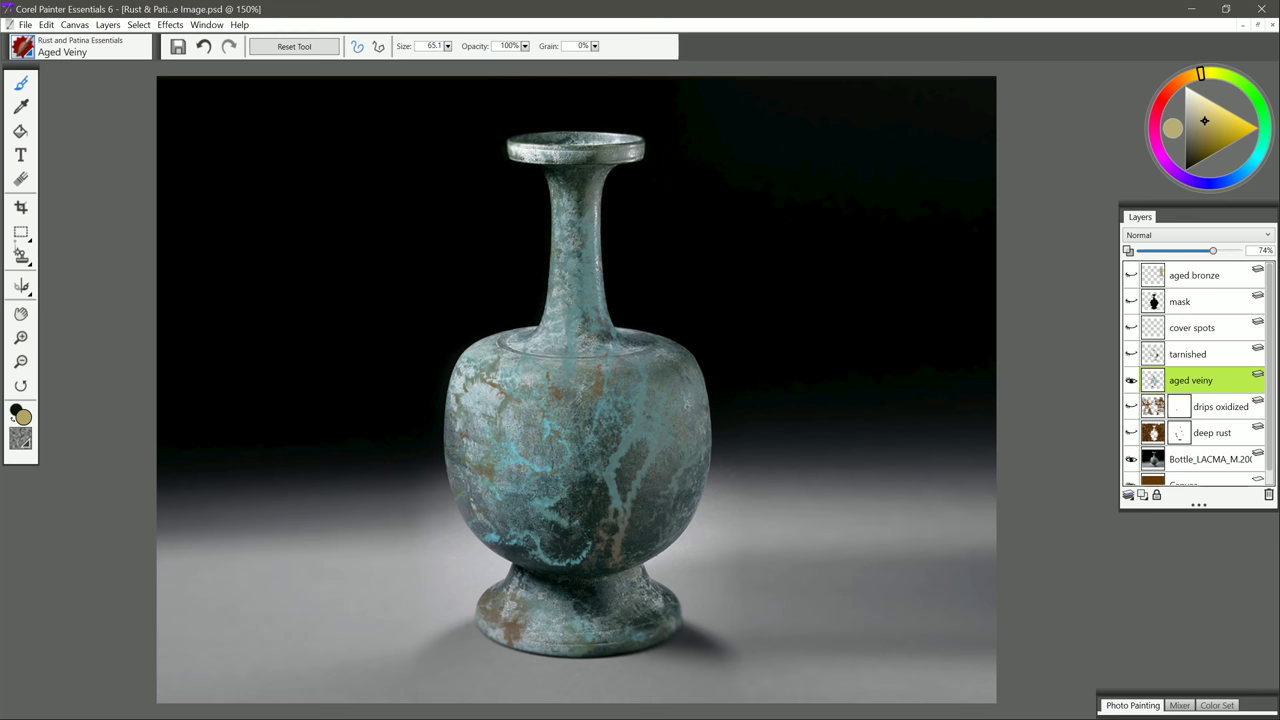
click(1131, 381)
click(1131, 381)
click(1131, 381)
click(1131, 381)
click(1131, 381)
click(1131, 381)
click(1131, 381)
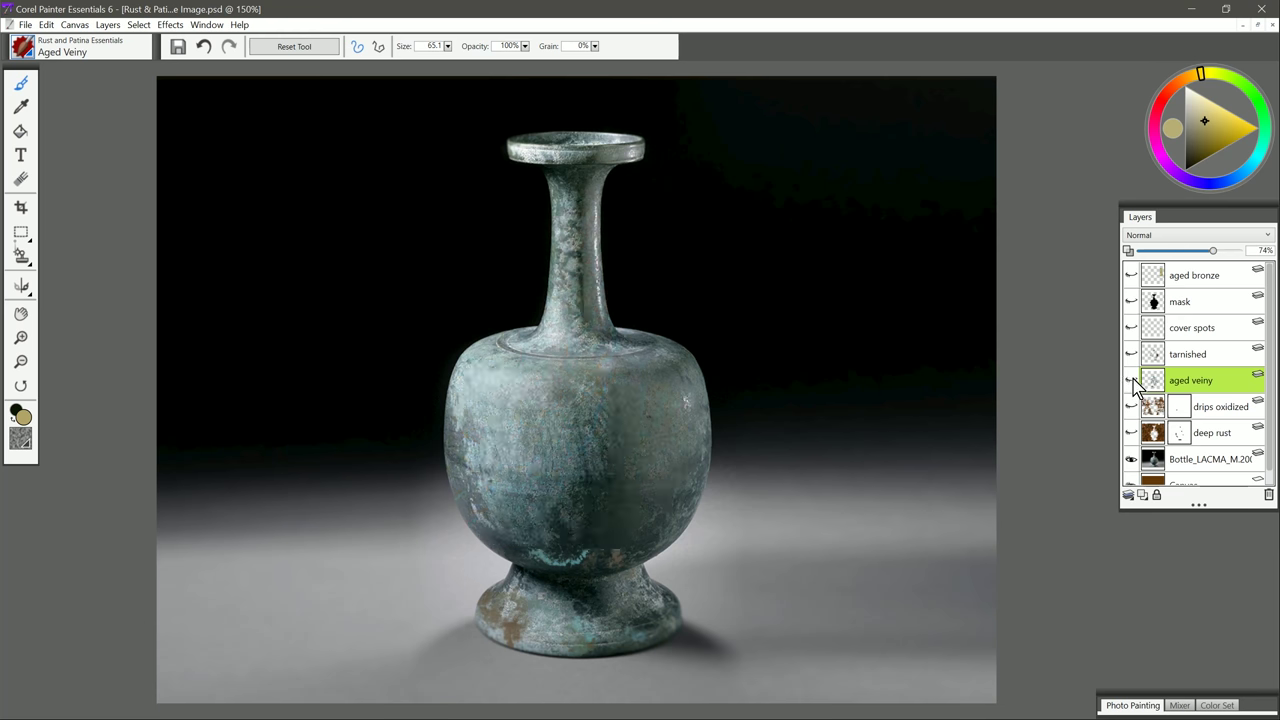
click(1131, 381)
click(1131, 381)
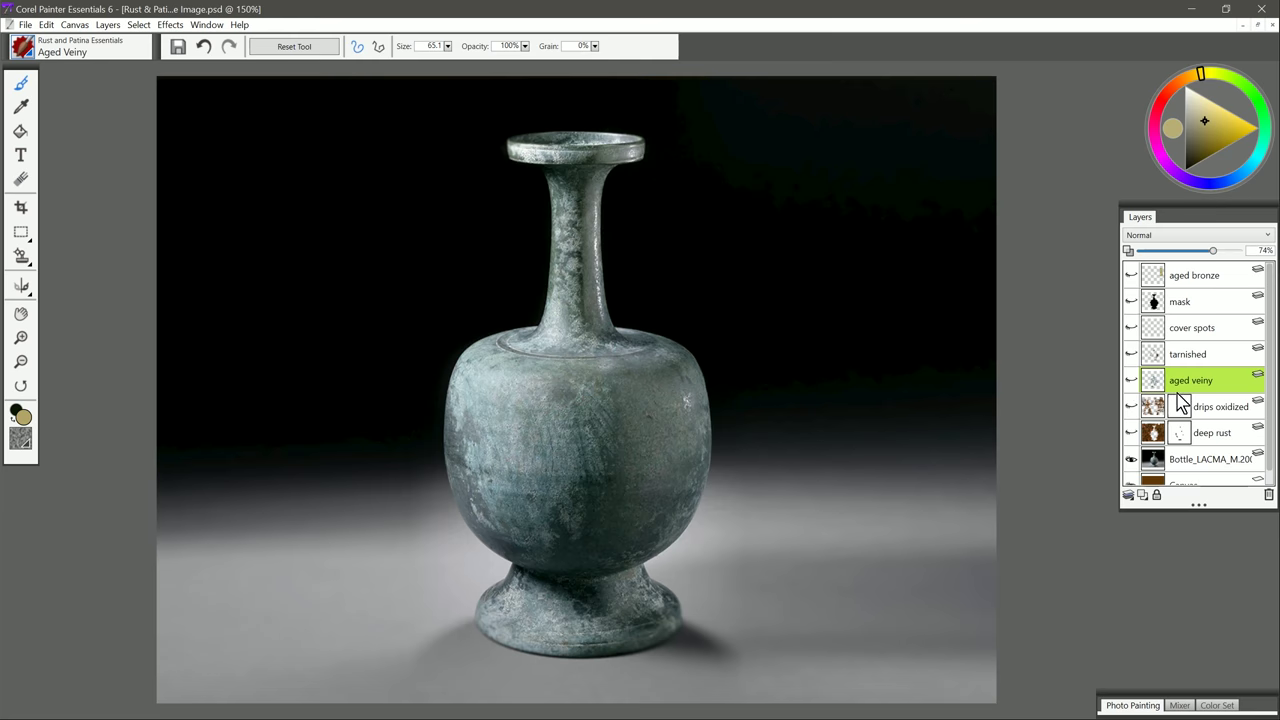
Step: Add a new layer directly above the aged veiny layer and set the paint colour to a saturated teal
click(1142, 494)
click(1259, 152)
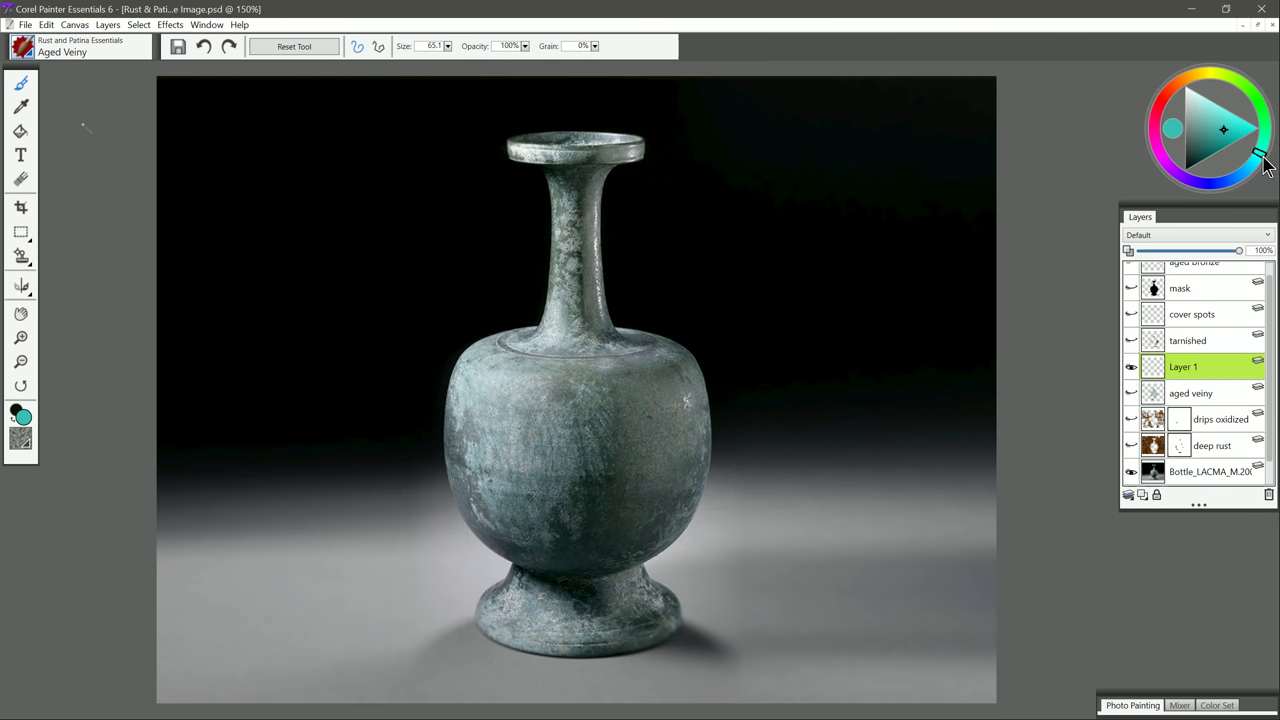
click(1229, 134)
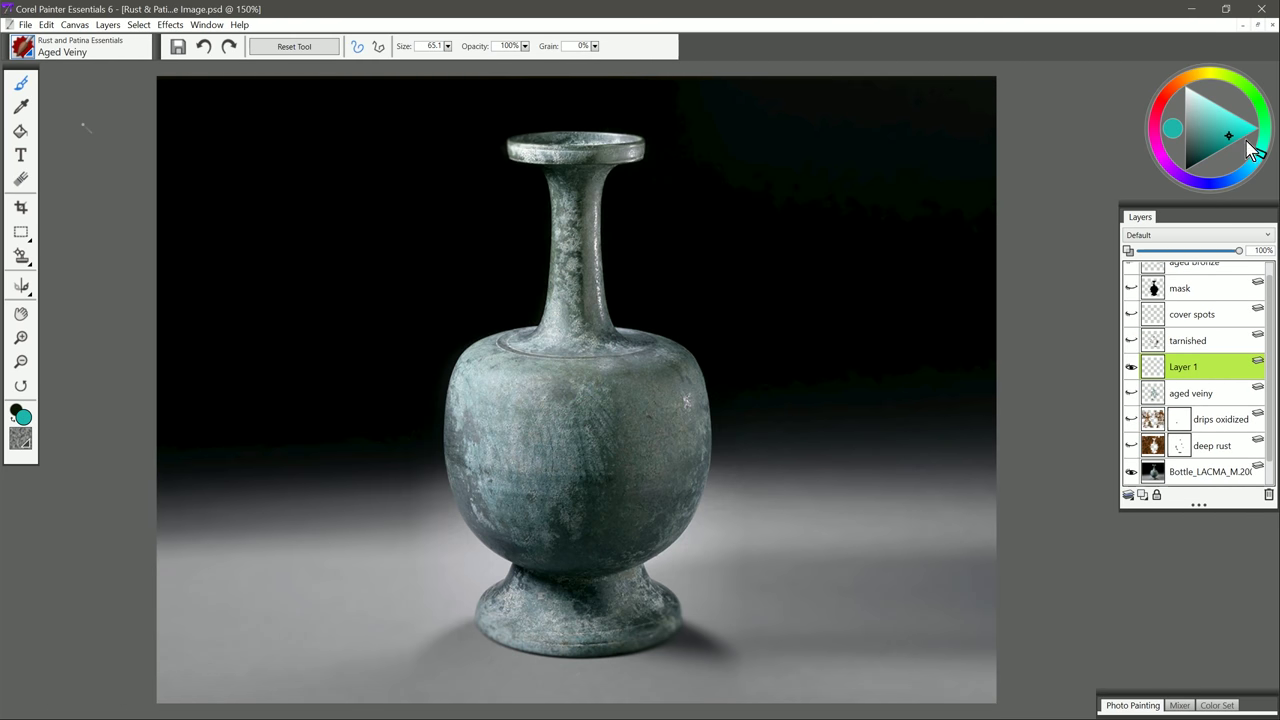
Step: Try teal Aged Veiny strokes over the vase's shoulder and the adjacent dark background, and undo them
mouse_move(714, 349)
mouse_down()
mouse_move(650, 410)
mouse_move(690, 462)
mouse_move(725, 390)
mouse_move(695, 280)
mouse_move(735, 330)
mouse_move(780, 320)
mouse_move(725, 220)
mouse_move(770, 215)
mouse_move(805, 330)
mouse_move(725, 240)
mouse_move(705, 250)
mouse_move(700, 195)
mouse_move(783, 185)
mouse_move(825, 250)
mouse_move(838, 377)
mouse_up()
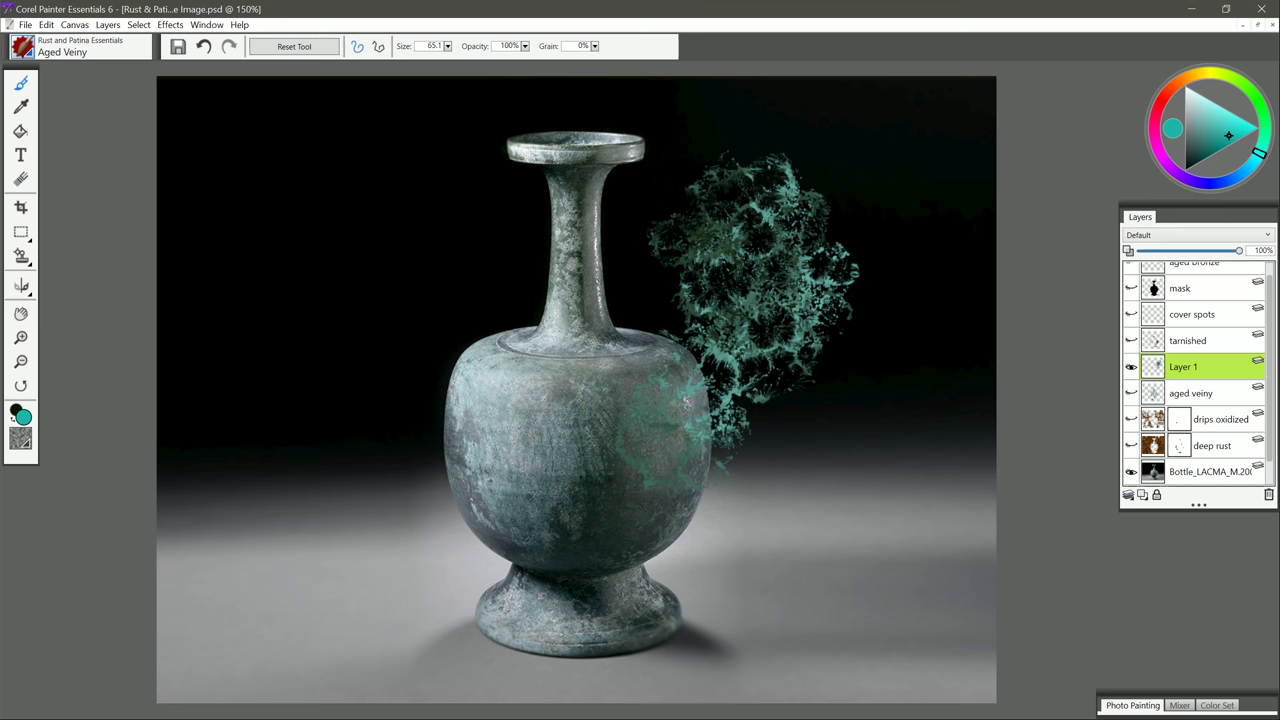
key(ctrl+z)
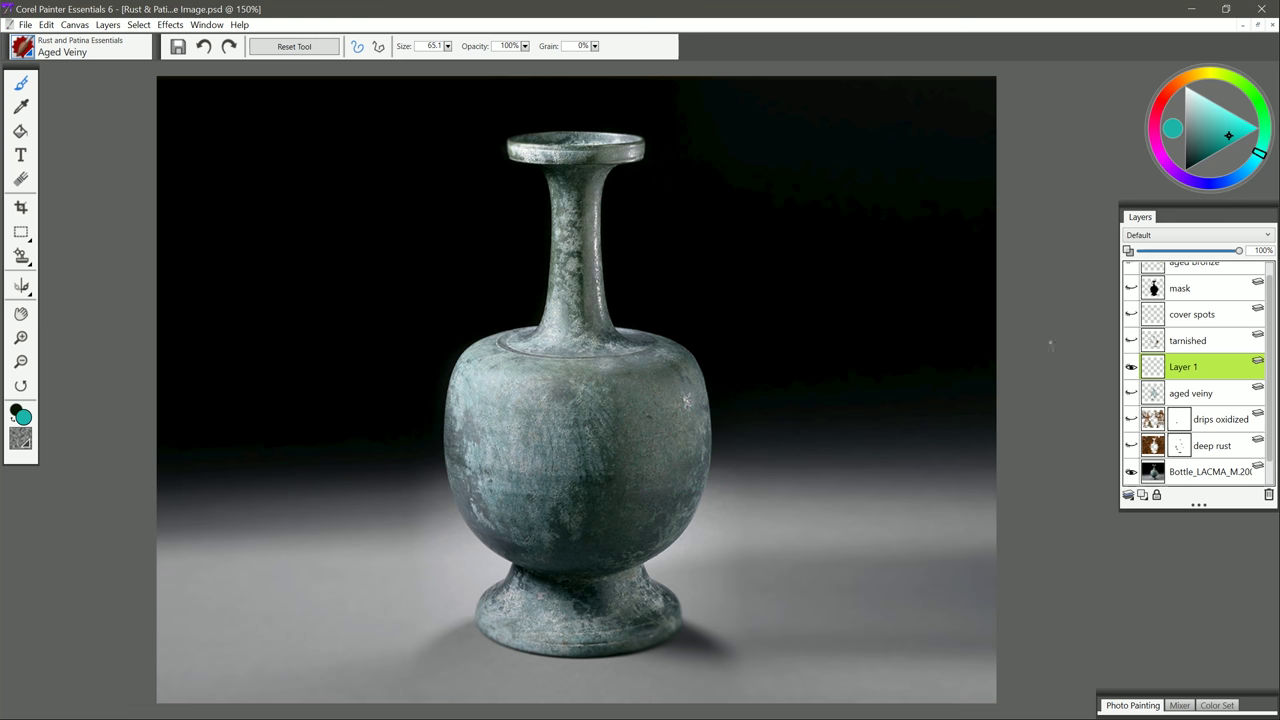
Step: With the mask layer active, choose the Scratchboard Tool from Pencils, Pens & Markers and set the colour to bright orange-red
click(1187, 296)
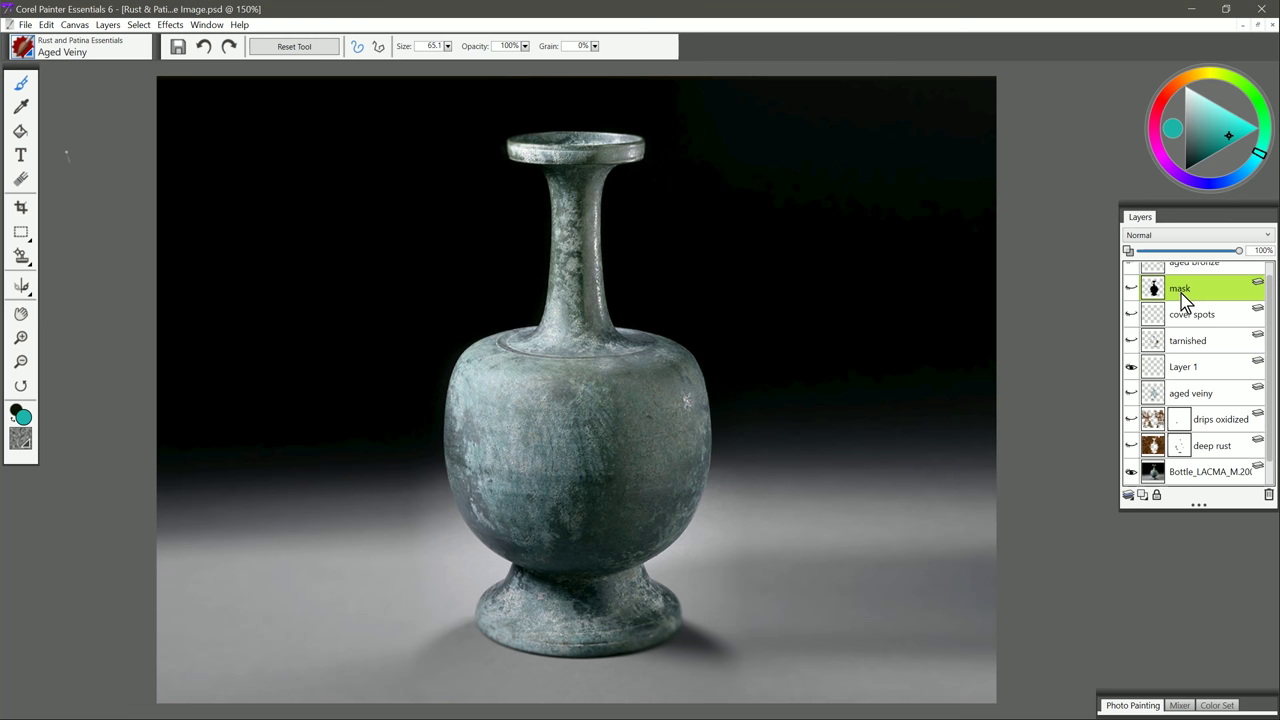
click(22, 46)
click(60, 324)
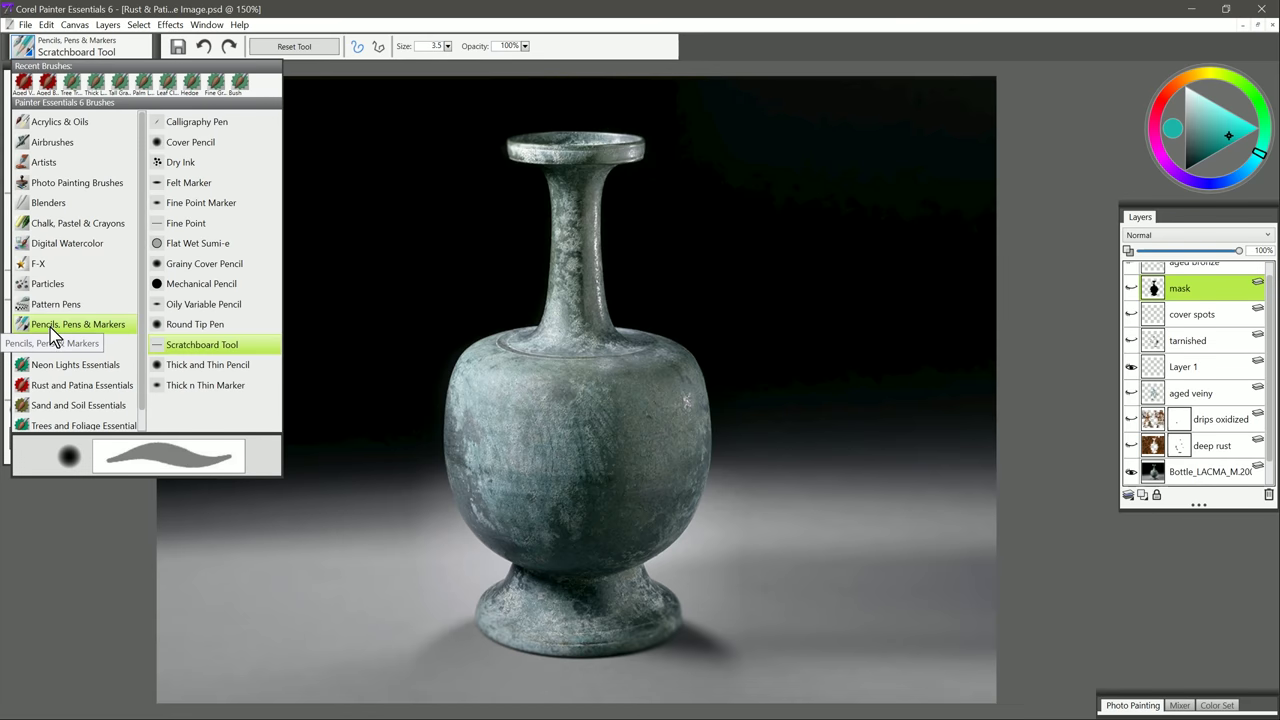
click(213, 345)
click(1172, 94)
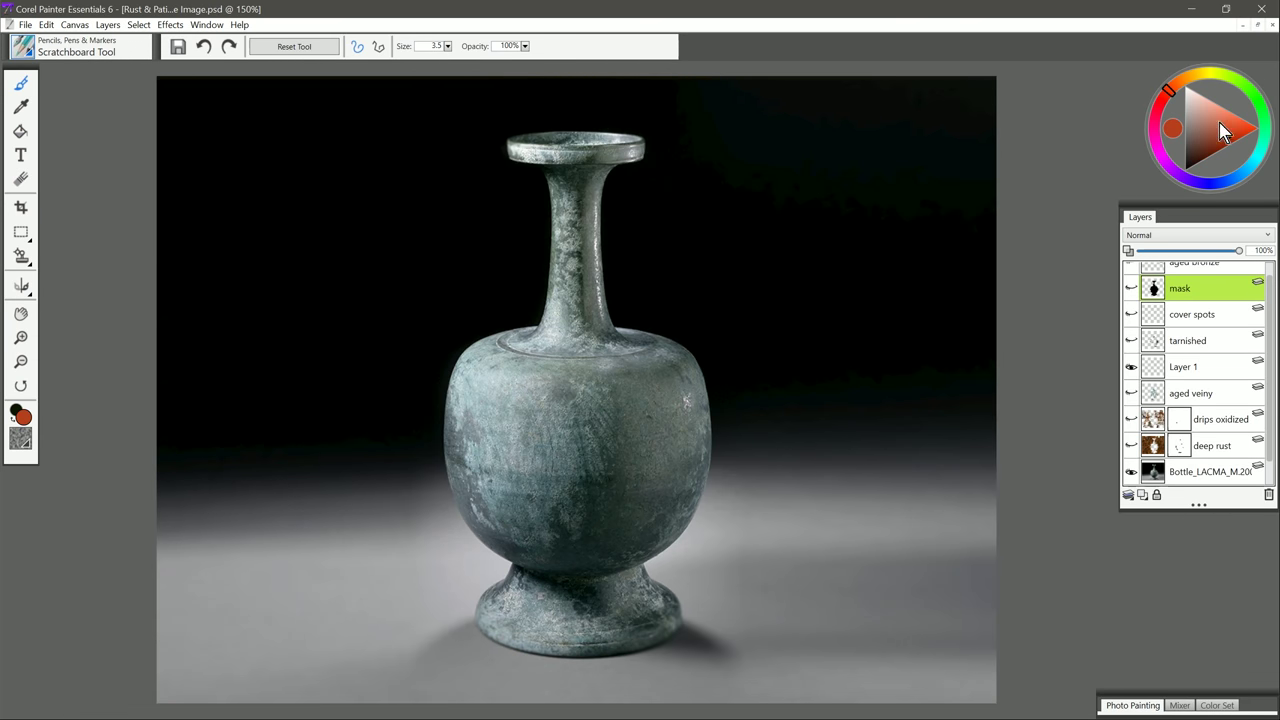
drag(1230, 130, 1279, 128)
Step: Try tracing the vase's shoulder and neck outline in orange-red on a new layer named mask, and delete that layer
drag(448, 439, 447, 427)
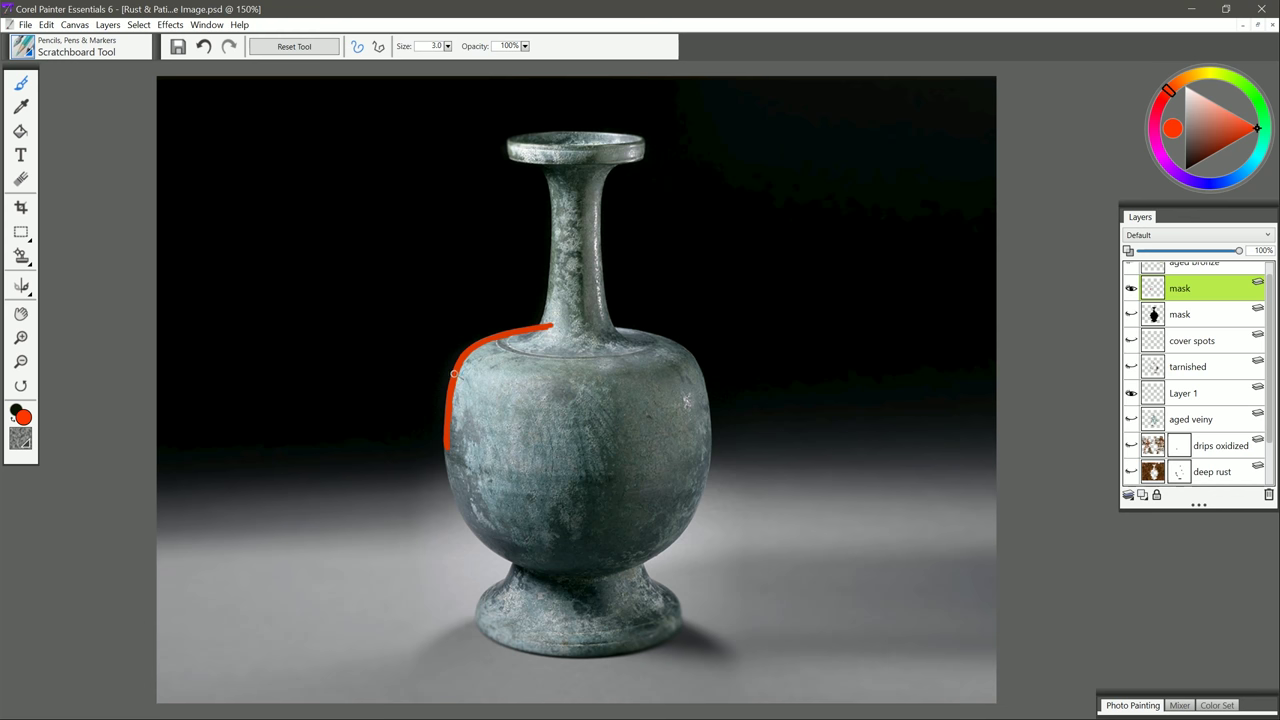
click(20, 179)
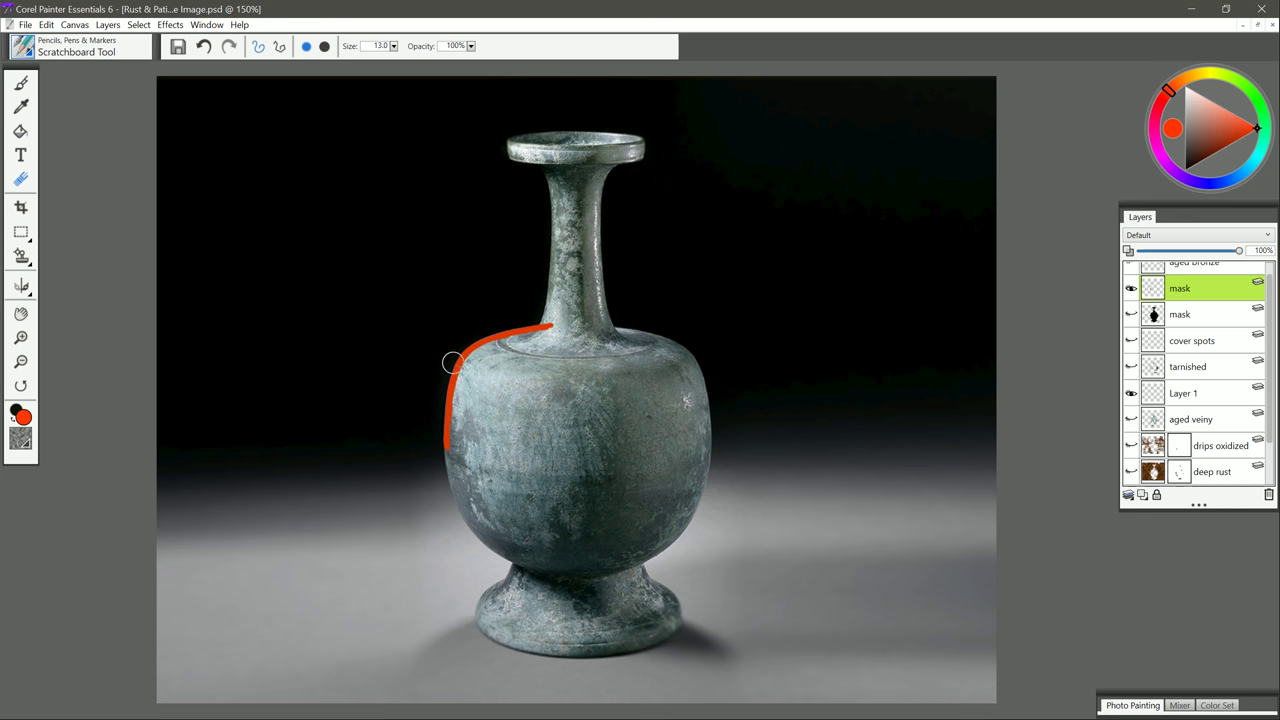
key(bracketleft)
key(b)
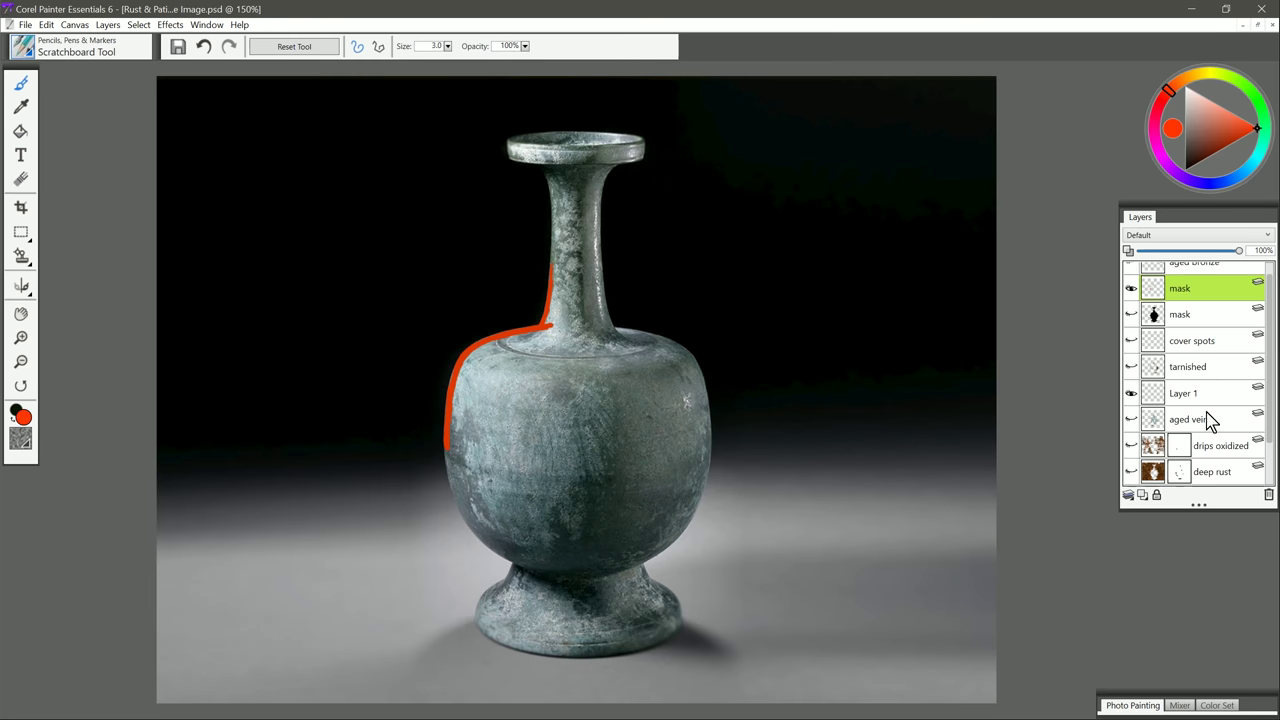
click(1268, 496)
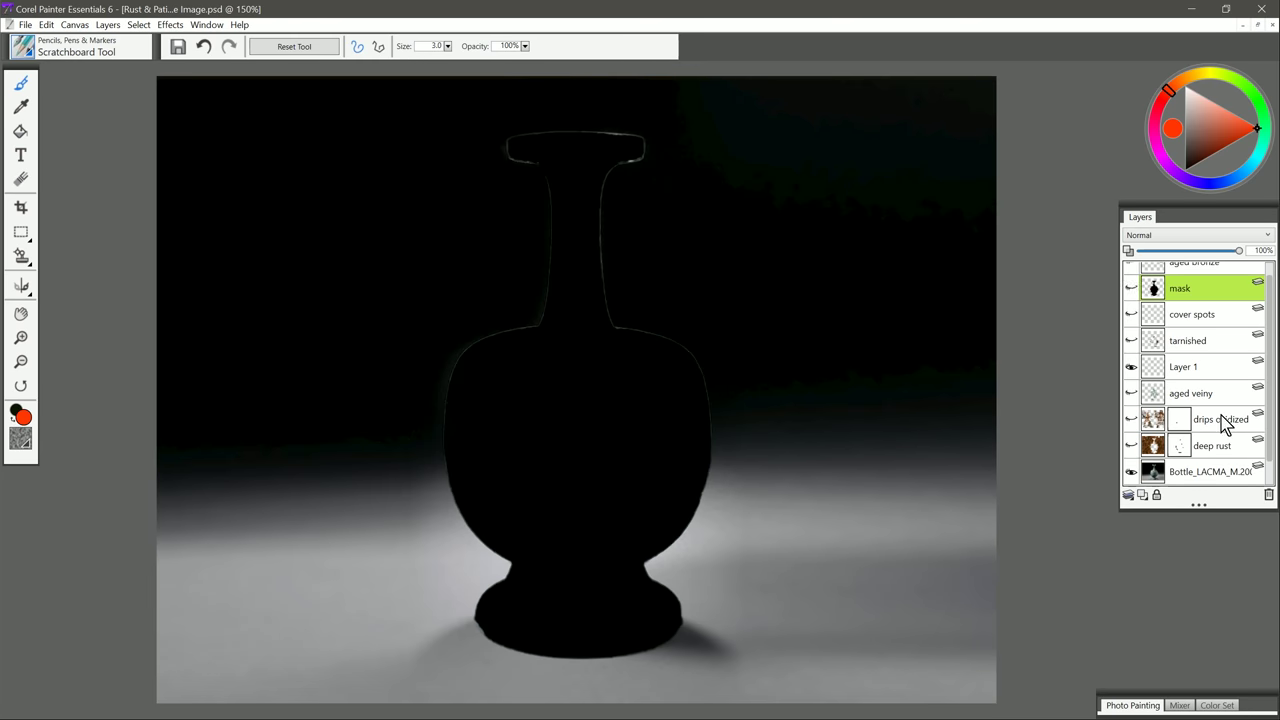
Step: Compare the image with the black silhouette of the mask layer shown and hidden, leaving the layer hidden
click(1133, 290)
click(1133, 290)
click(1133, 290)
click(1133, 290)
click(1133, 290)
click(1133, 290)
click(1133, 290)
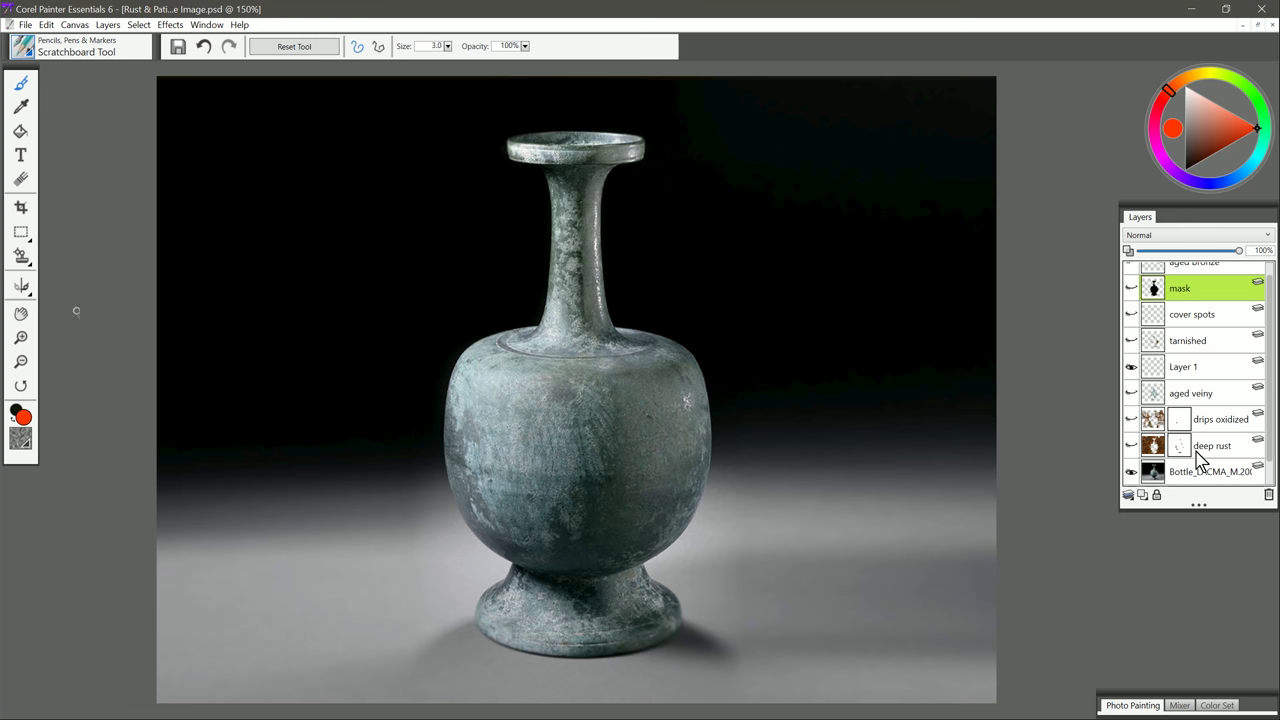
Step: Switch back to the Aged Veiny brush in the Rust and Patina Essentials category
click(24, 46)
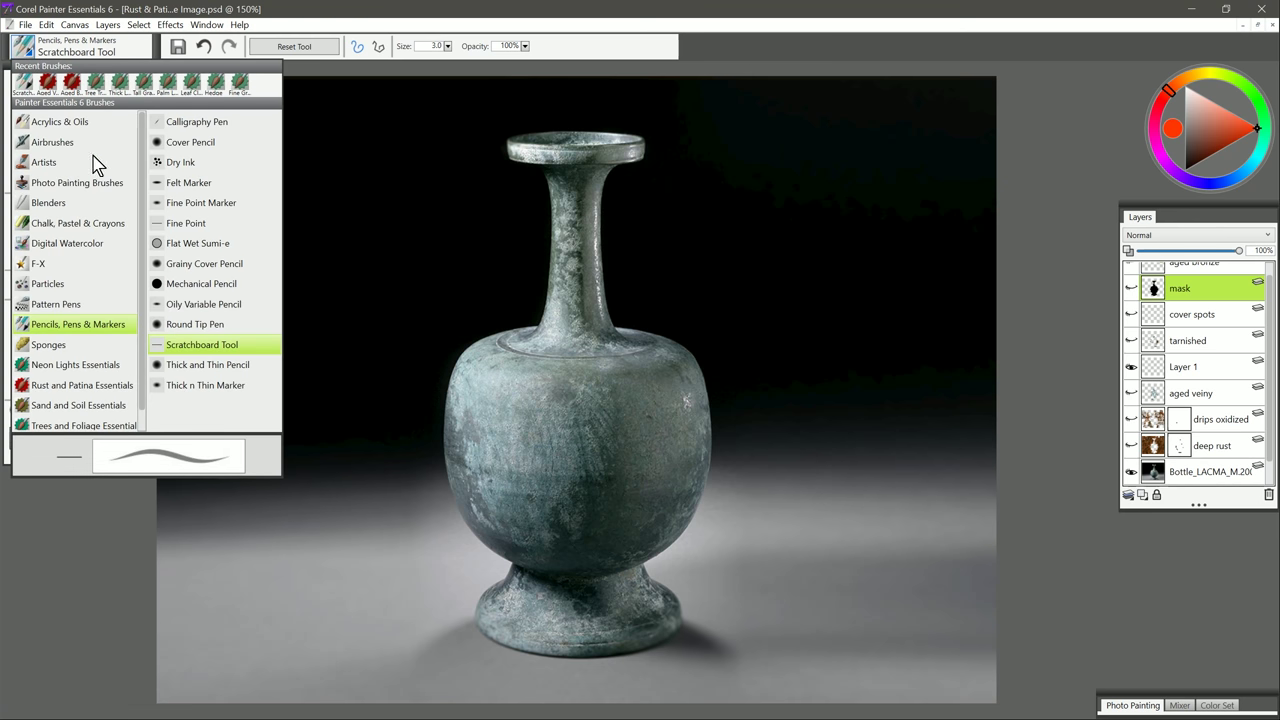
click(58, 392)
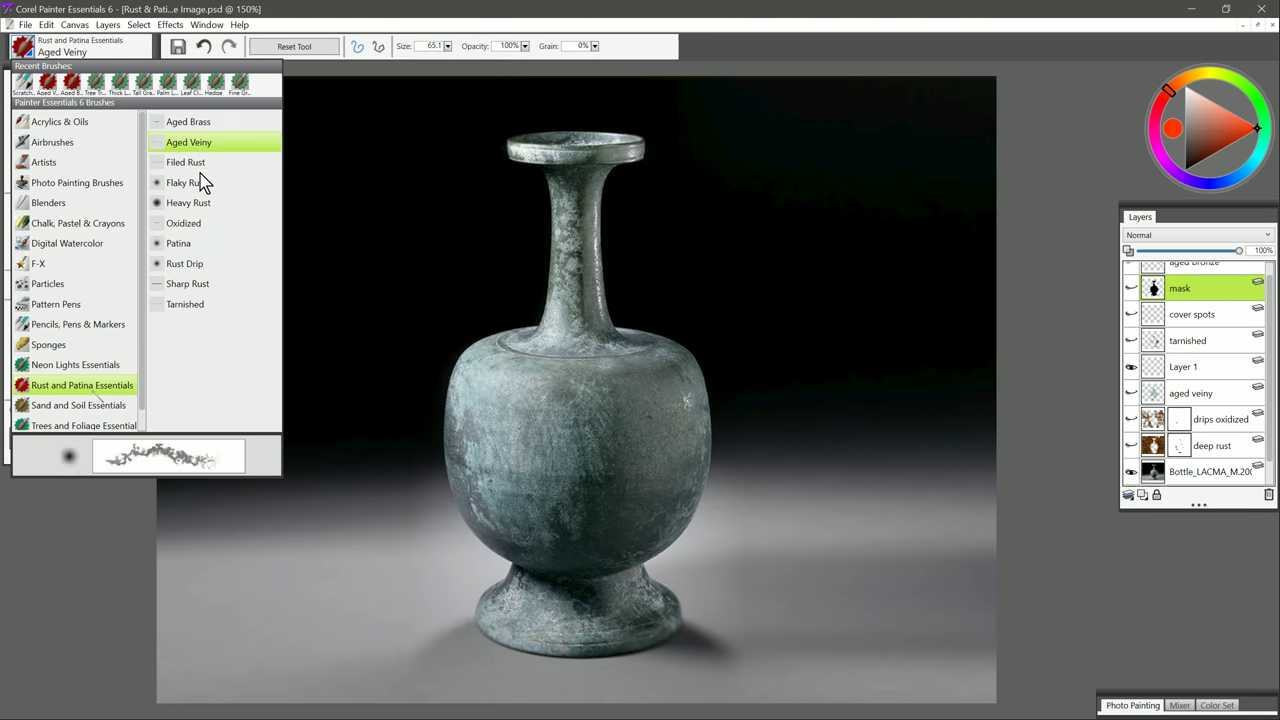
click(200, 143)
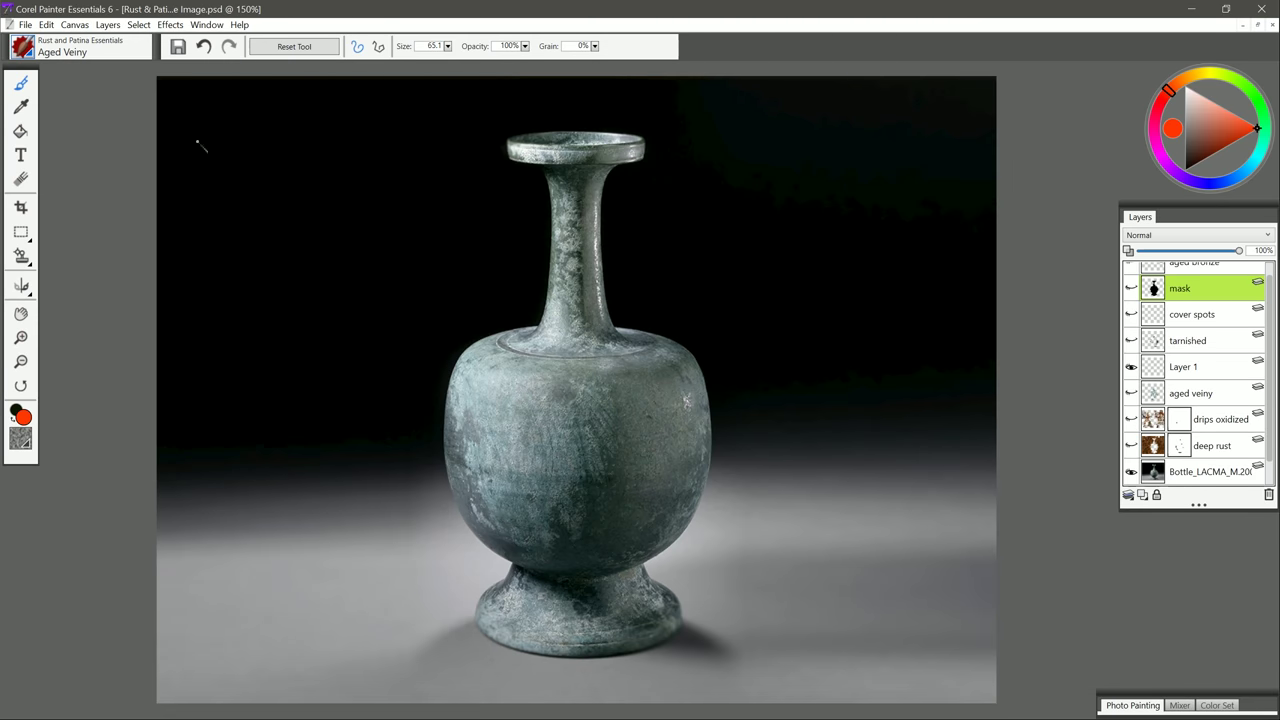
Step: Select the content of the mask layer to outline the vase, and make Layer 1 the active layer
right_click(1179, 290)
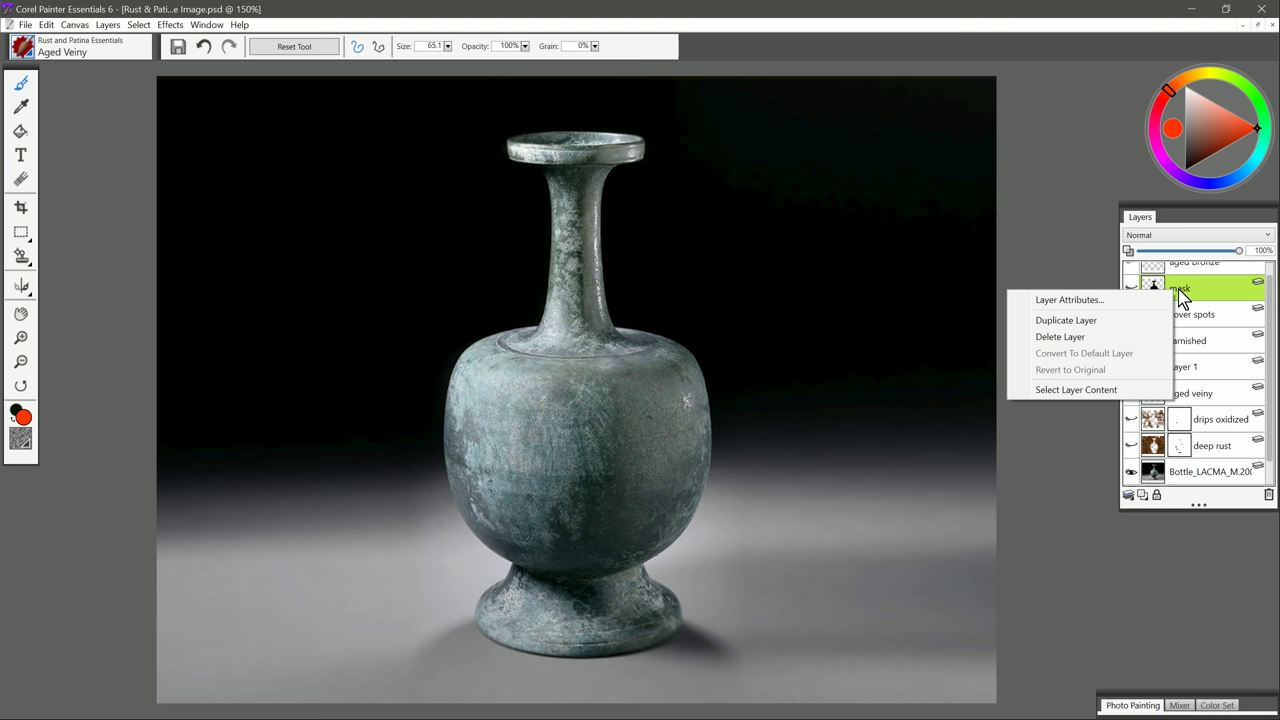
click(1108, 390)
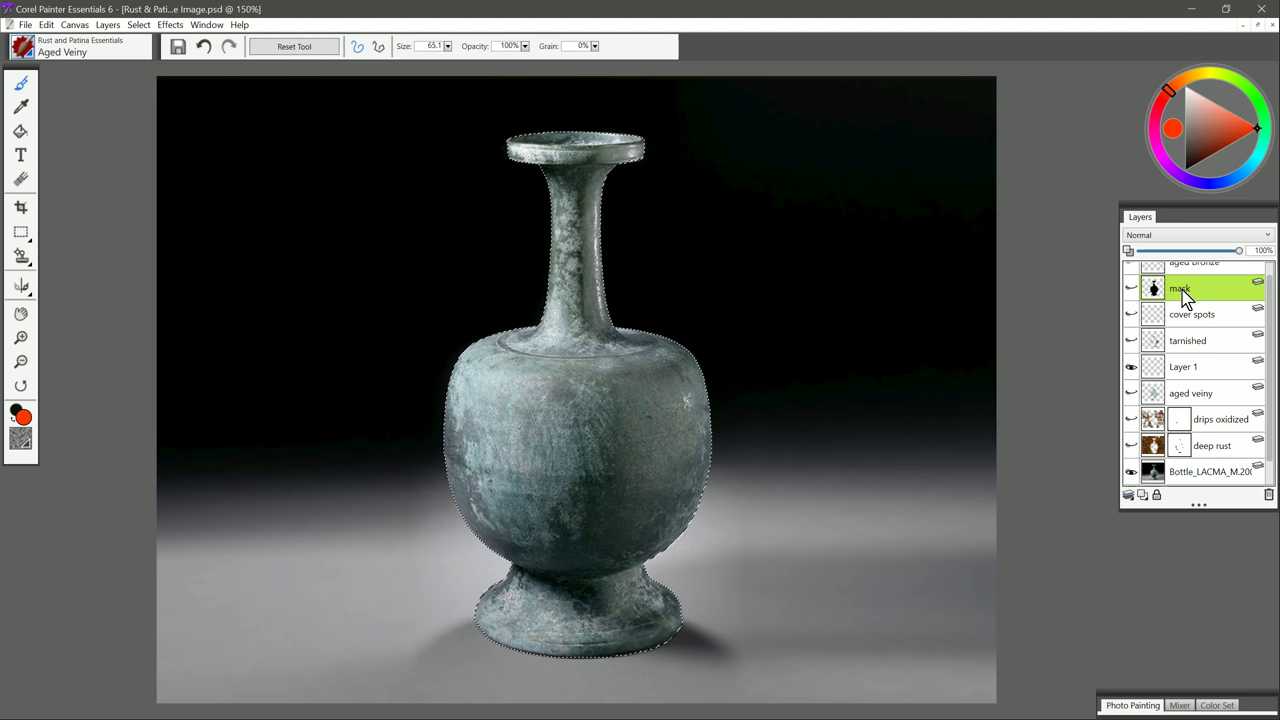
click(1192, 370)
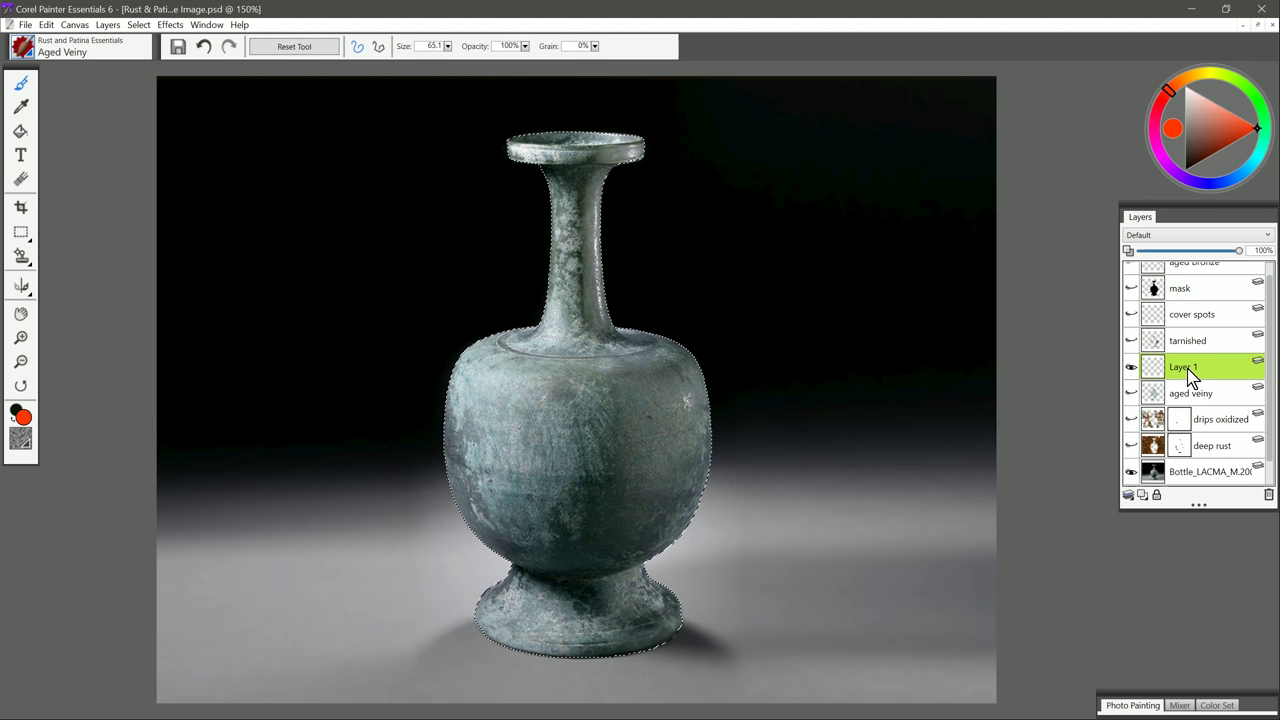
Step: Paint a medium teal-blue Aged Veiny texture over the selected vase on Layer 1
click(1256, 163)
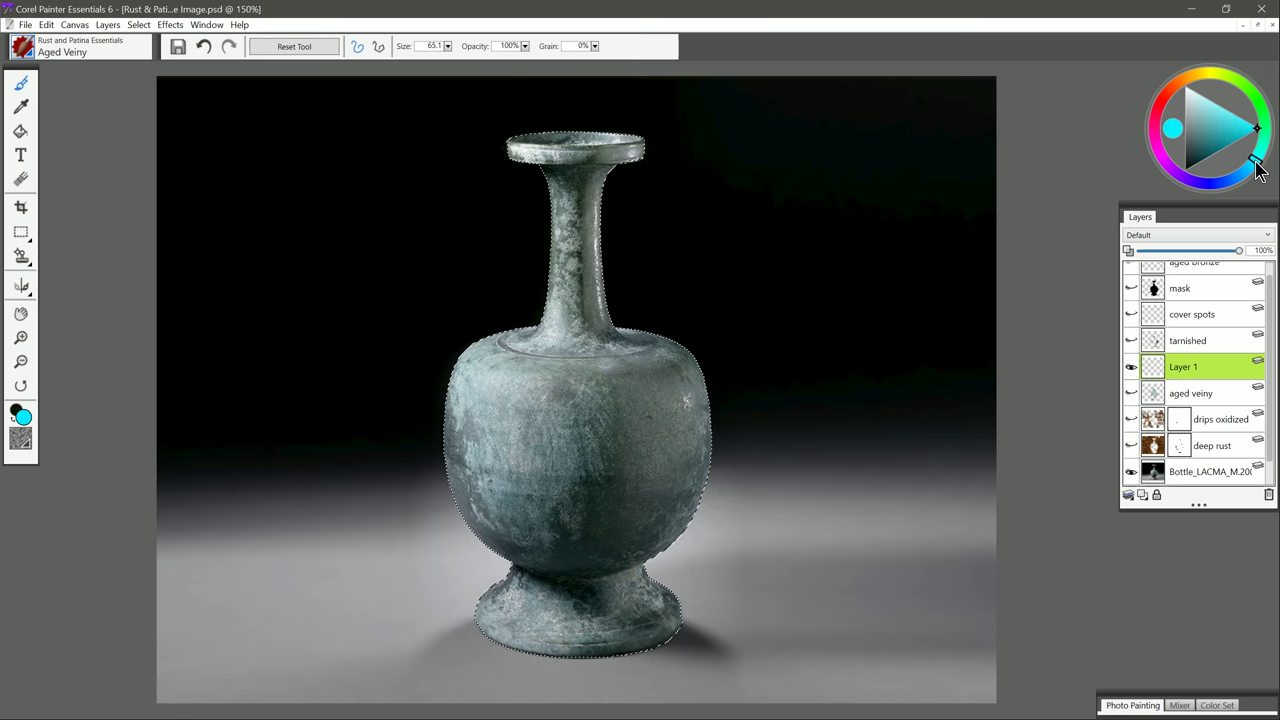
click(1229, 141)
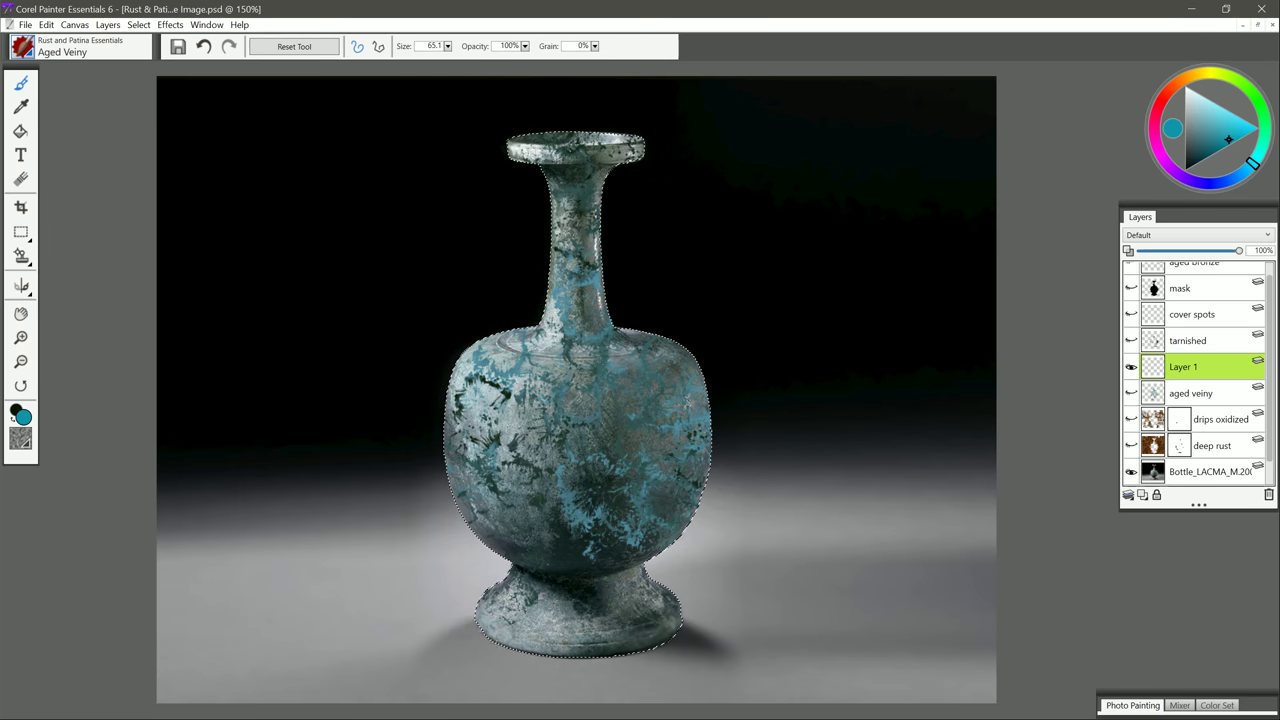
Step: Try the Screen, Multiply, Overlay and Normal blend modes on Layer 1 to compare how the veiny texture mixes with the vase
click(1171, 237)
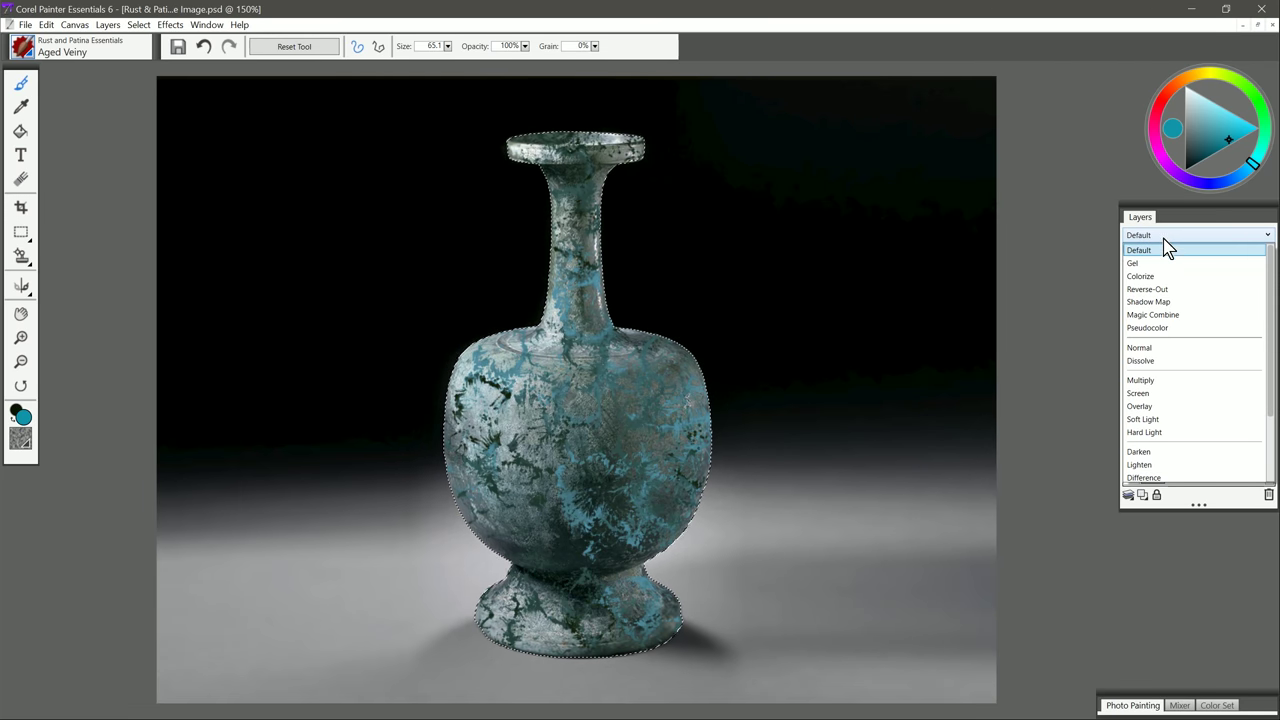
click(1148, 394)
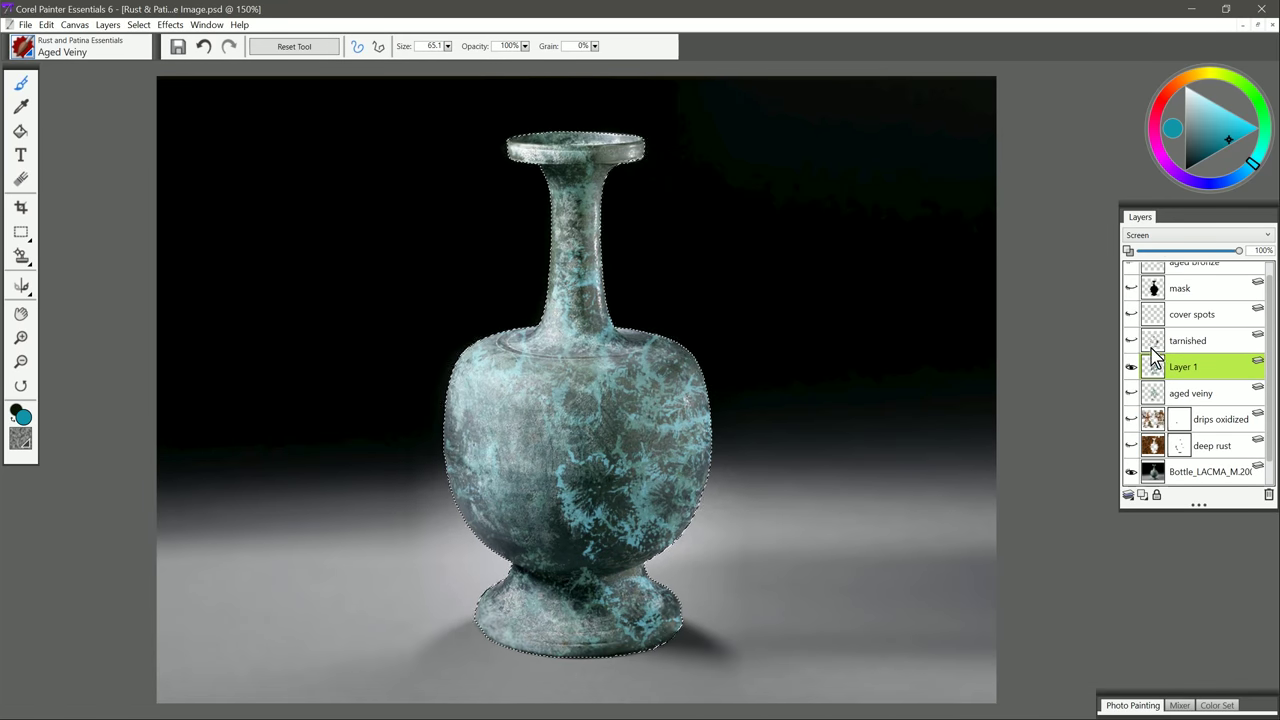
click(1160, 236)
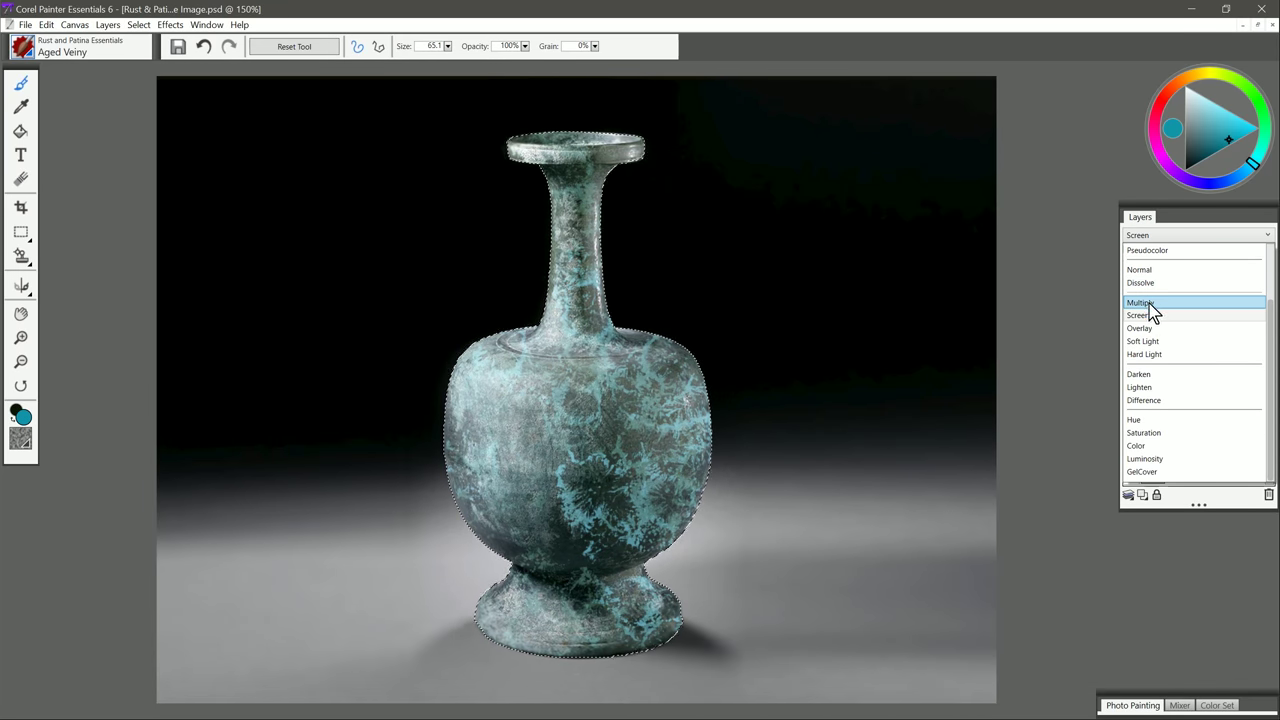
click(1150, 303)
click(1160, 238)
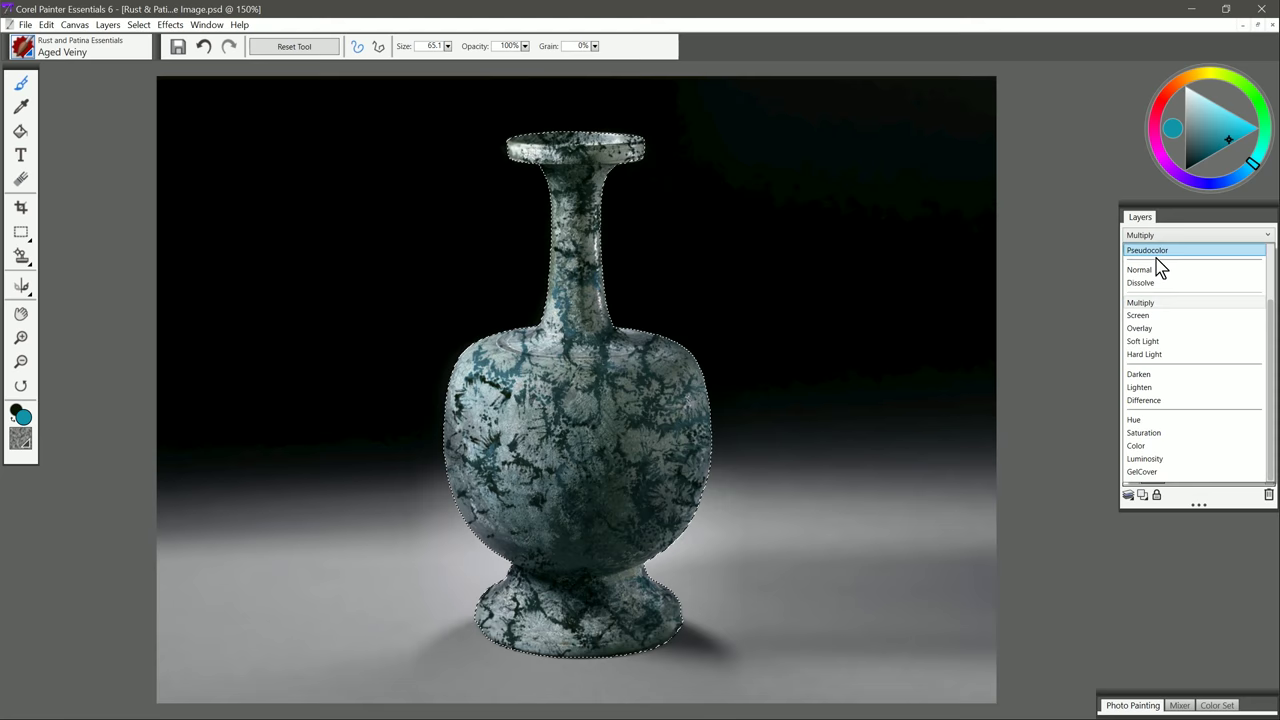
click(1155, 340)
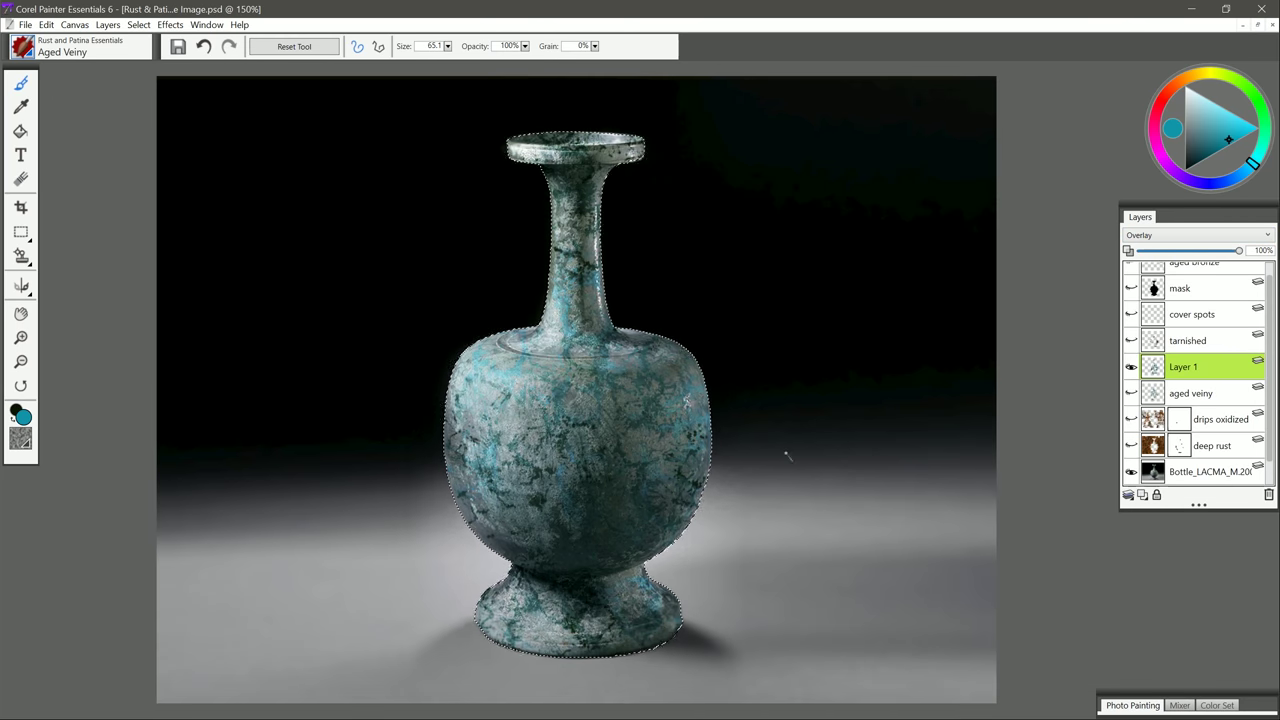
click(1178, 247)
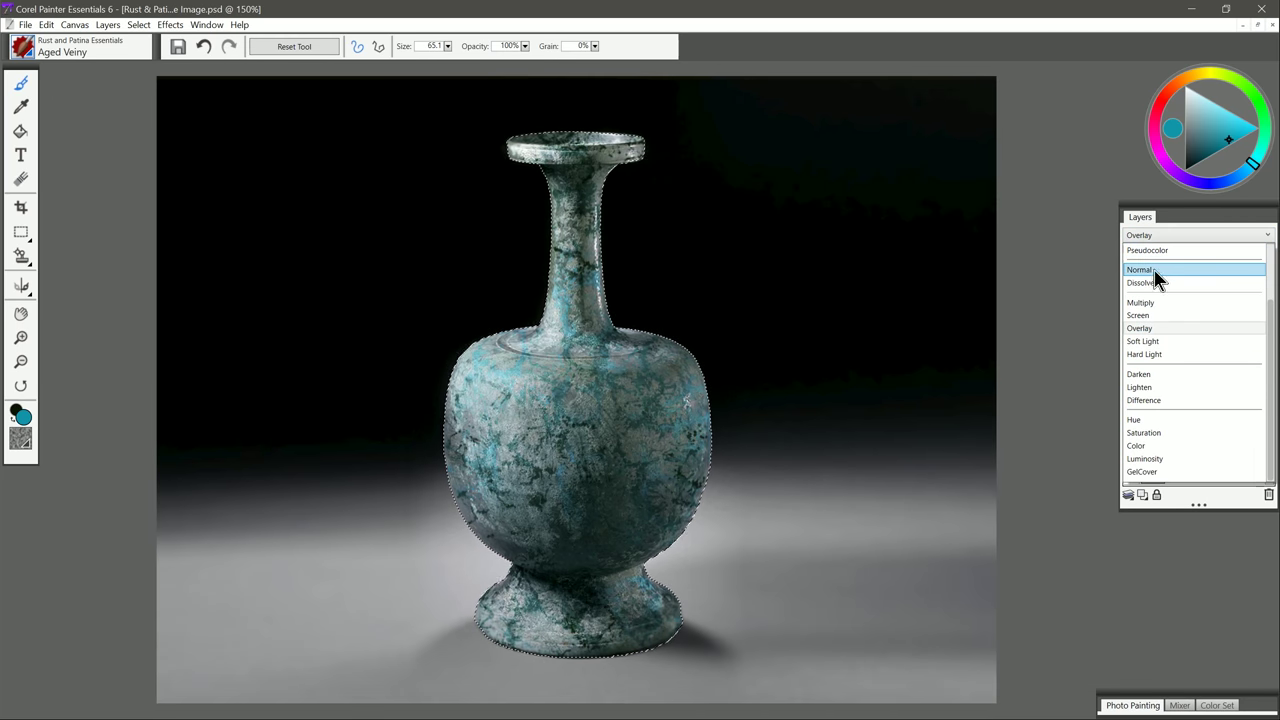
click(1155, 274)
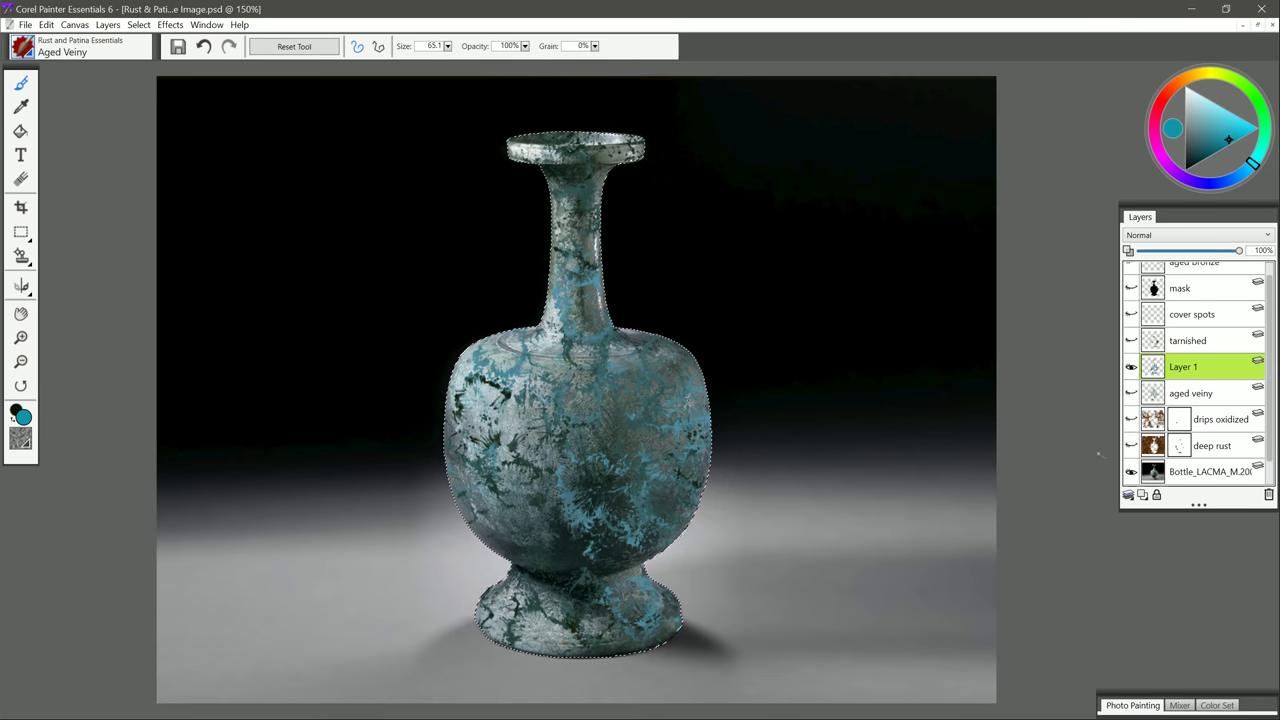
Step: Set Layer 1's blend mode to Overlay and its opacity to 60%
click(1178, 247)
click(1163, 333)
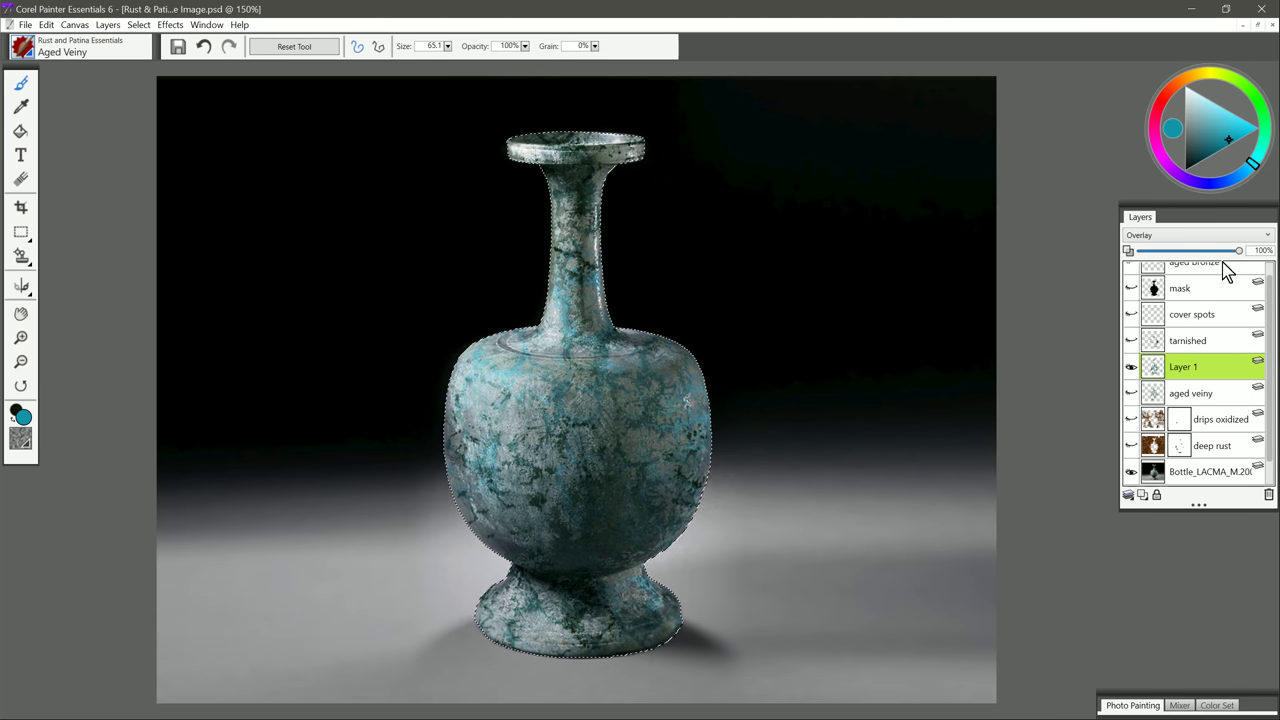
drag(1223, 252, 1195, 255)
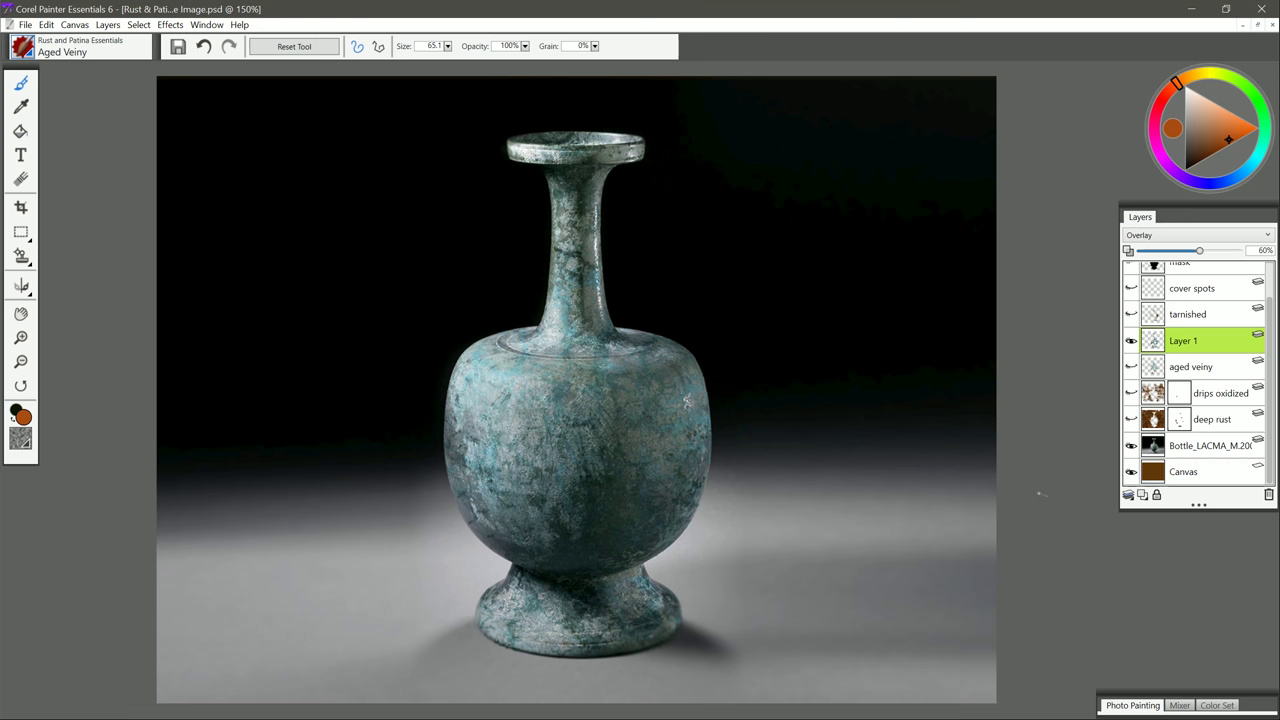
Step: Paint a patch of dark orange Filed Rust flakes beside the vase on a new layer at brush size 92.1
click(85, 46)
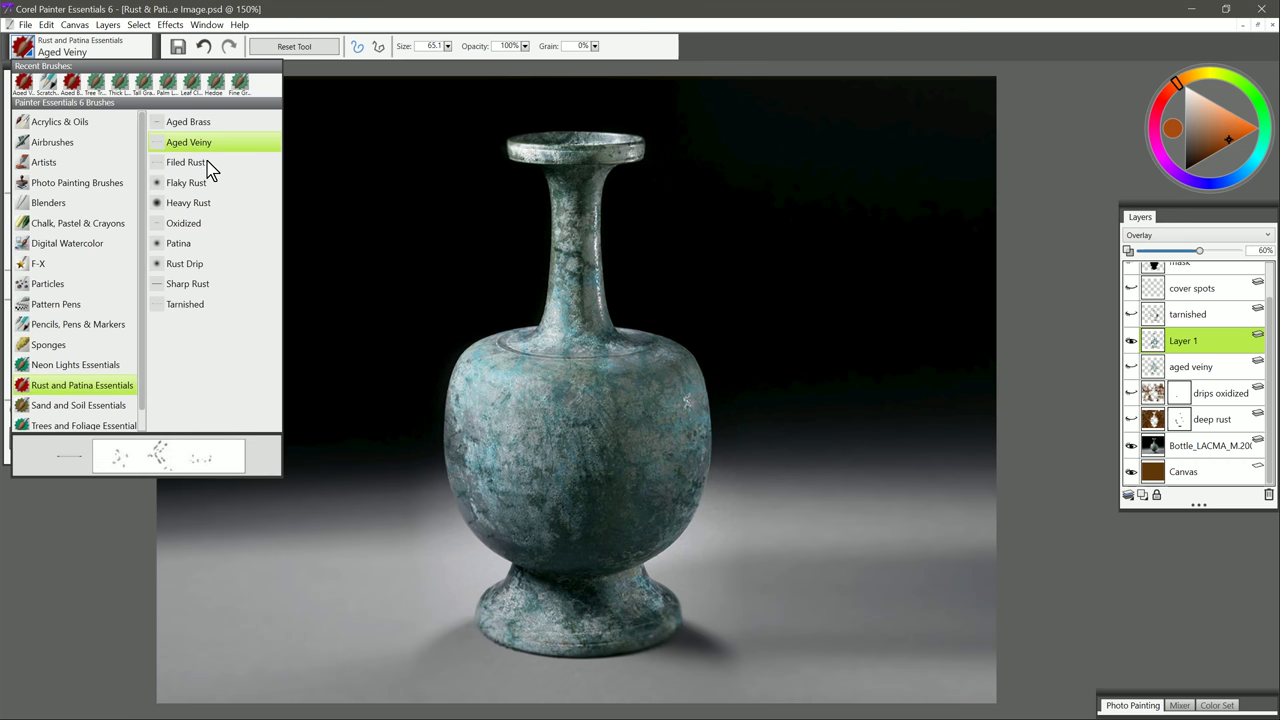
click(199, 164)
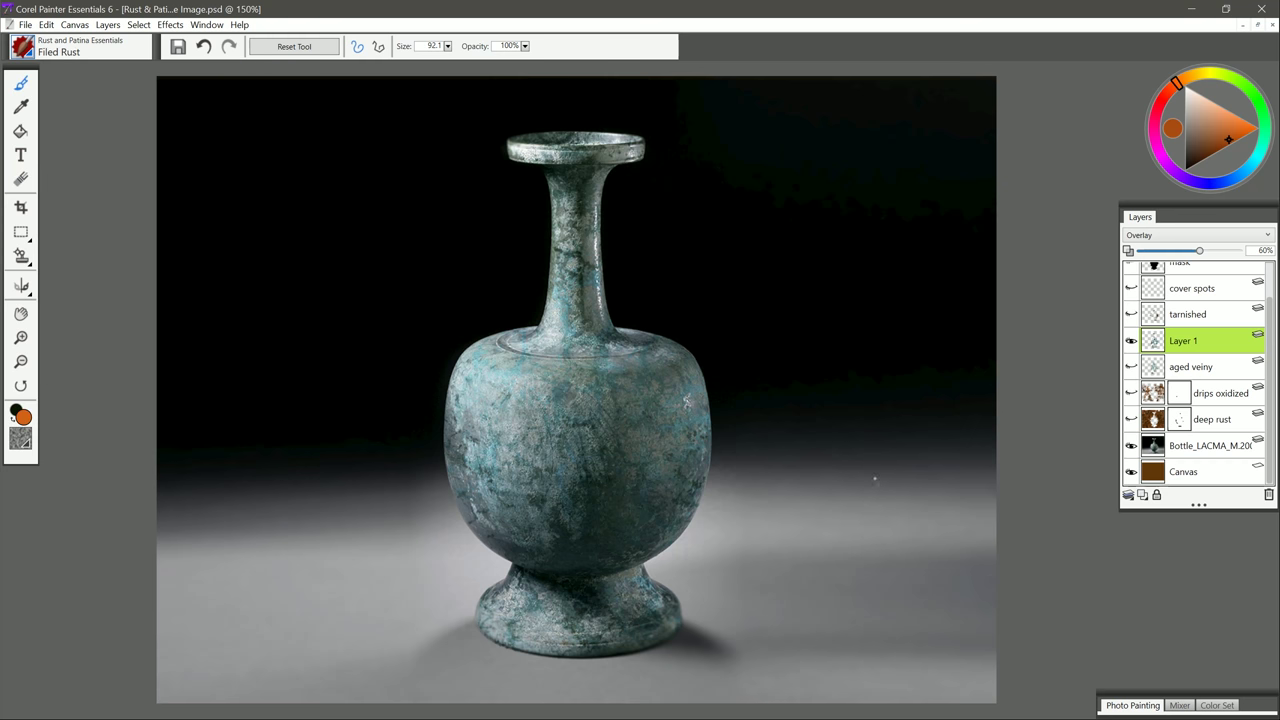
click(1142, 494)
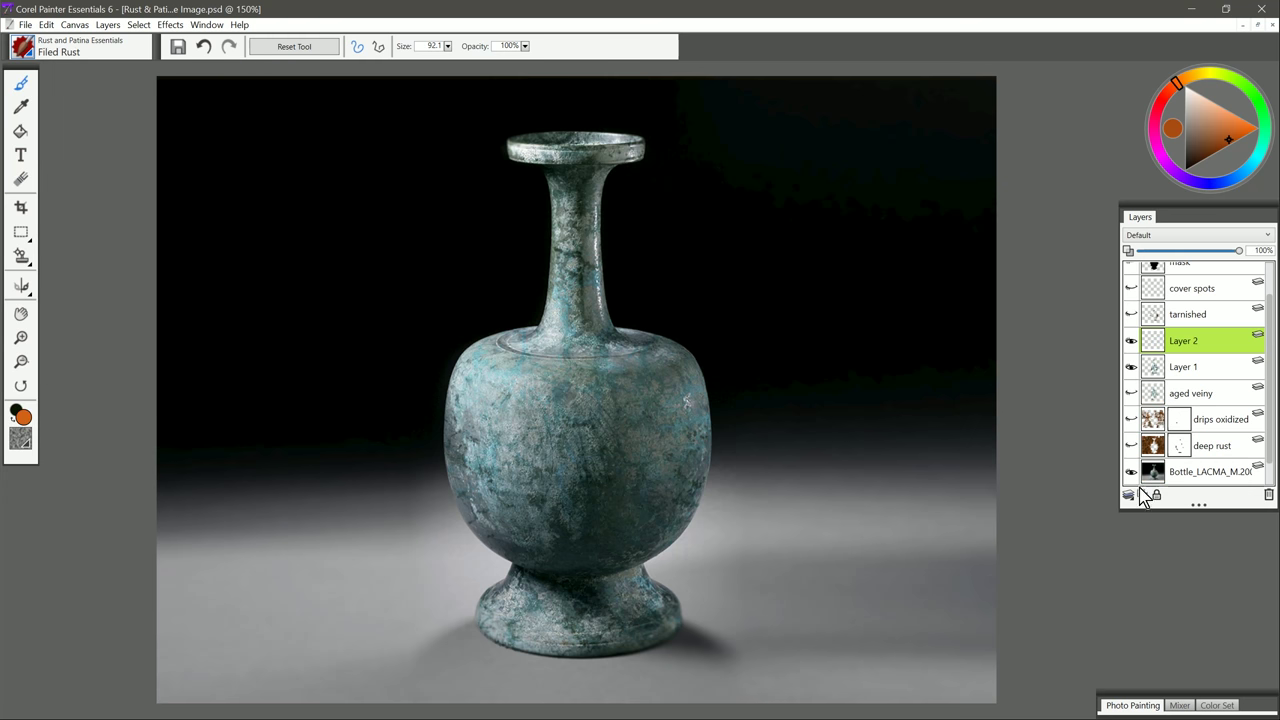
click(1226, 149)
mouse_move(800, 460)
mouse_down()
mouse_move(840, 400)
mouse_move(830, 480)
mouse_move(800, 360)
mouse_up()
mouse_move(860, 318)
mouse_down()
mouse_move(867, 416)
mouse_move(827, 451)
mouse_move(904, 418)
mouse_move(915, 475)
mouse_up()
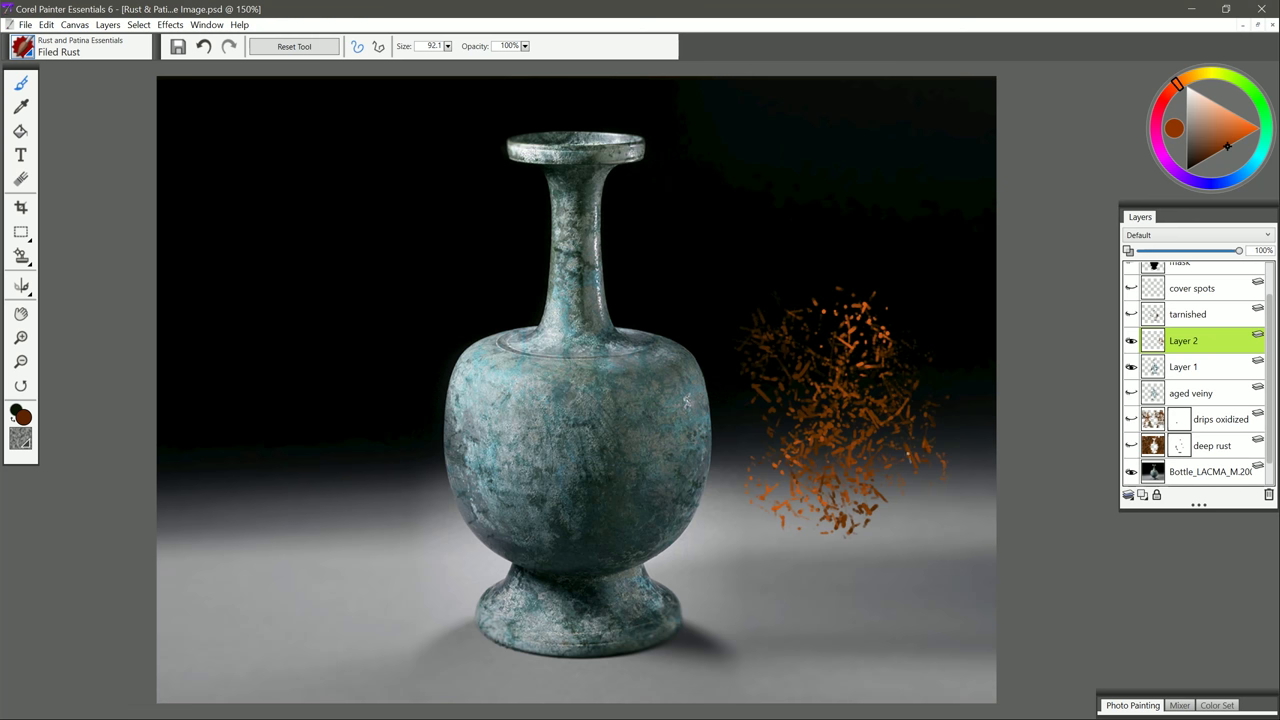
Step: Try the Filed Rust brush at sizes 7.8 and 149.9 around the orange patch, and delete the test layer
mouse_move(807, 540)
ctrl+alt+mouse_down()
mouse_move(777, 558)
mouse_move(840, 566)
ctrl+alt+mouse_up()
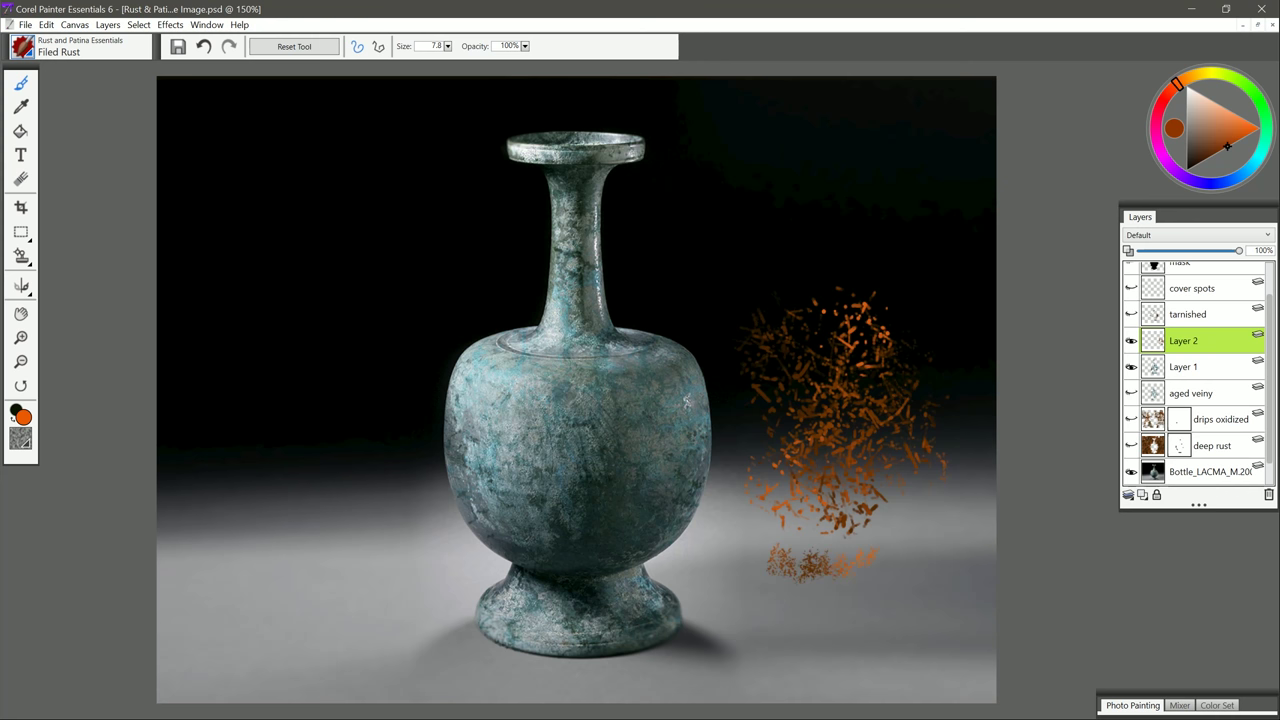
ctrl+alt+drag(832, 262, 860, 371)
mouse_move(806, 196)
mouse_down()
mouse_move(790, 218)
mouse_move(816, 203)
mouse_up()
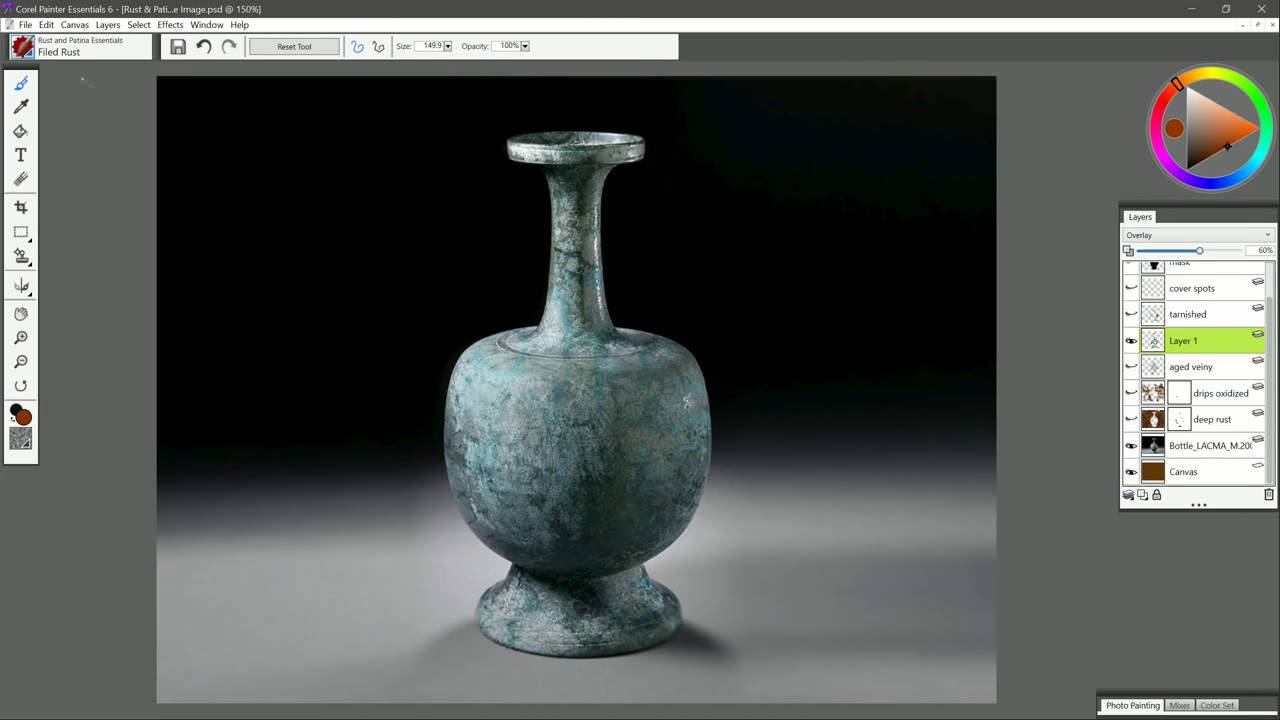
Step: Select a rectangular area of the dark background beside the vase on a new layer for testing the Flaky Rust brush
click(22, 46)
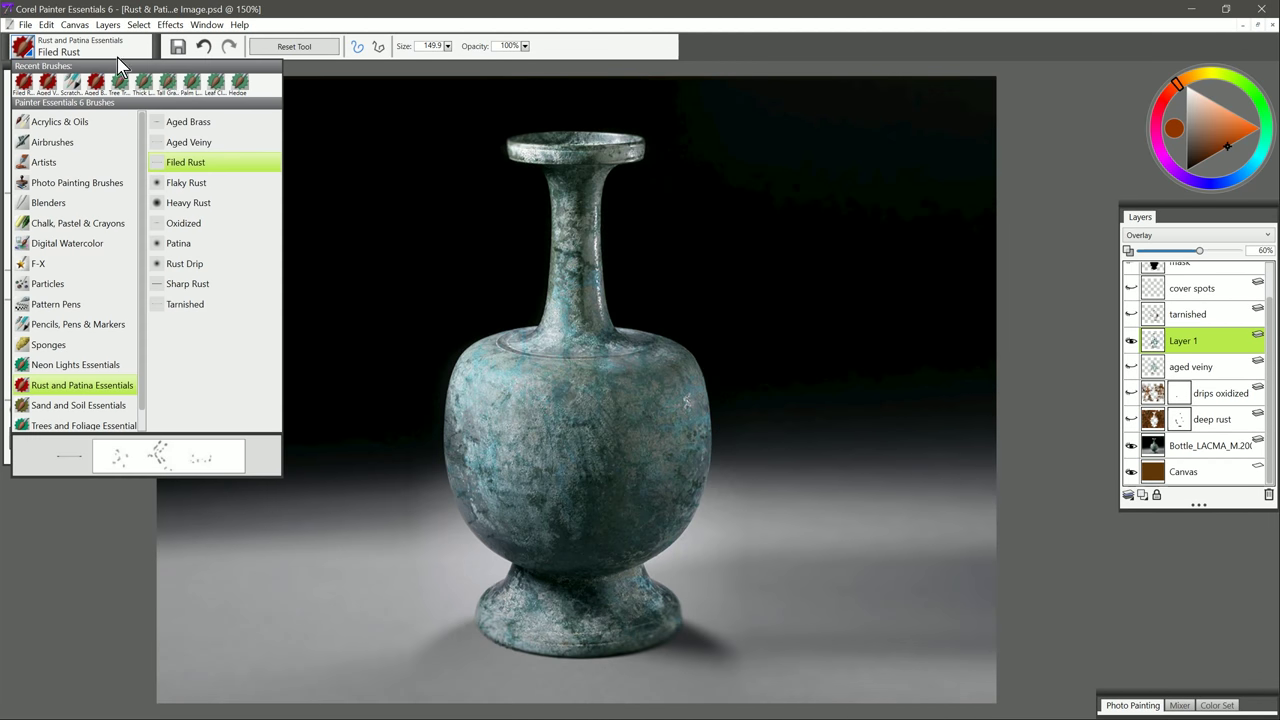
click(200, 186)
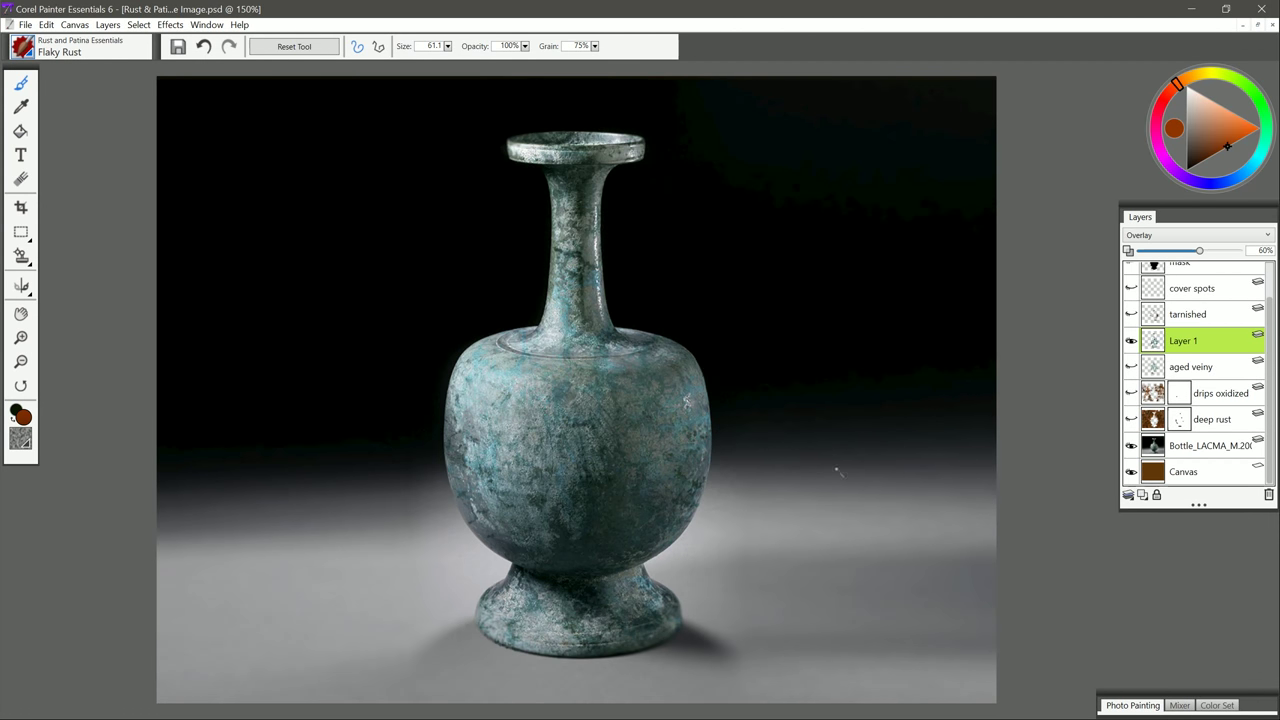
click(1142, 495)
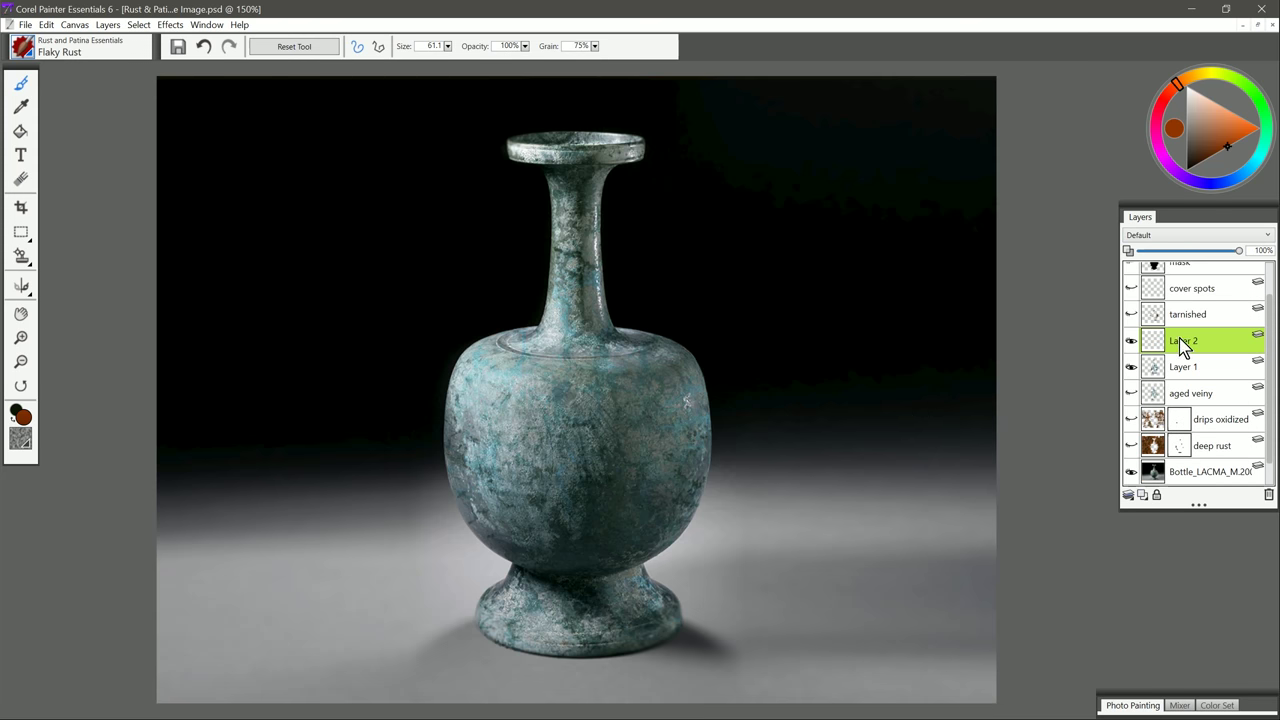
click(20, 234)
drag(706, 188, 946, 358)
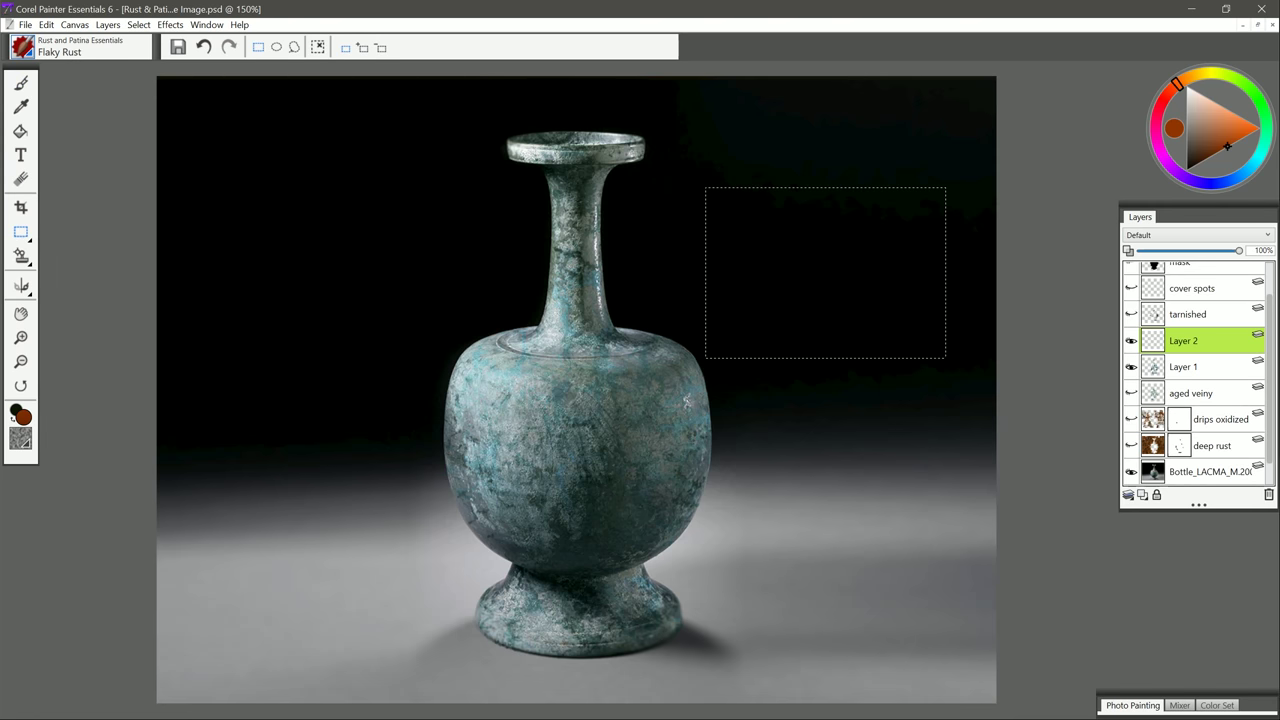
Step: Fill the rectangular selection with orange Flaky Rust texture, try brush sizes 2.0 and 16.5, and delete the test layer
click(20, 83)
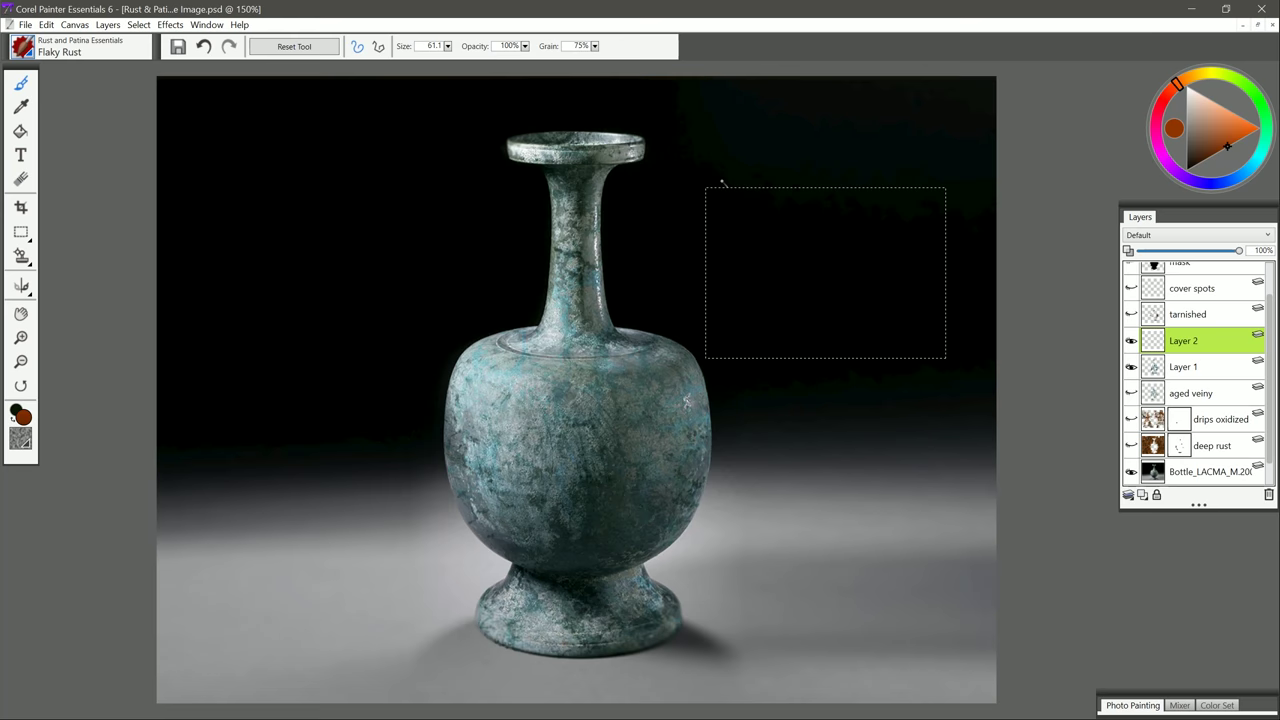
mouse_move(720, 182)
mouse_down()
mouse_move(689, 233)
mouse_move(702, 260)
mouse_move(779, 250)
mouse_move(884, 205)
mouse_move(859, 265)
mouse_move(884, 280)
mouse_move(854, 372)
mouse_move(949, 340)
mouse_move(964, 283)
mouse_move(866, 275)
mouse_move(889, 210)
mouse_move(954, 165)
mouse_move(889, 250)
mouse_move(819, 305)
mouse_move(844, 245)
mouse_move(779, 305)
mouse_move(789, 350)
mouse_move(884, 335)
mouse_move(916, 350)
mouse_move(729, 350)
mouse_move(699, 315)
mouse_move(899, 305)
mouse_move(941, 265)
mouse_move(796, 251)
mouse_up()
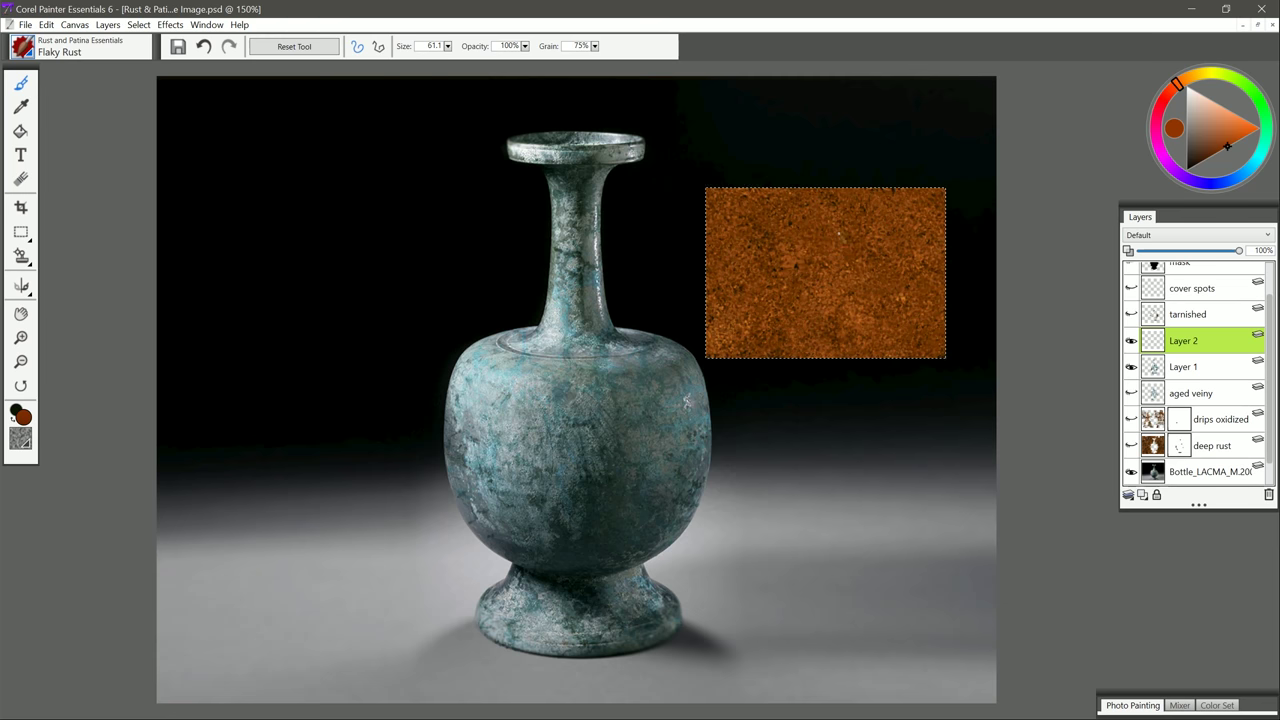
ctrl+alt+click(837, 250)
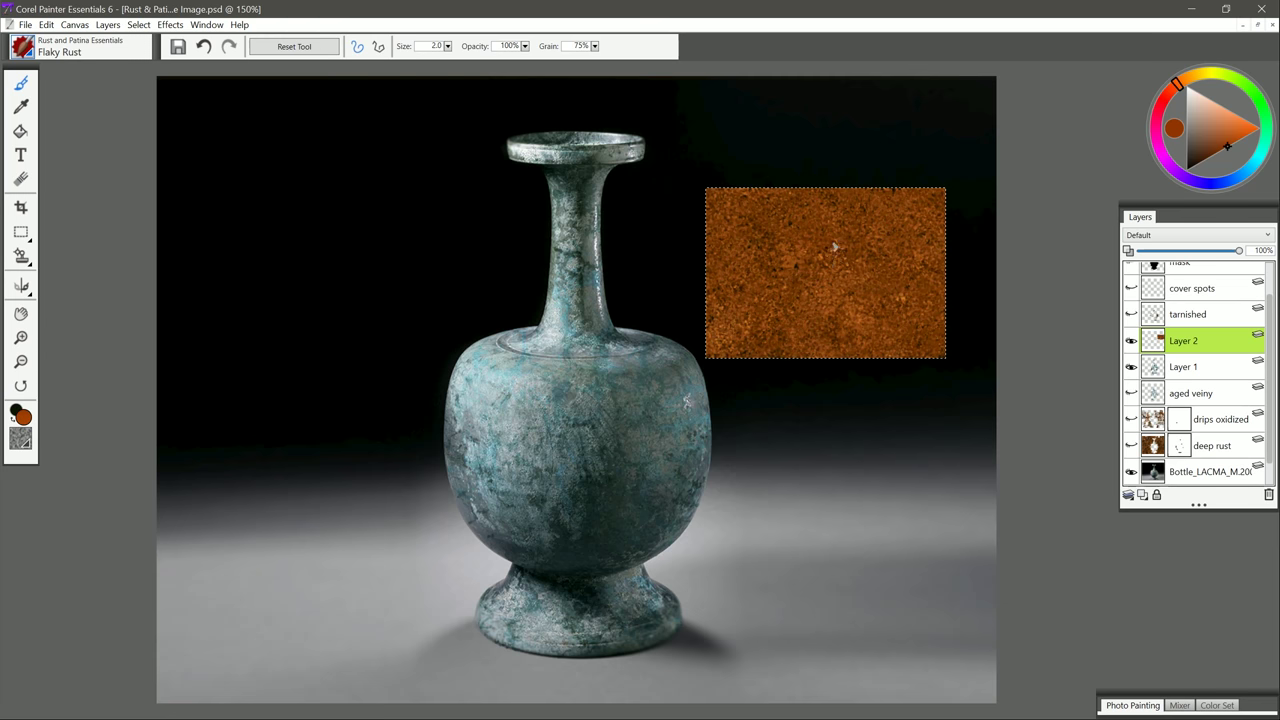
mouse_move(797, 243)
ctrl+alt+mouse_down()
mouse_move(849, 311)
mouse_move(842, 244)
mouse_move(757, 286)
mouse_move(857, 266)
mouse_move(885, 280)
mouse_move(891, 229)
mouse_move(905, 240)
ctrl+alt+mouse_up()
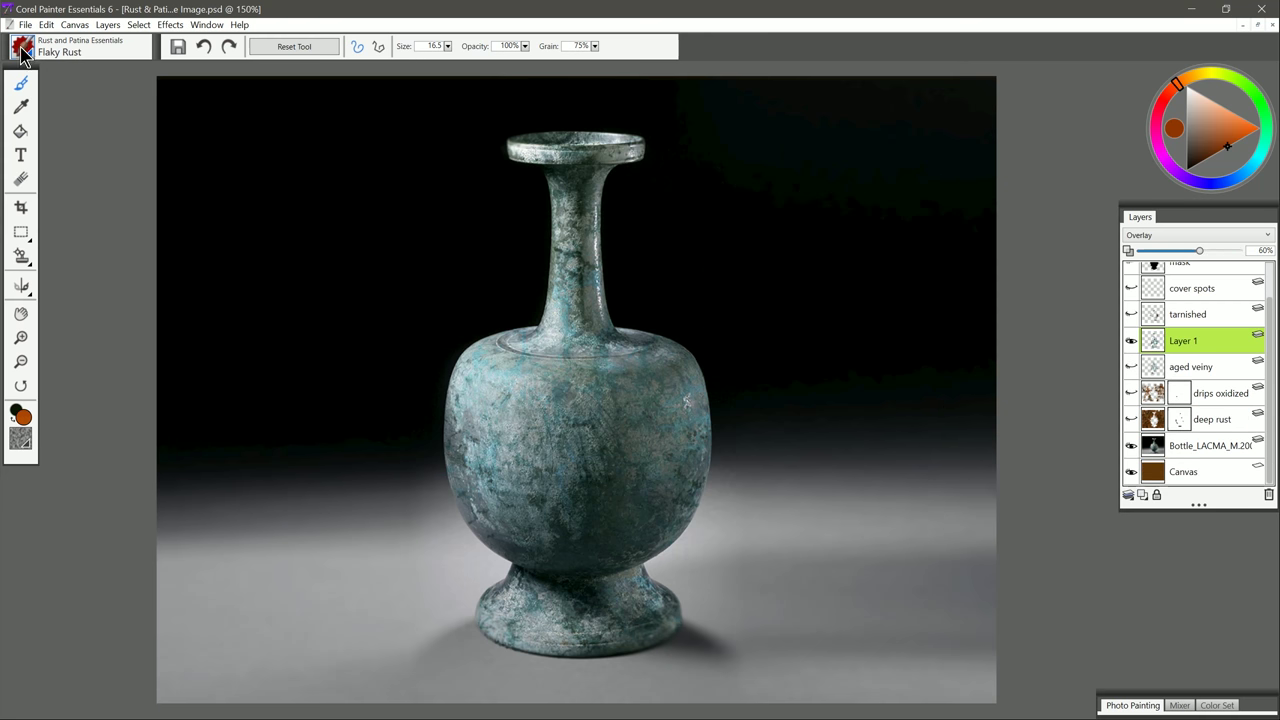
Step: Switch to the Heavy Rust brush and add a new layer above Layer 1
click(22, 46)
click(195, 204)
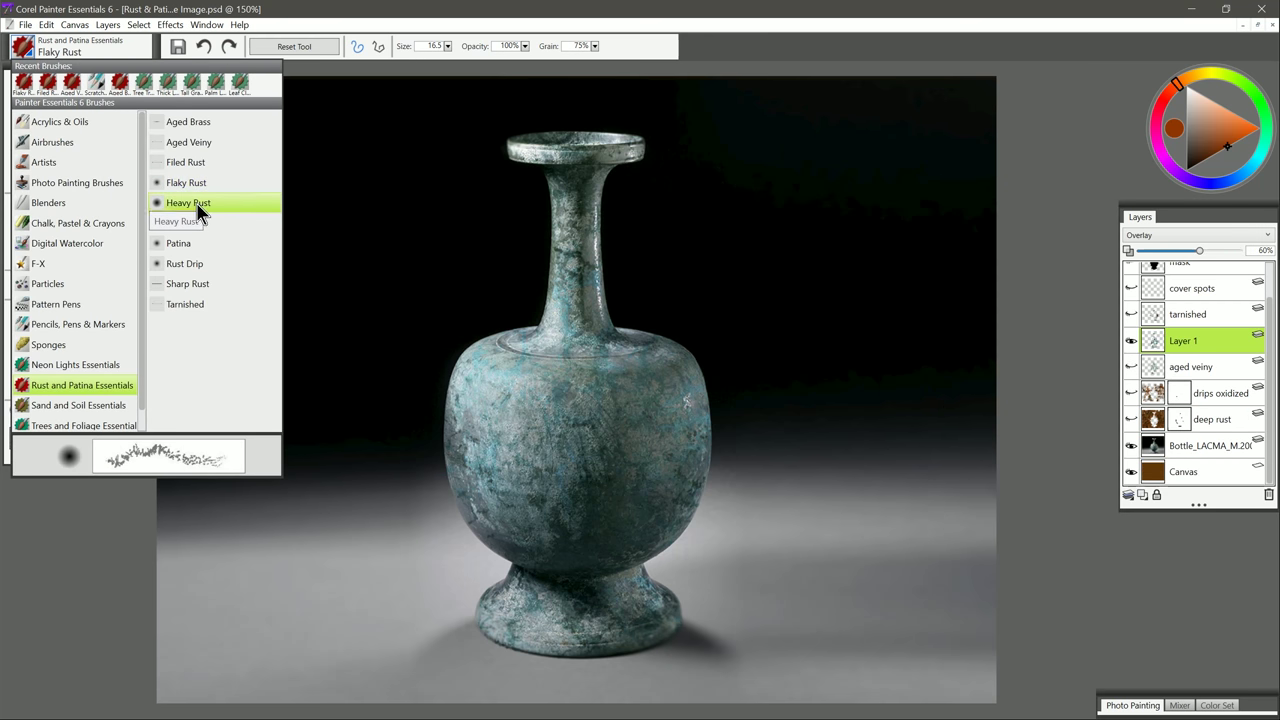
click(1142, 494)
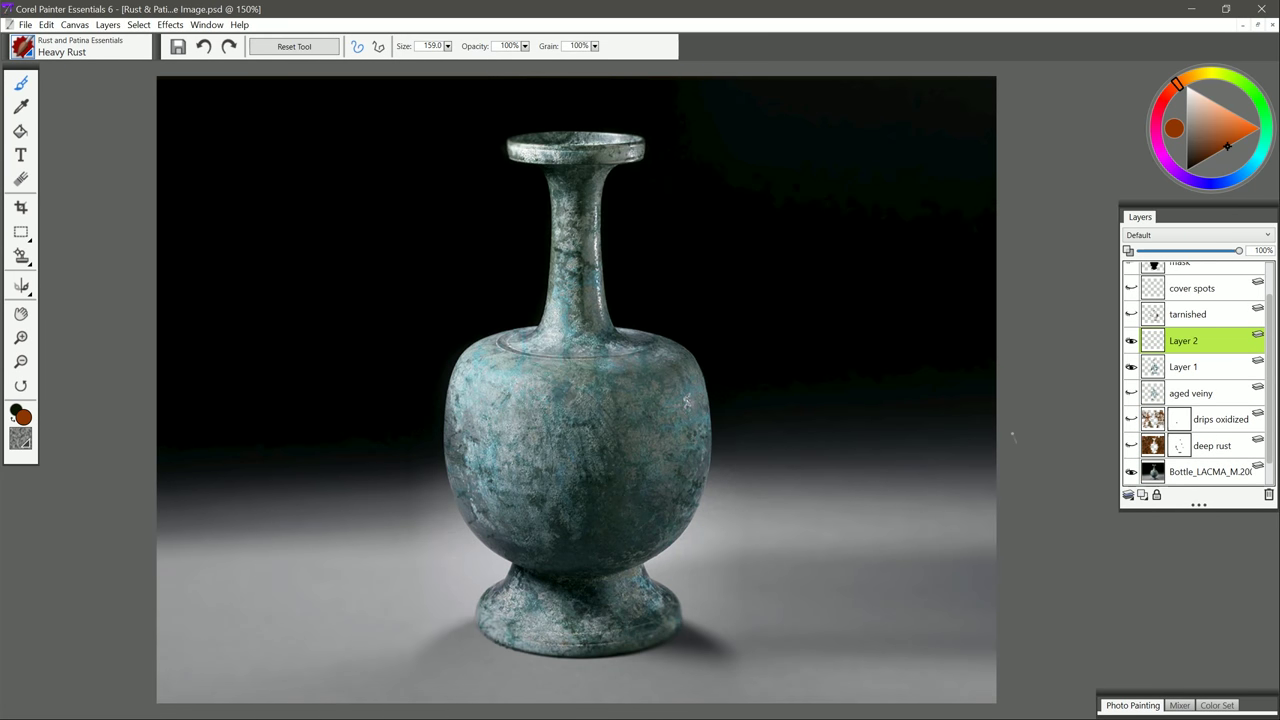
Step: Select the content of the mask layer and invert the selection so it covers the background around the vase
scroll(1272, 335, up, 1)
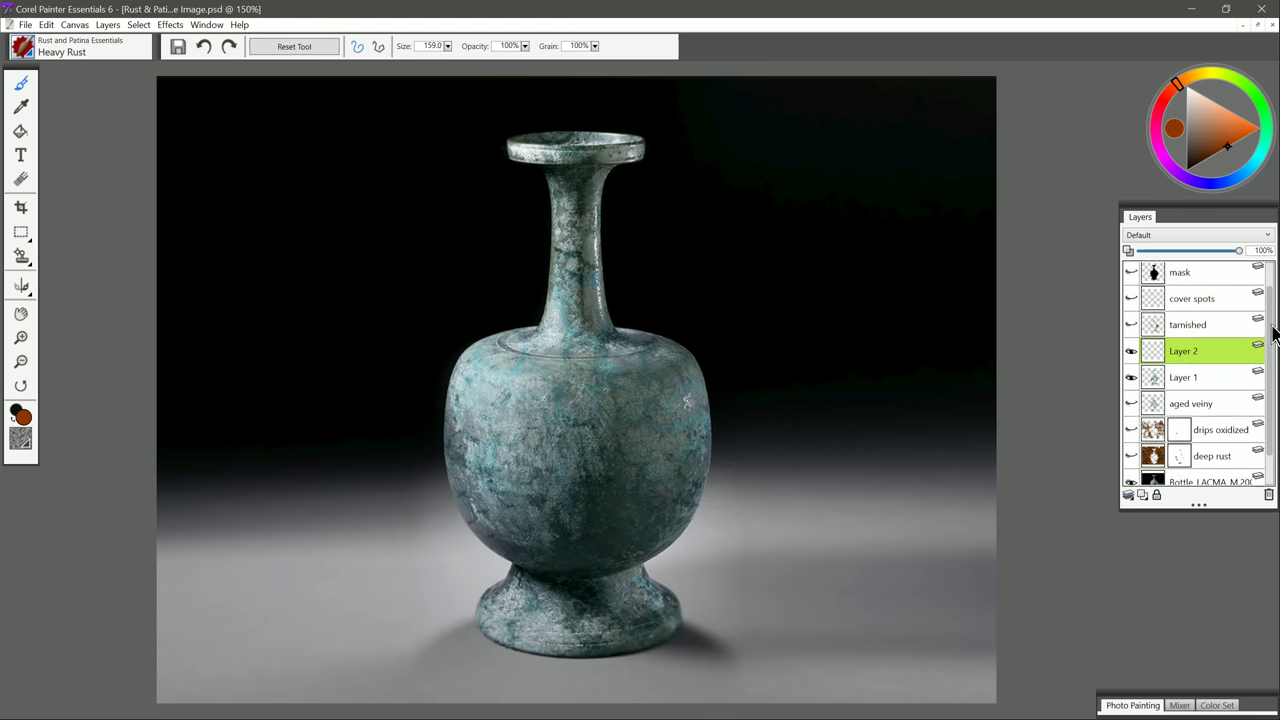
click(1188, 283)
right_click(1172, 282)
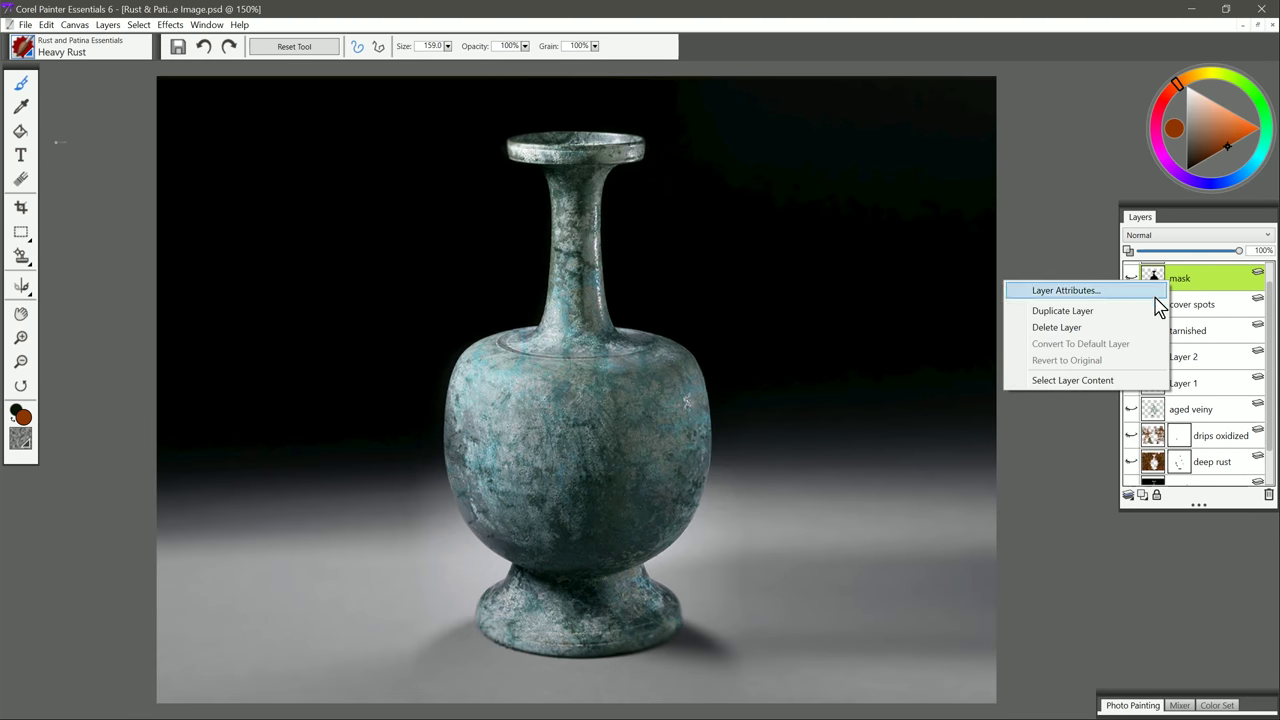
click(1094, 381)
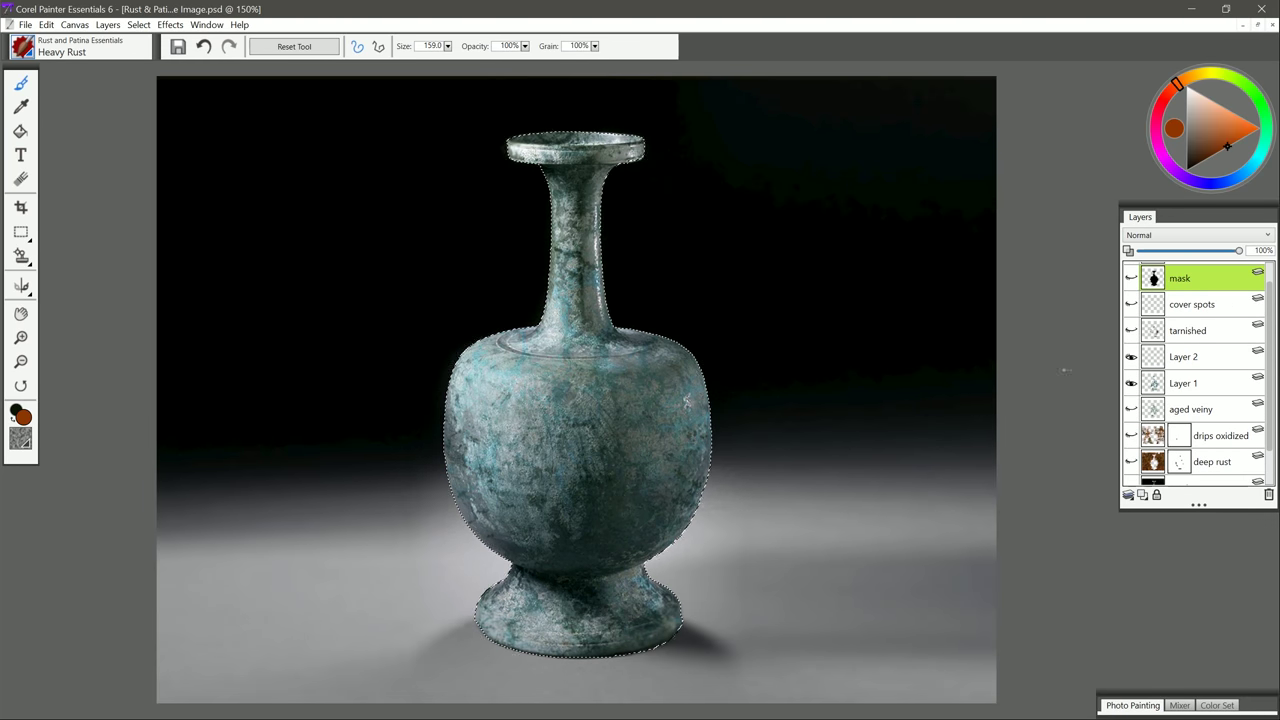
click(140, 28)
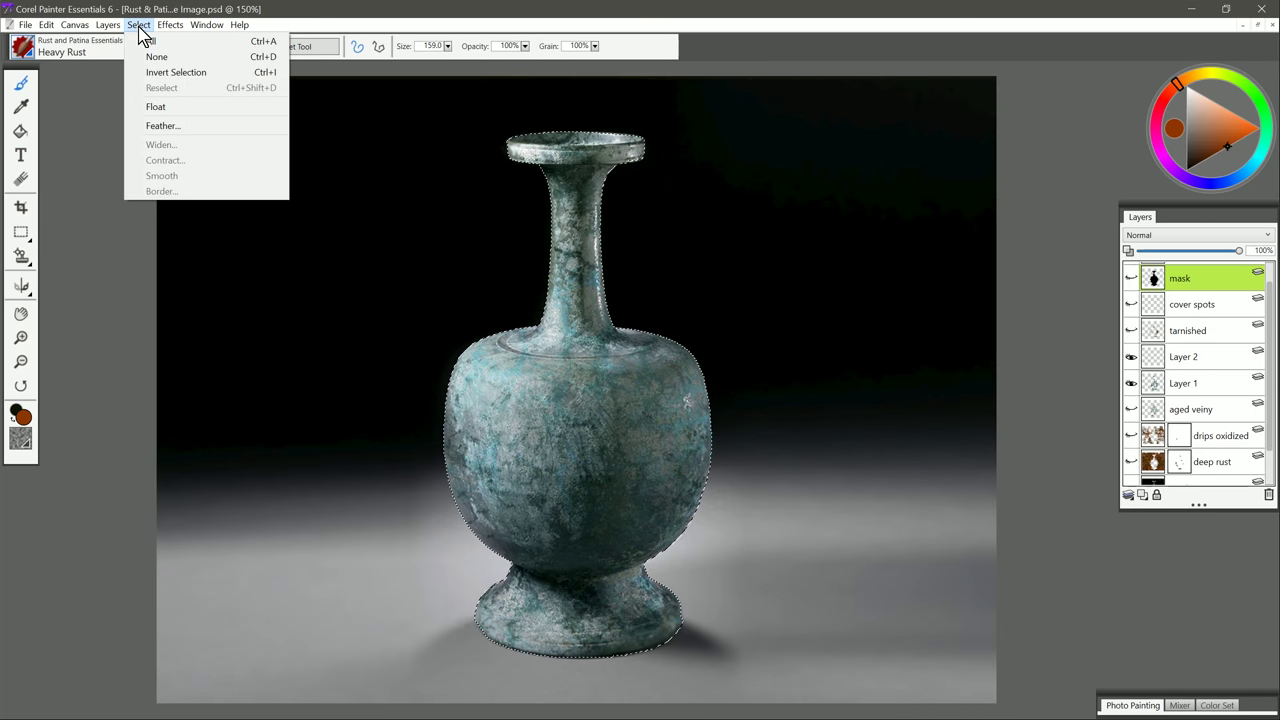
click(176, 73)
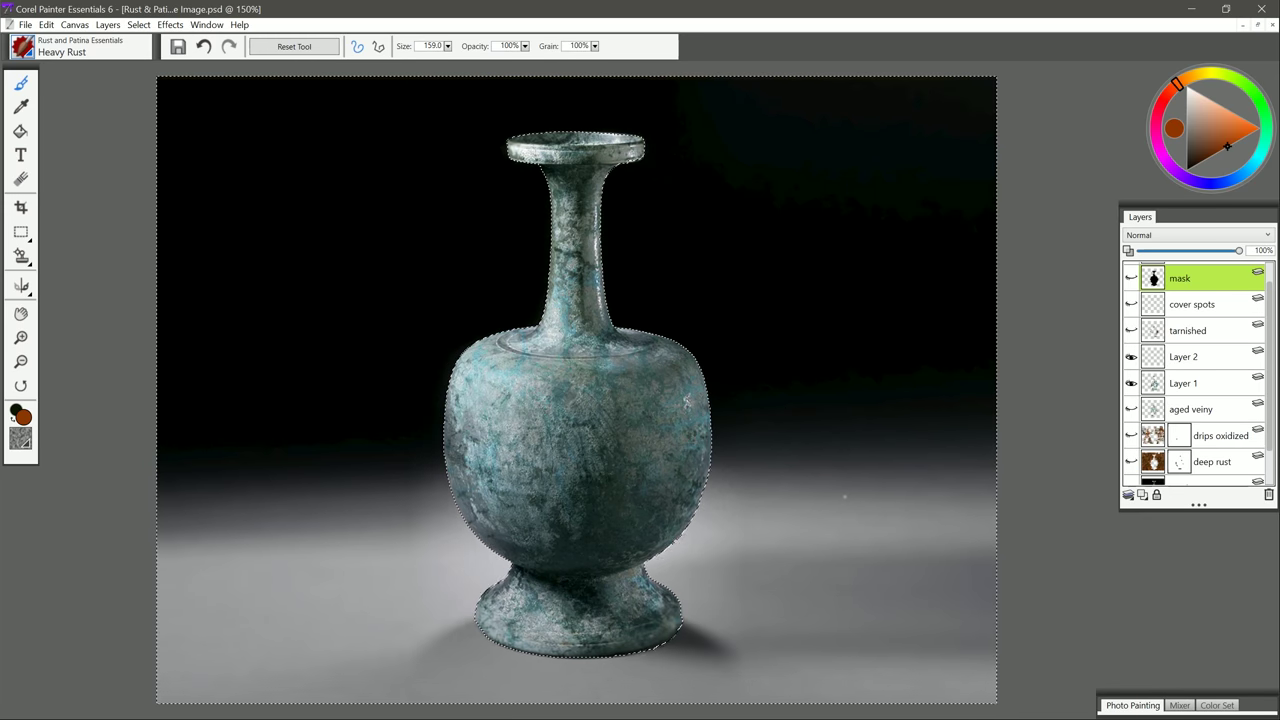
Step: Cover the selected background on Layer 2 with orange and brown Heavy Rust texture, using a brush size of 200.4
scroll(1187, 400, up, 1)
click(1183, 380)
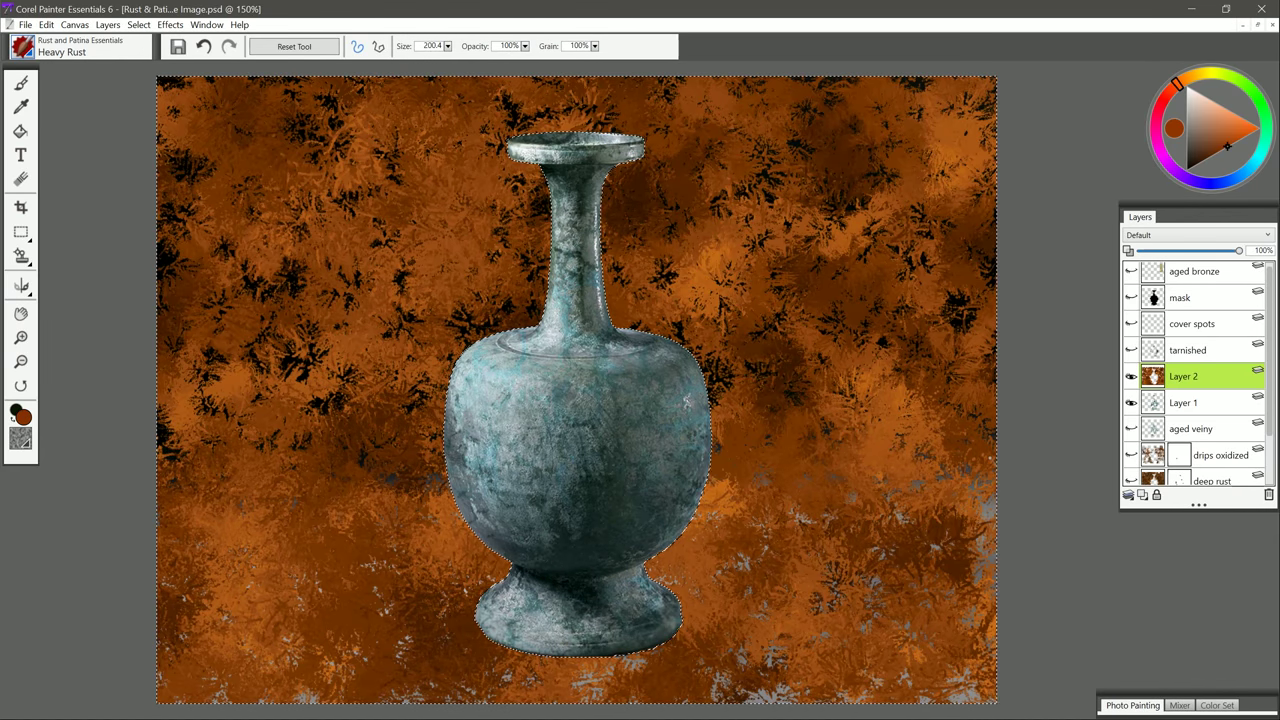
Step: Add a new layer above Layer 2 and switch to the Oxidized brush
click(1129, 494)
click(22, 46)
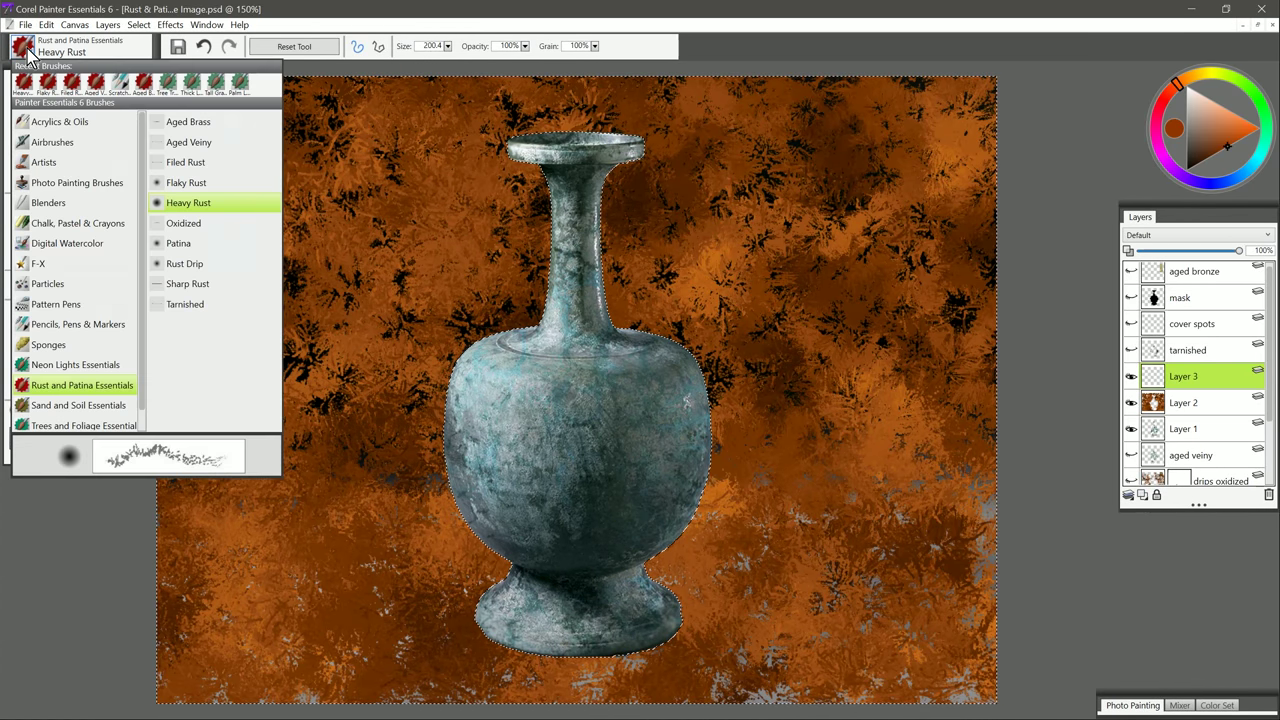
click(195, 223)
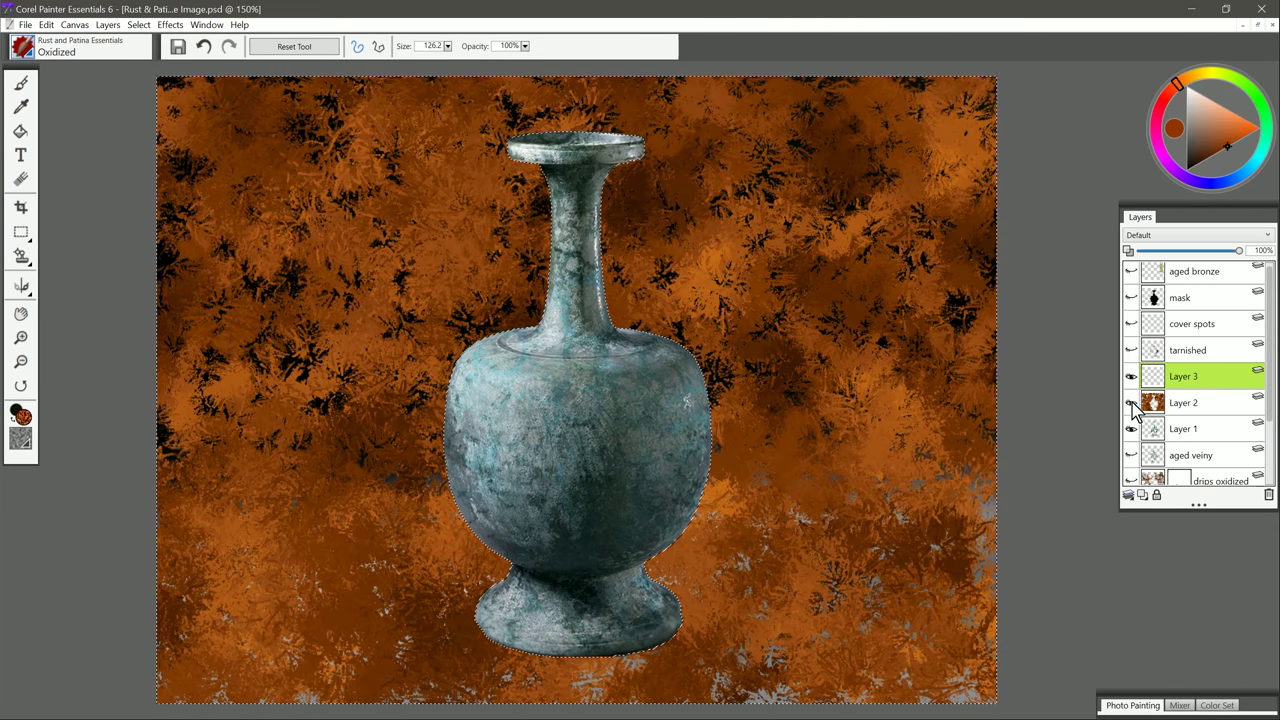
Step: Hide Layer 2 and cover the selected background on Layer 3 with rusty orange Oxidized texture
click(1131, 403)
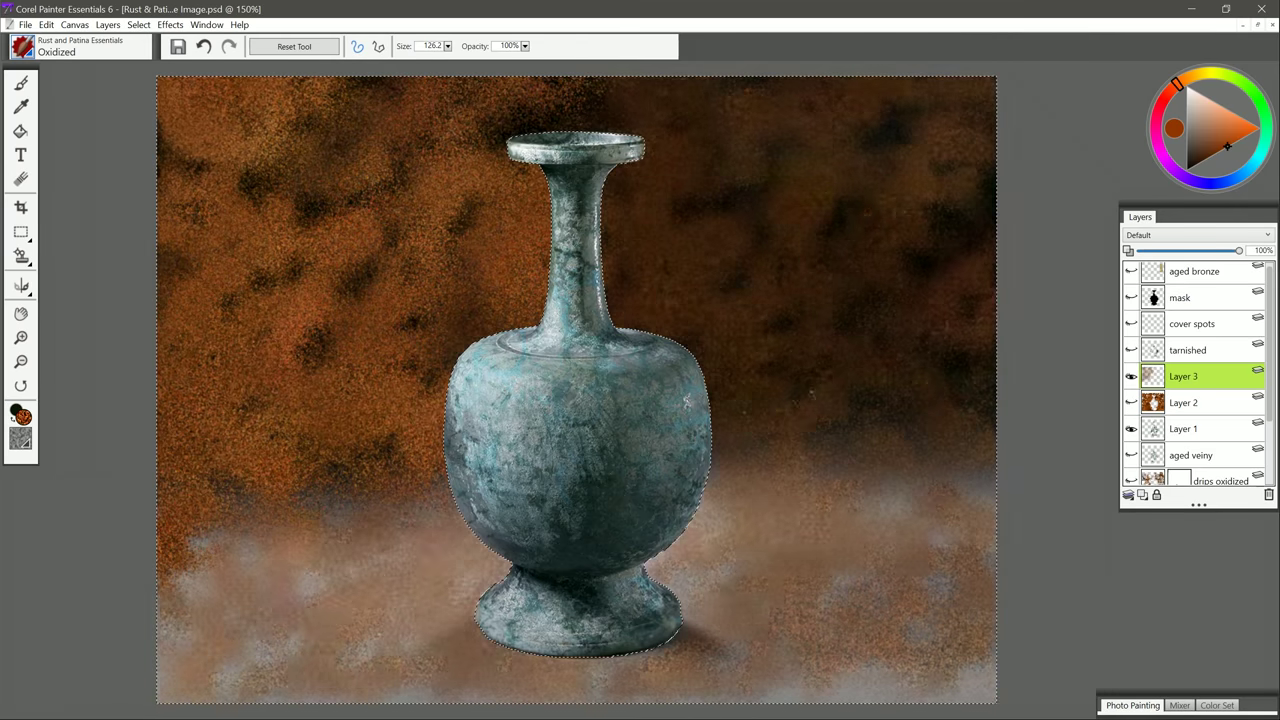
mouse_move(800, 336)
mouse_down()
mouse_move(900, 337)
mouse_move(843, 429)
mouse_move(820, 290)
mouse_move(840, 340)
mouse_move(800, 292)
mouse_move(868, 427)
mouse_up()
drag(930, 290, 832, 295)
mouse_move(743, 251)
mouse_down()
mouse_move(752, 288)
mouse_move(715, 287)
mouse_move(751, 319)
mouse_move(766, 255)
mouse_move(804, 282)
mouse_move(717, 343)
mouse_move(753, 354)
mouse_move(774, 402)
mouse_up()
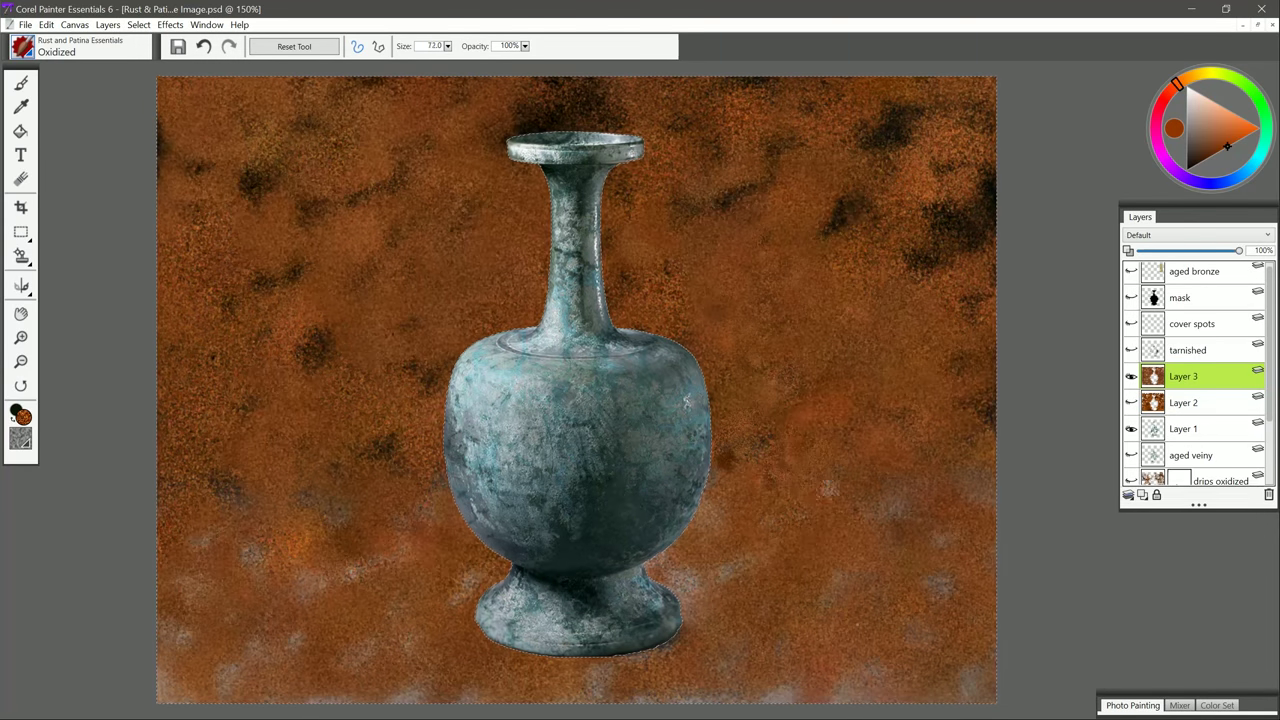
Step: Show Layer 2 and move it above Layer 3
click(1131, 402)
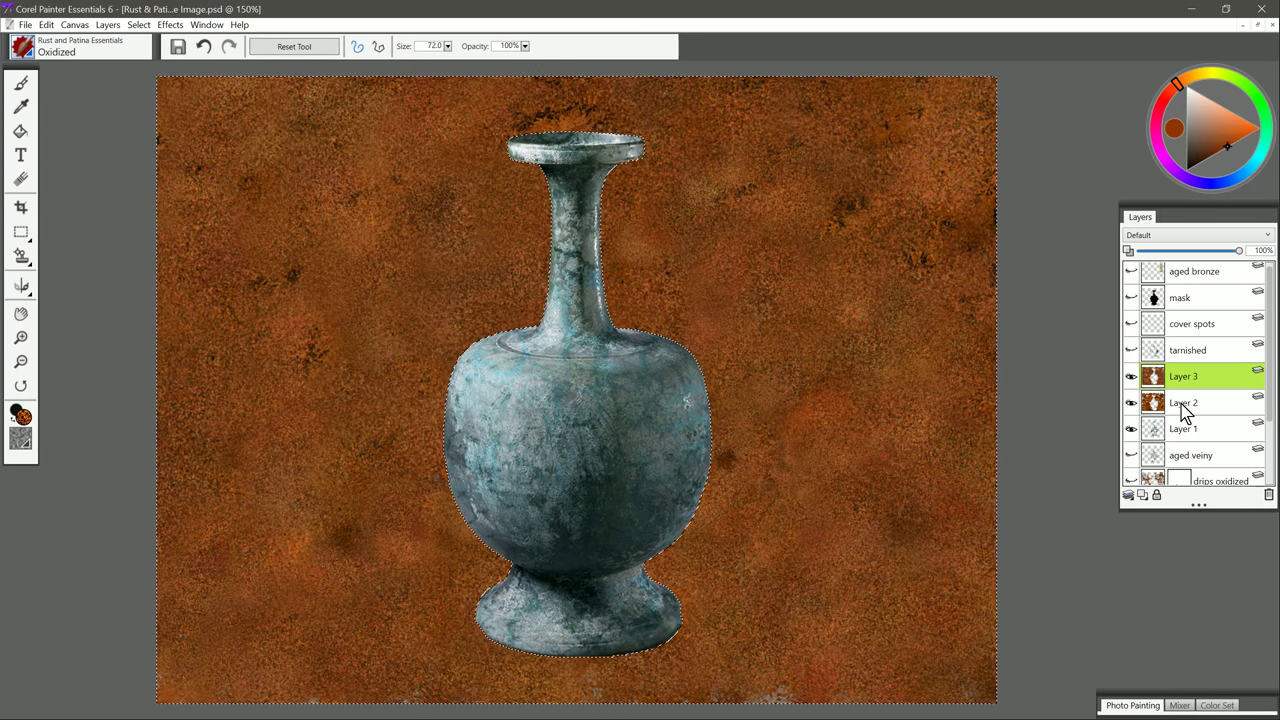
drag(1183, 408, 1184, 380)
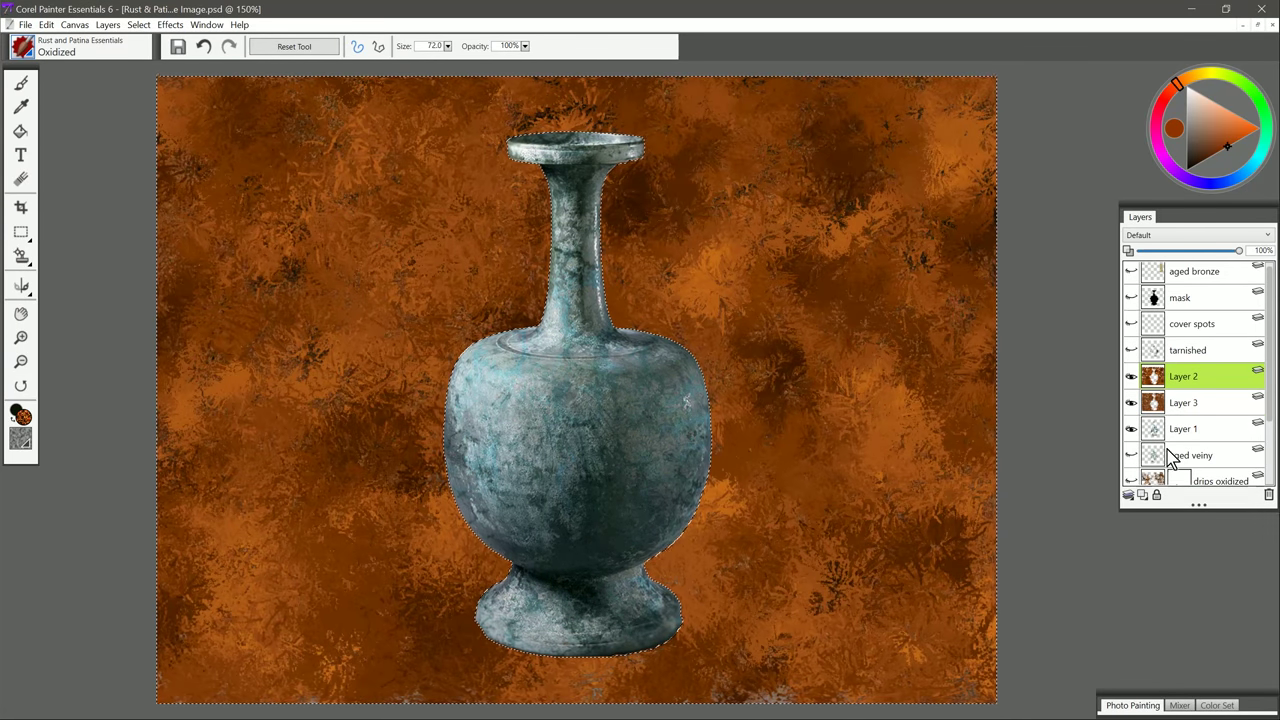
Step: Set Layer 2's opacity to 65% and rename the three painted layers heavy rust, oxidized and aged veiny
click(1208, 251)
mouse_move(1206, 255)
mouse_down()
mouse_move(1183, 256)
mouse_move(1207, 254)
mouse_up()
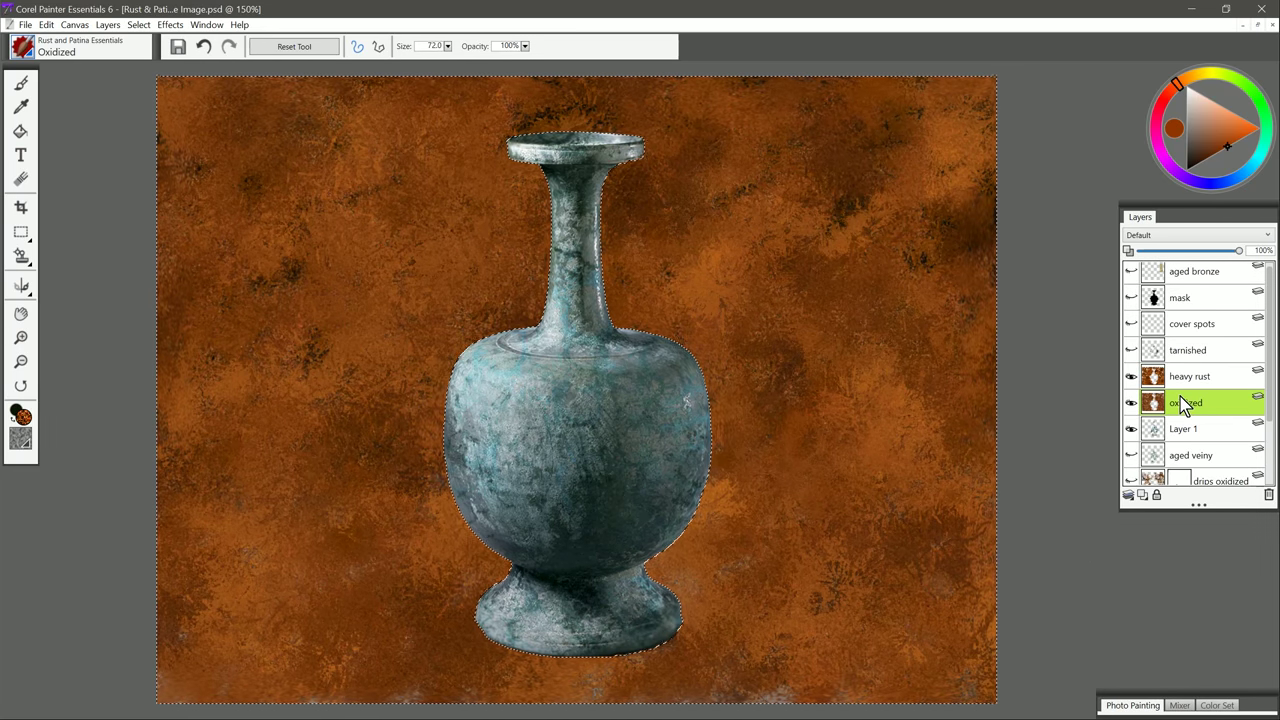
click(1190, 384)
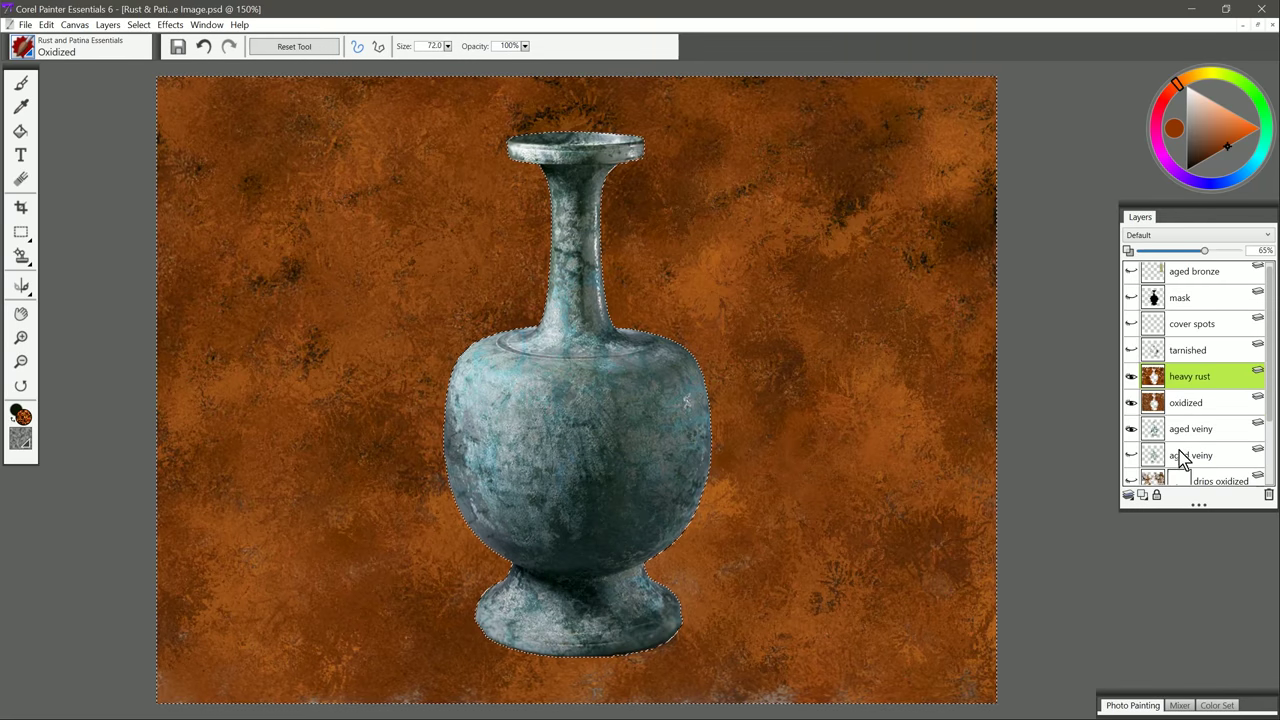
Step: Add a new layer above the heavy rust layer and switch to the Patina brush
click(1144, 494)
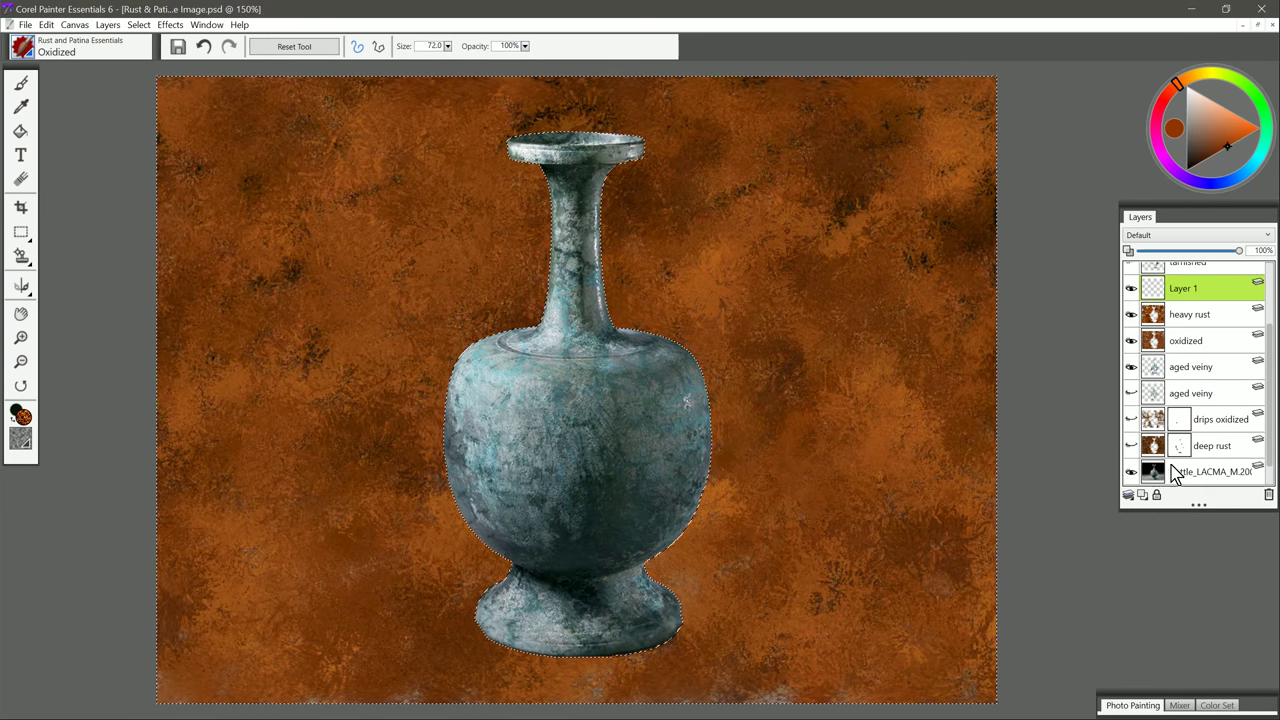
click(57, 62)
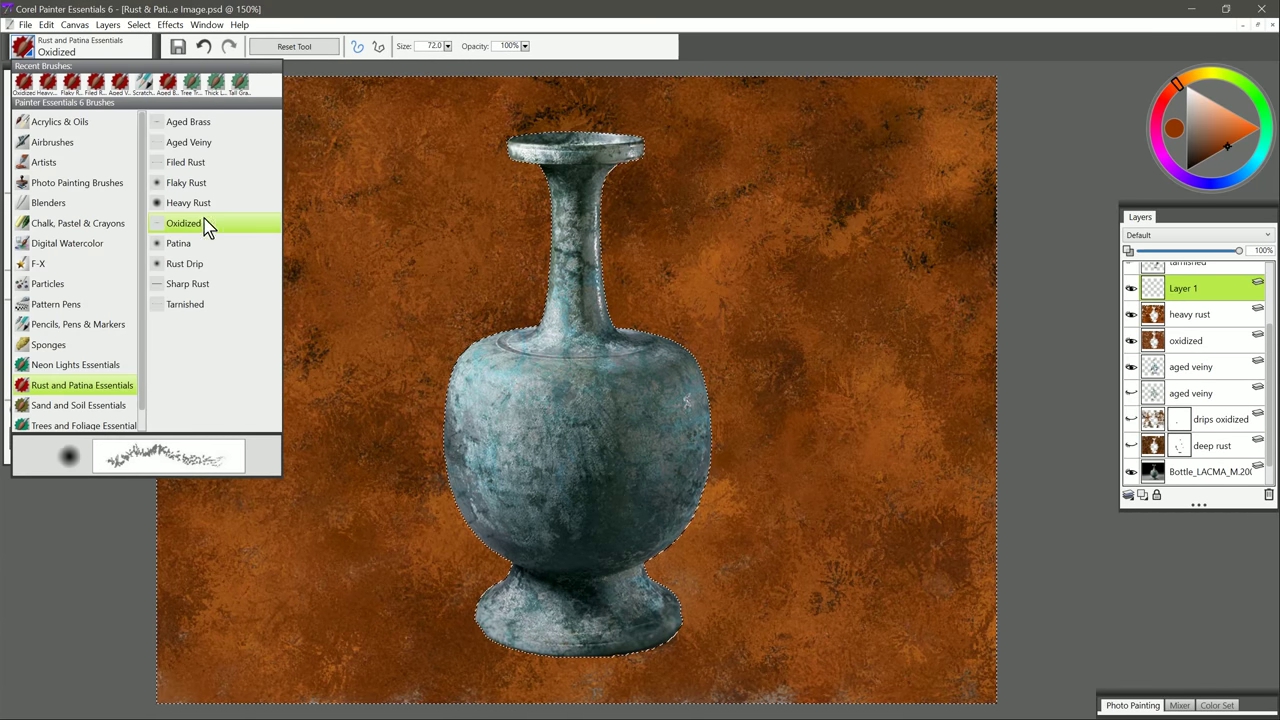
click(180, 244)
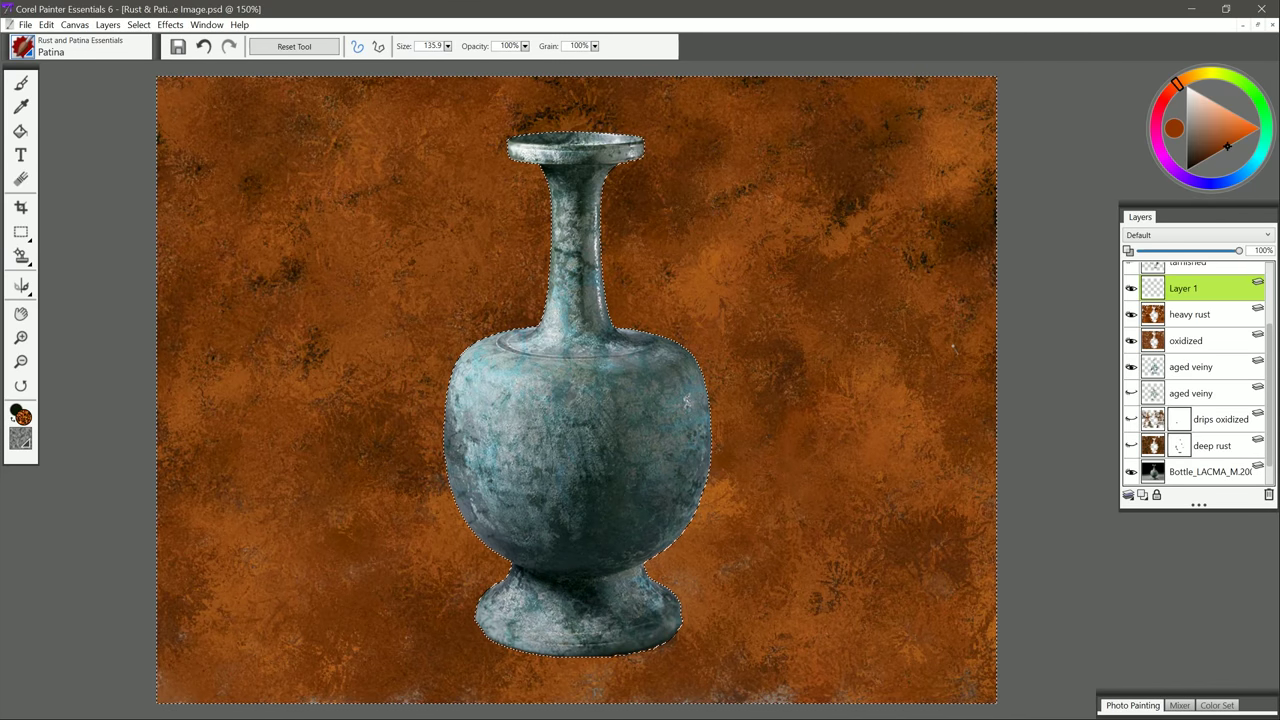
Step: Pick a teal blue and paint scattered Patina patches across the background around the vase on Layer 1
click(1252, 165)
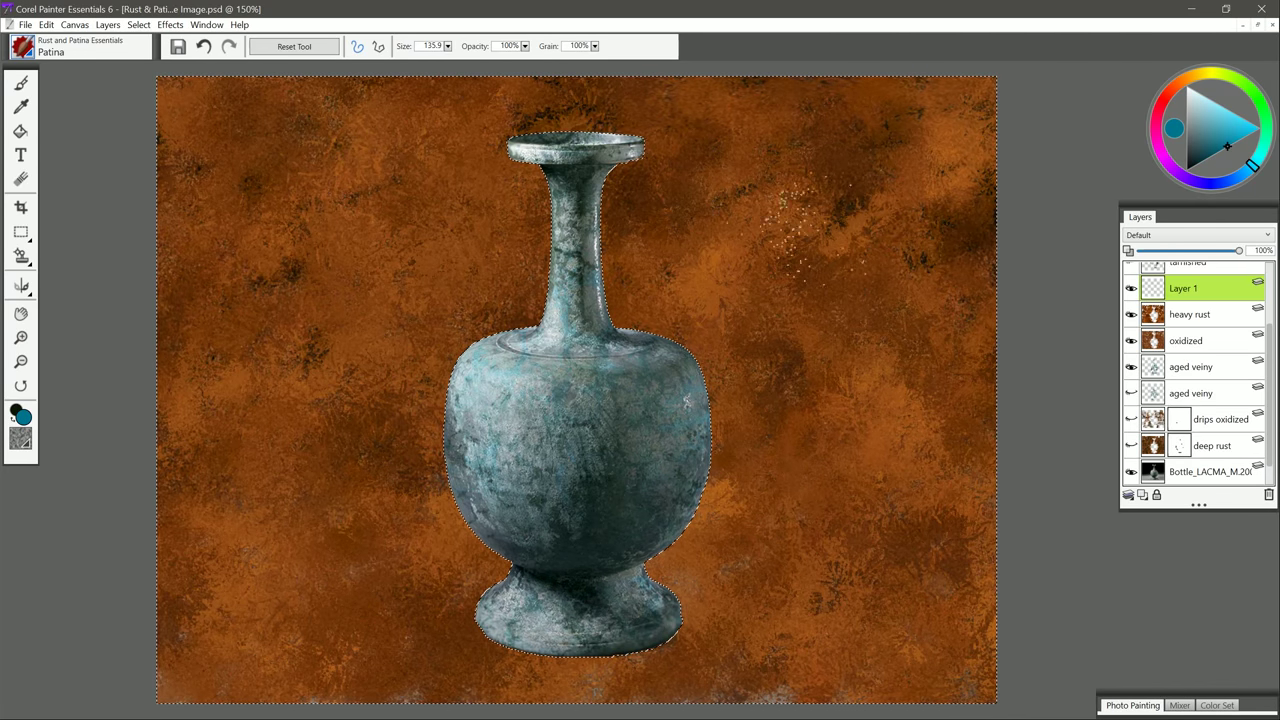
drag(805, 360, 870, 240)
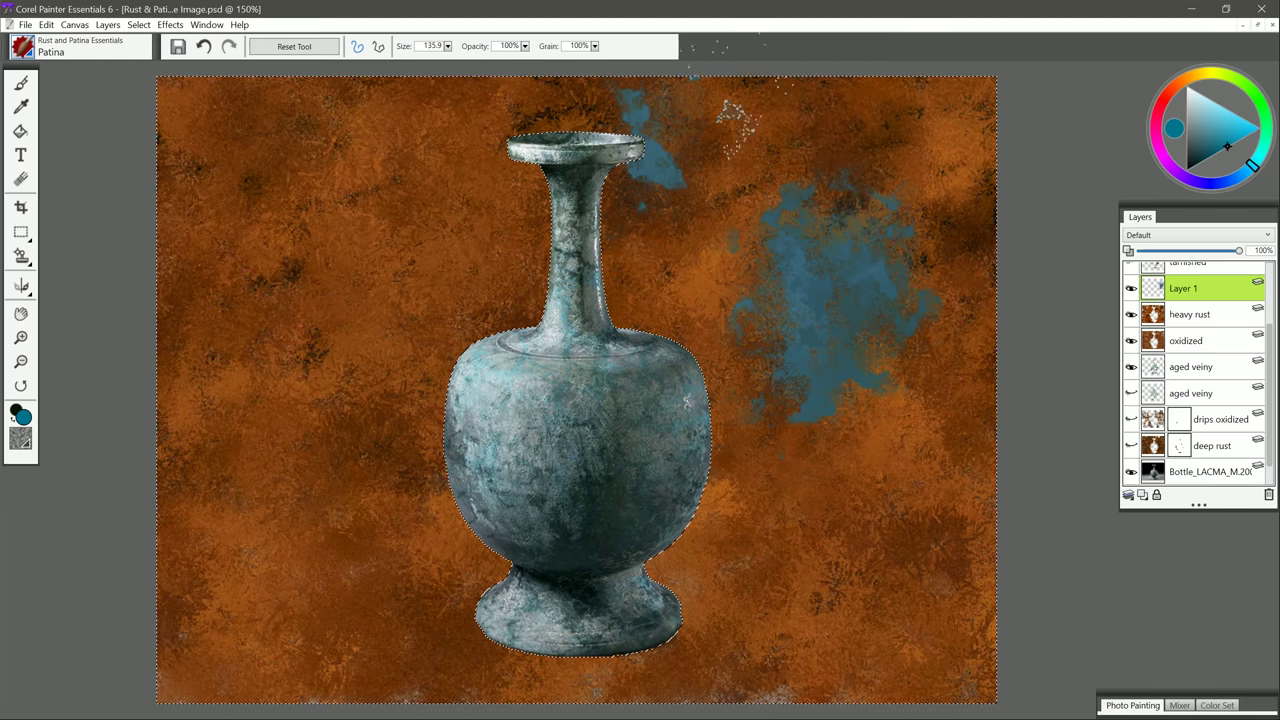
click(297, 160)
click(182, 130)
click(192, 295)
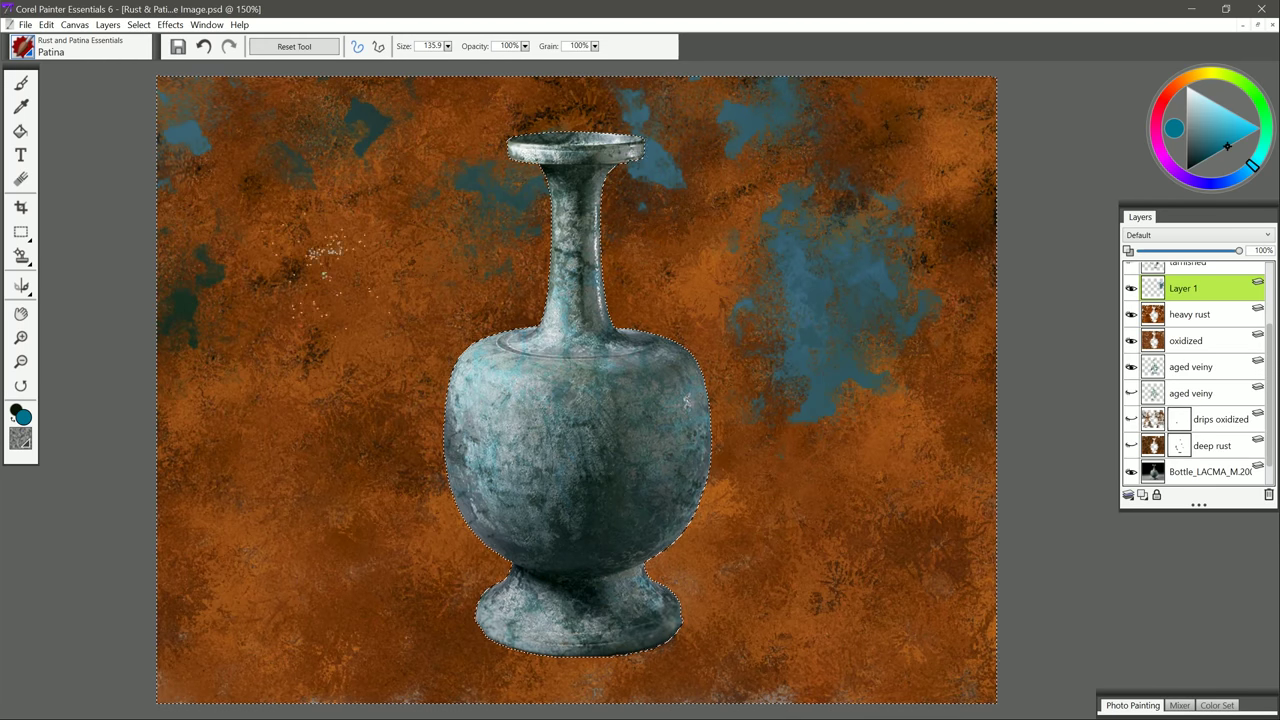
click(315, 270)
click(215, 440)
drag(470, 560, 330, 615)
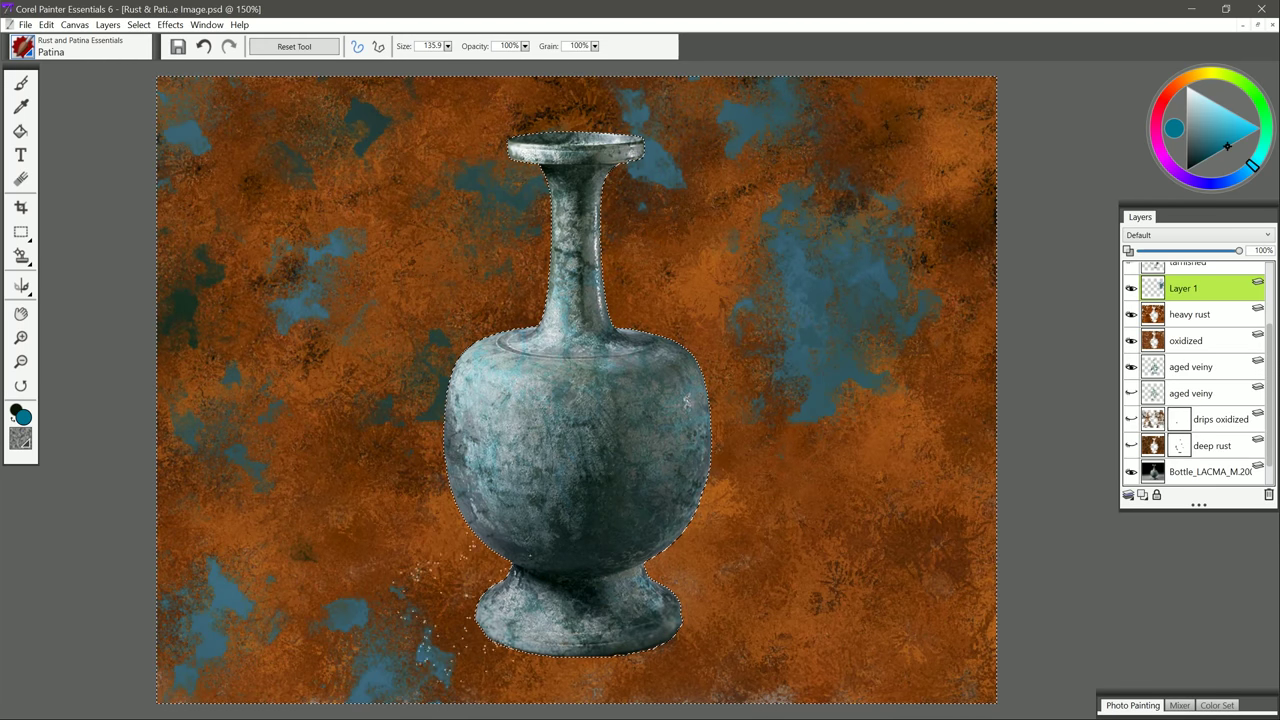
drag(745, 500, 872, 640)
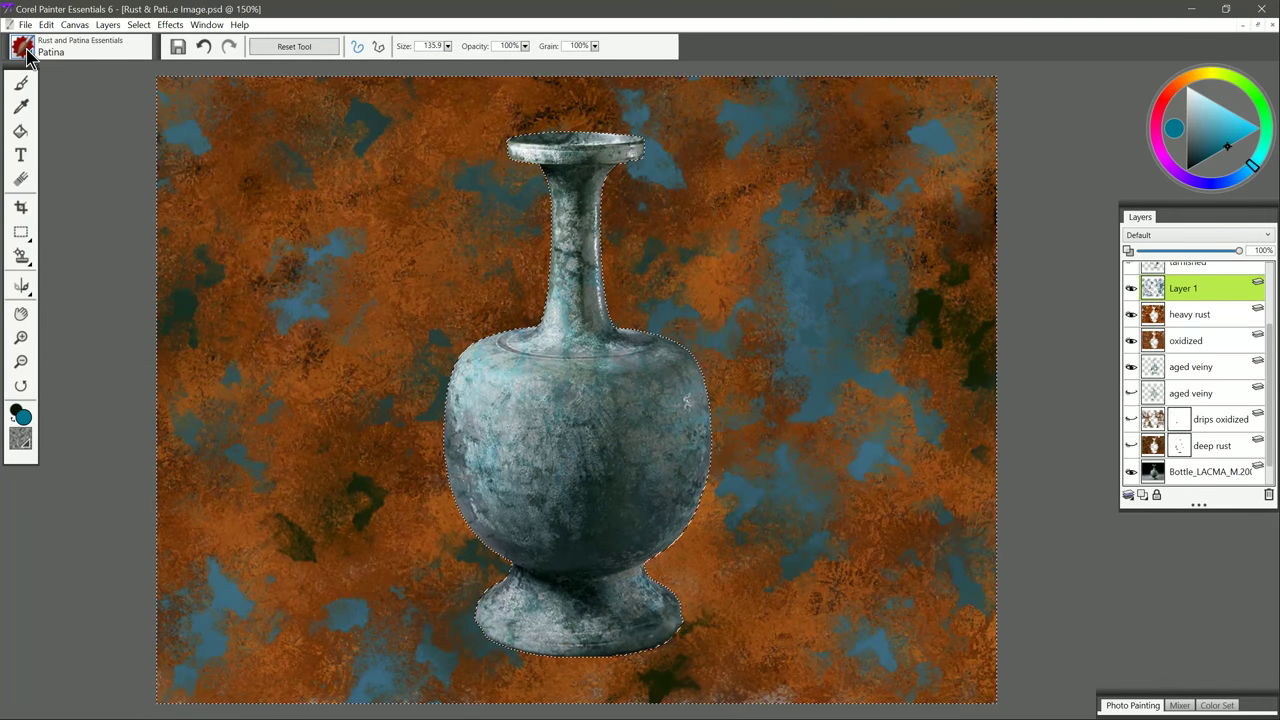
Step: Paint rust drips down the background with the Rust Drip brush, using an orange sampled from the canvas and a brush size of 77.5
click(26, 49)
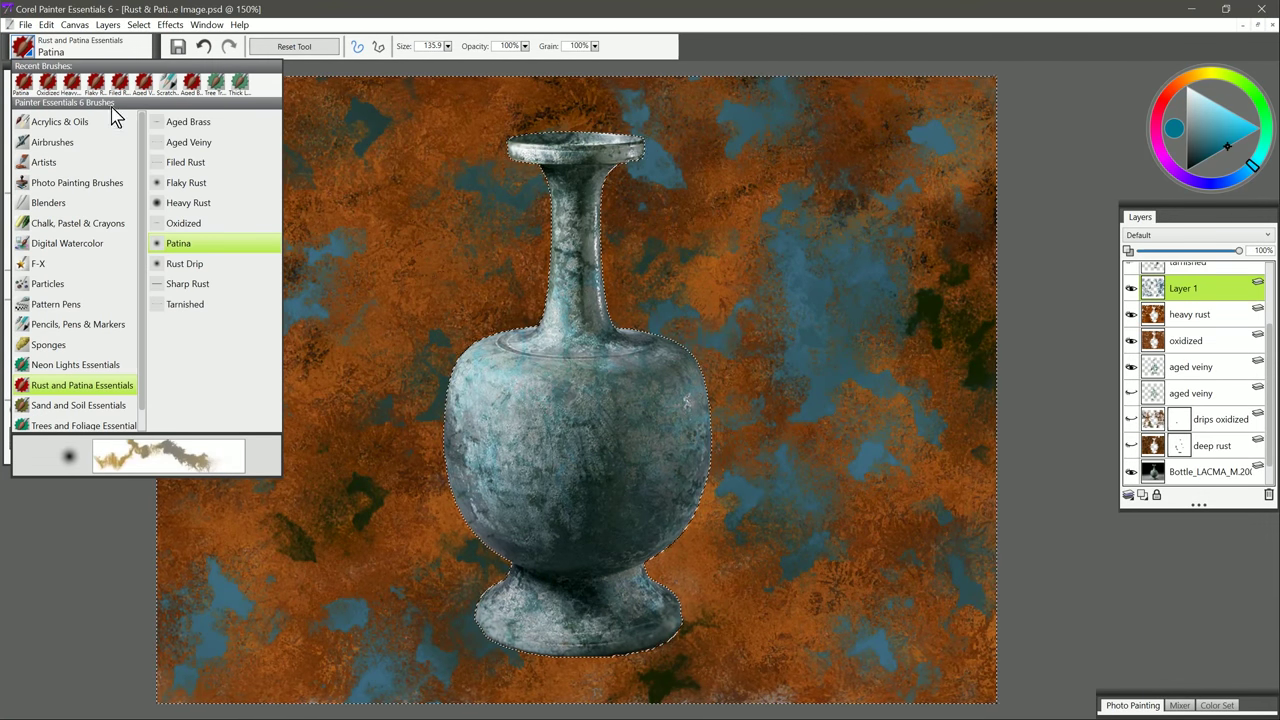
click(200, 265)
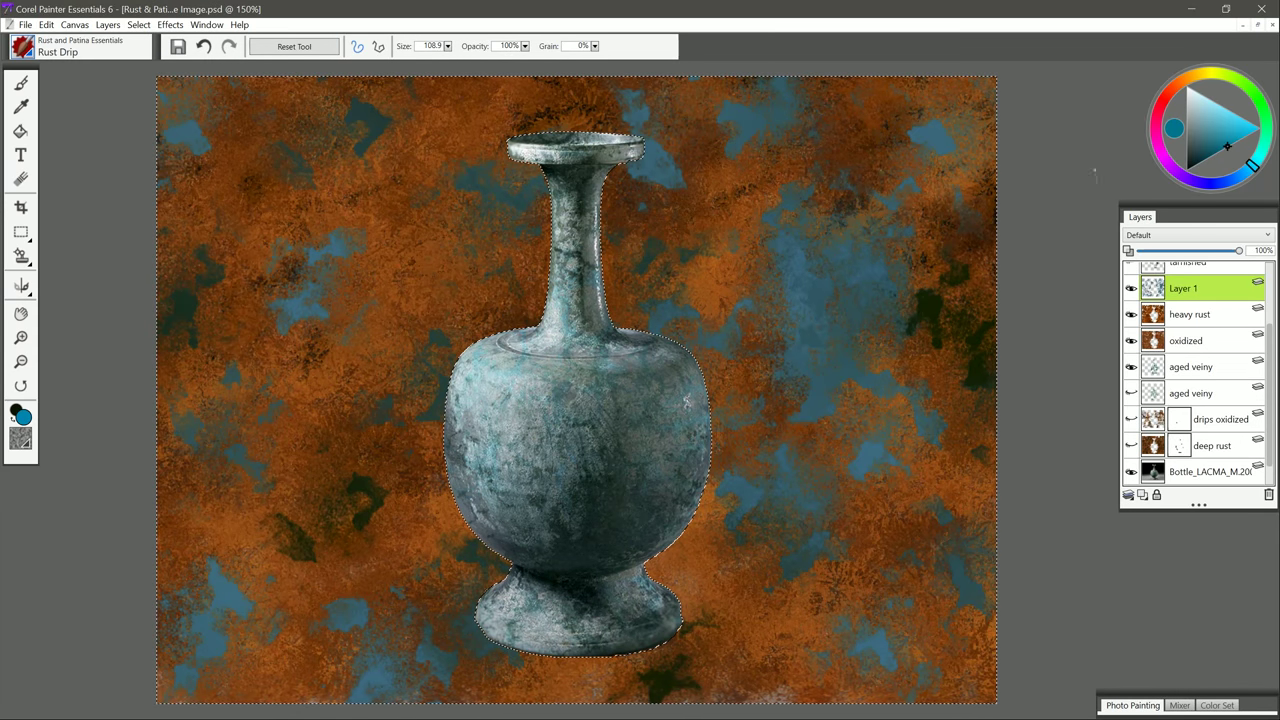
click(1172, 105)
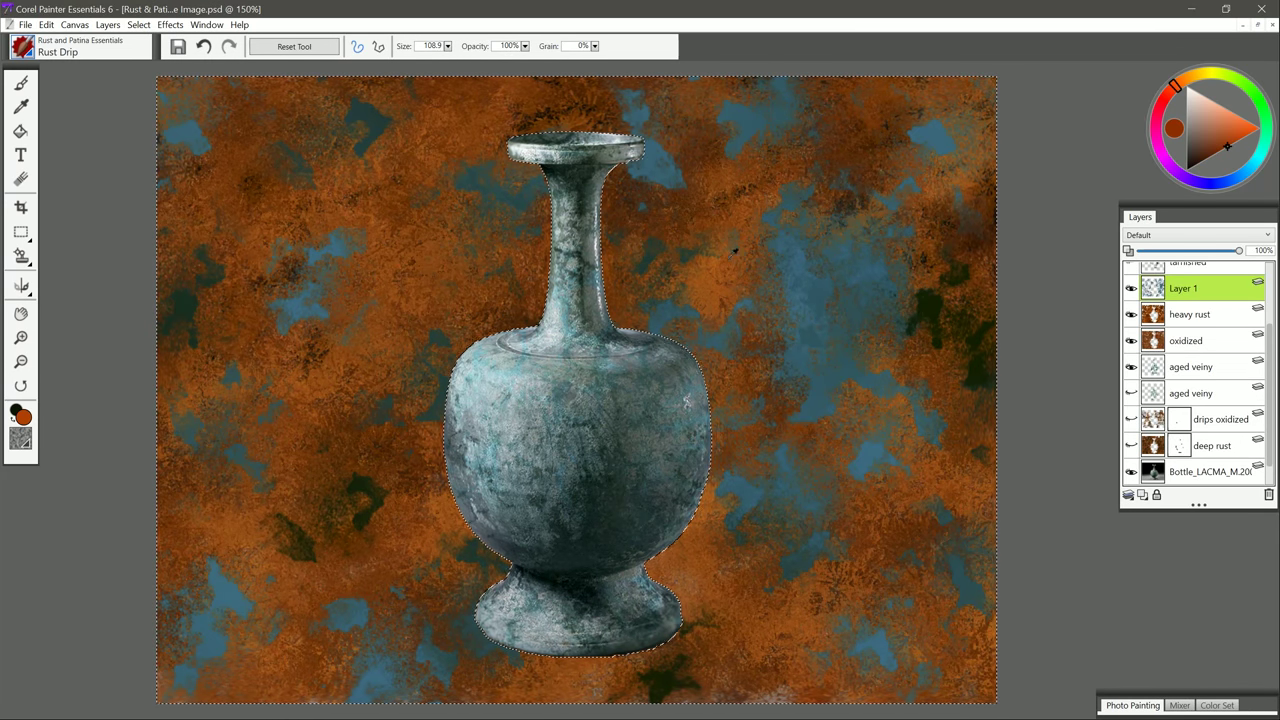
click(1240, 135)
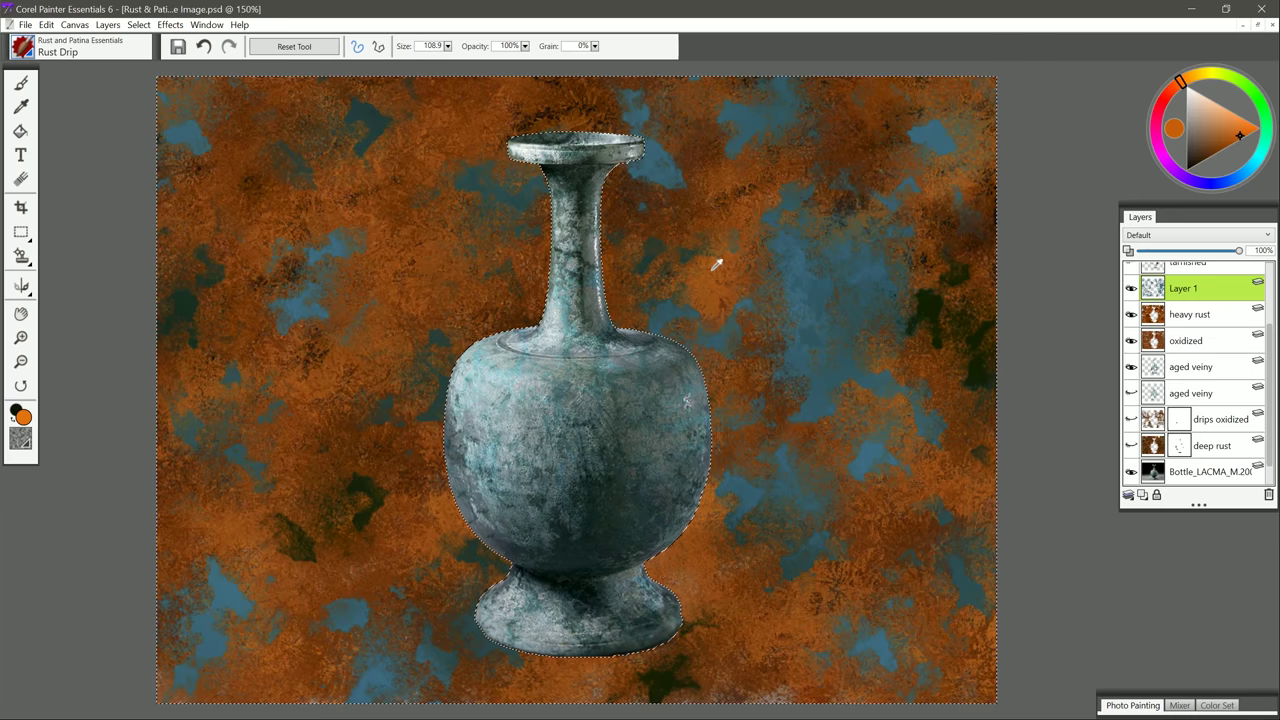
alt+click(712, 269)
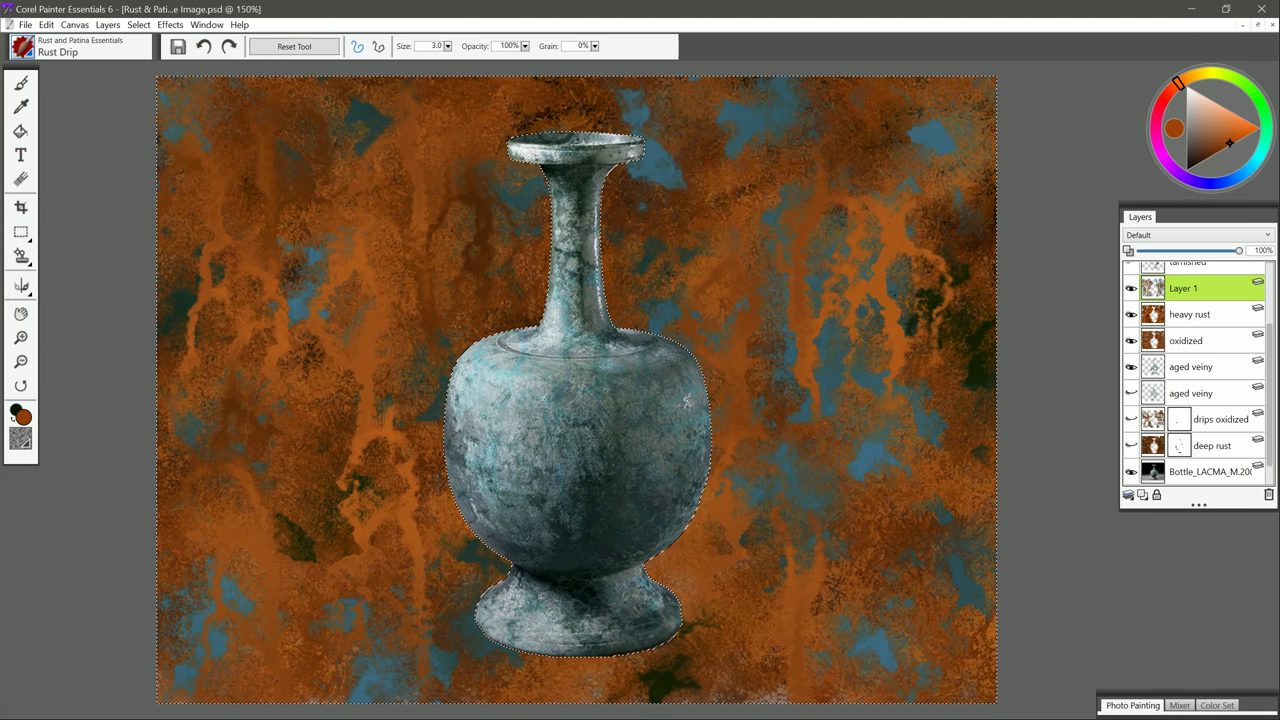
key([)
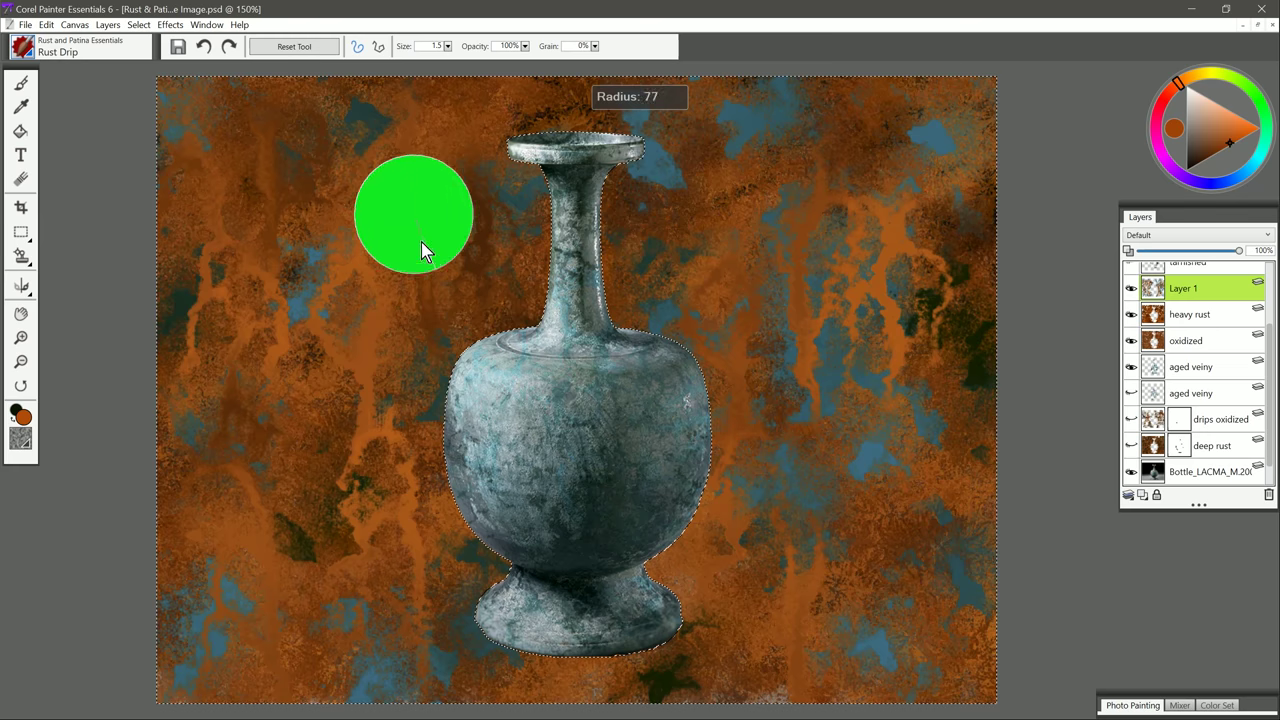
drag(421, 251, 421, 251)
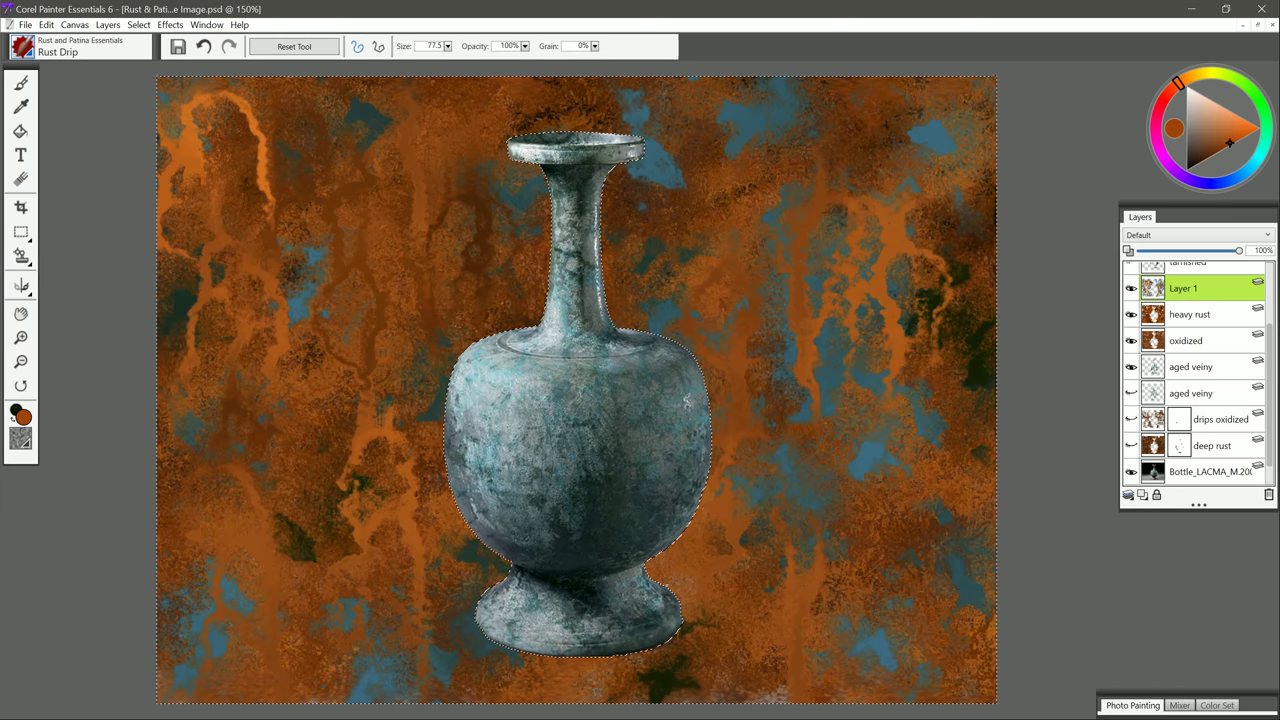
Step: Try painting bright orange texture beside the vase with the Sharp Rust brush
click(26, 47)
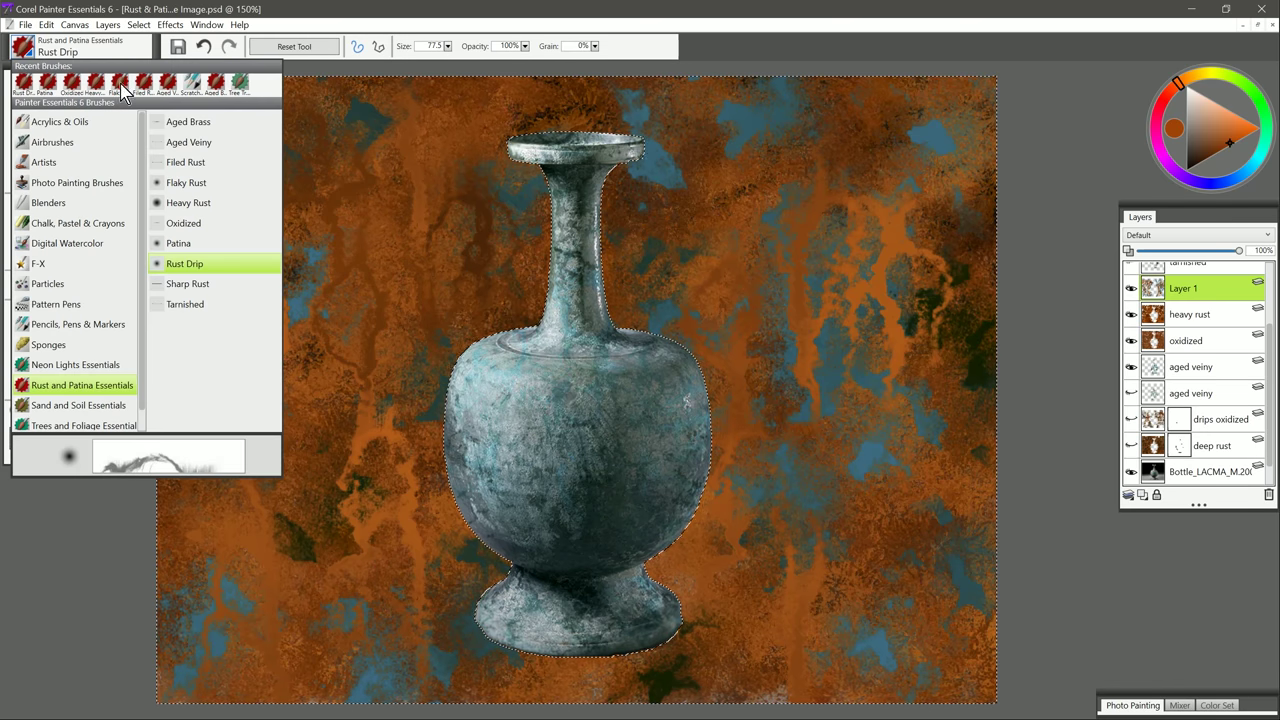
click(187, 284)
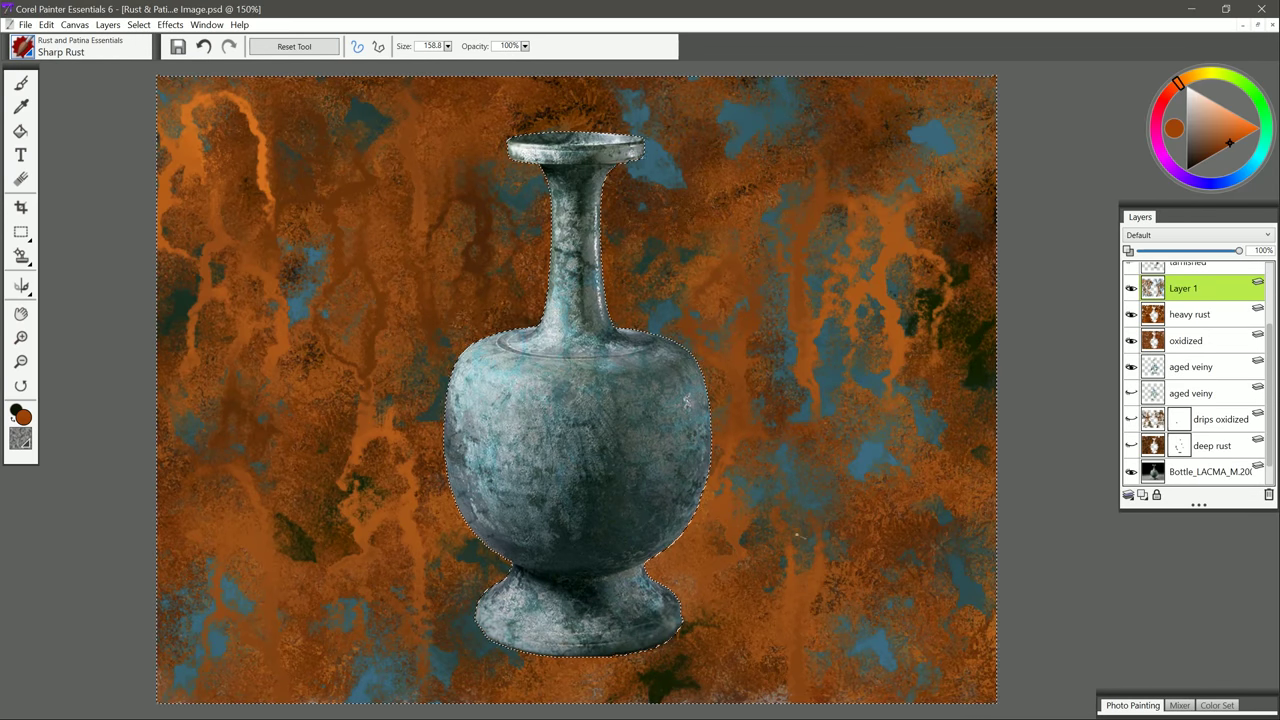
click(1251, 131)
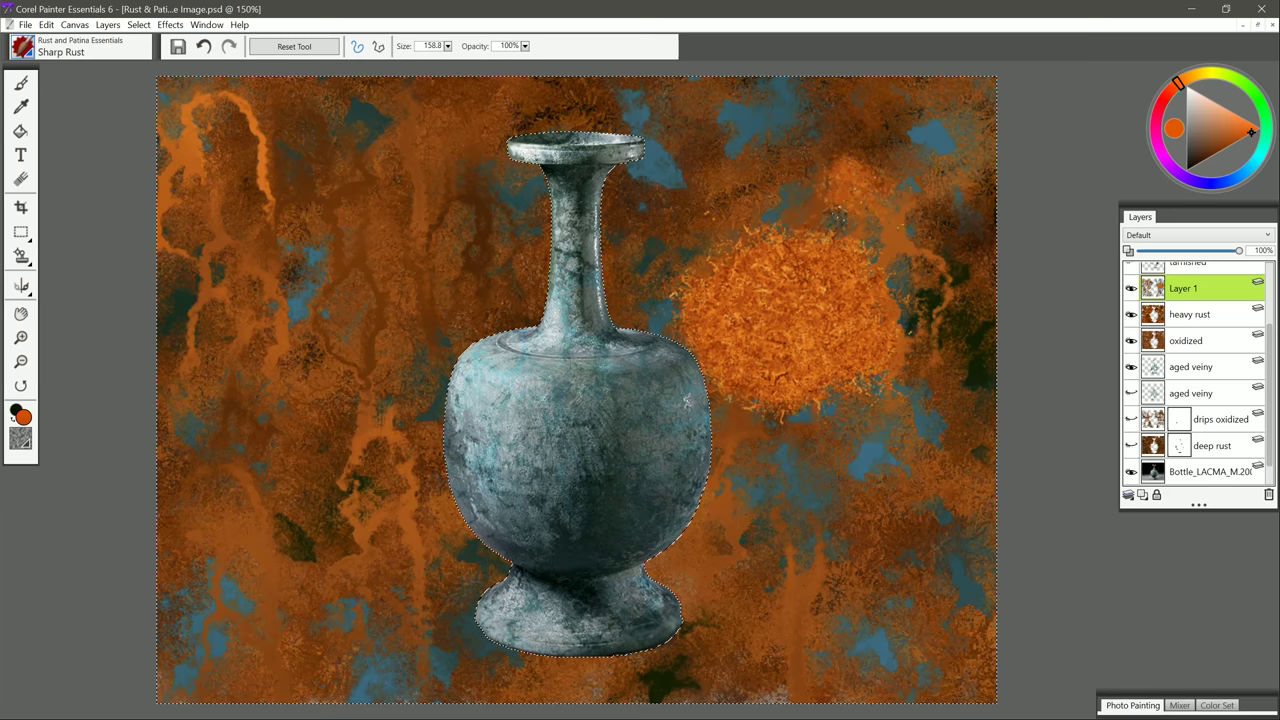
mouse_move(838, 218)
mouse_down()
mouse_move(862, 180)
mouse_move(890, 195)
mouse_up()
mouse_move(705, 175)
mouse_down()
mouse_move(731, 165)
mouse_move(690, 200)
mouse_move(760, 172)
mouse_move(672, 232)
mouse_up()
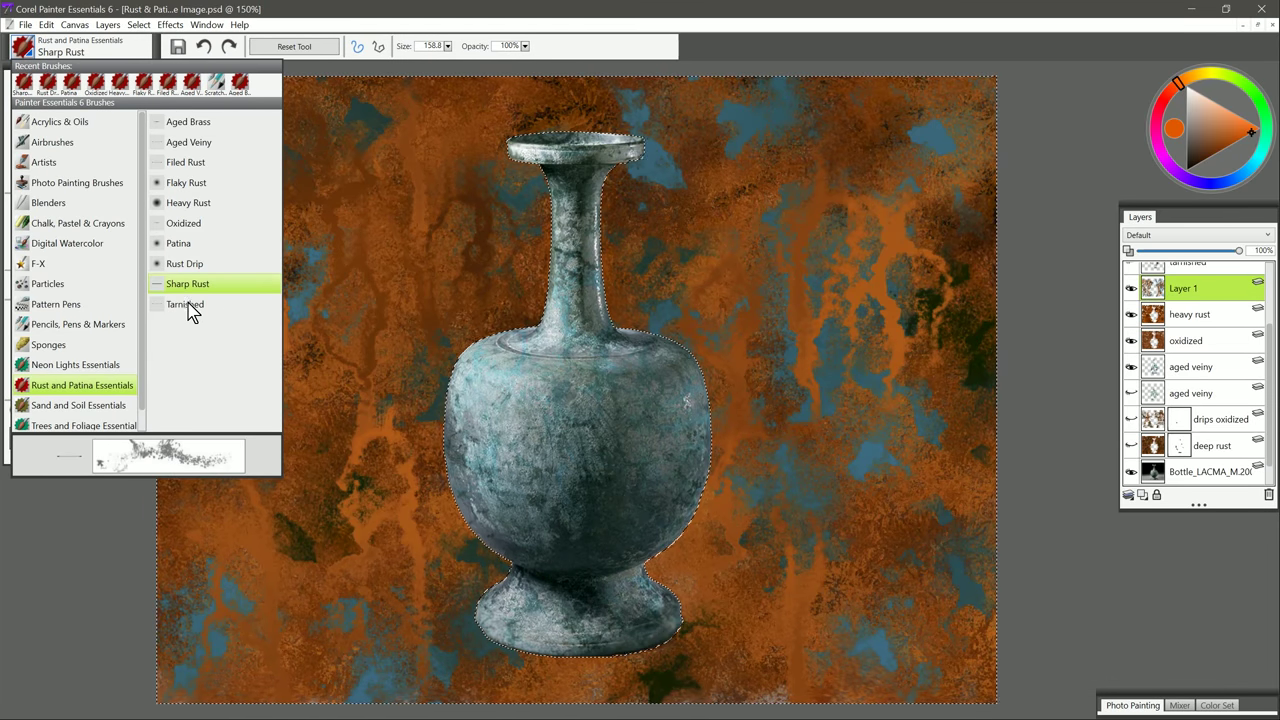
Step: Switch to the Tarnished brush and invert the selection so it covers only the vase
click(186, 305)
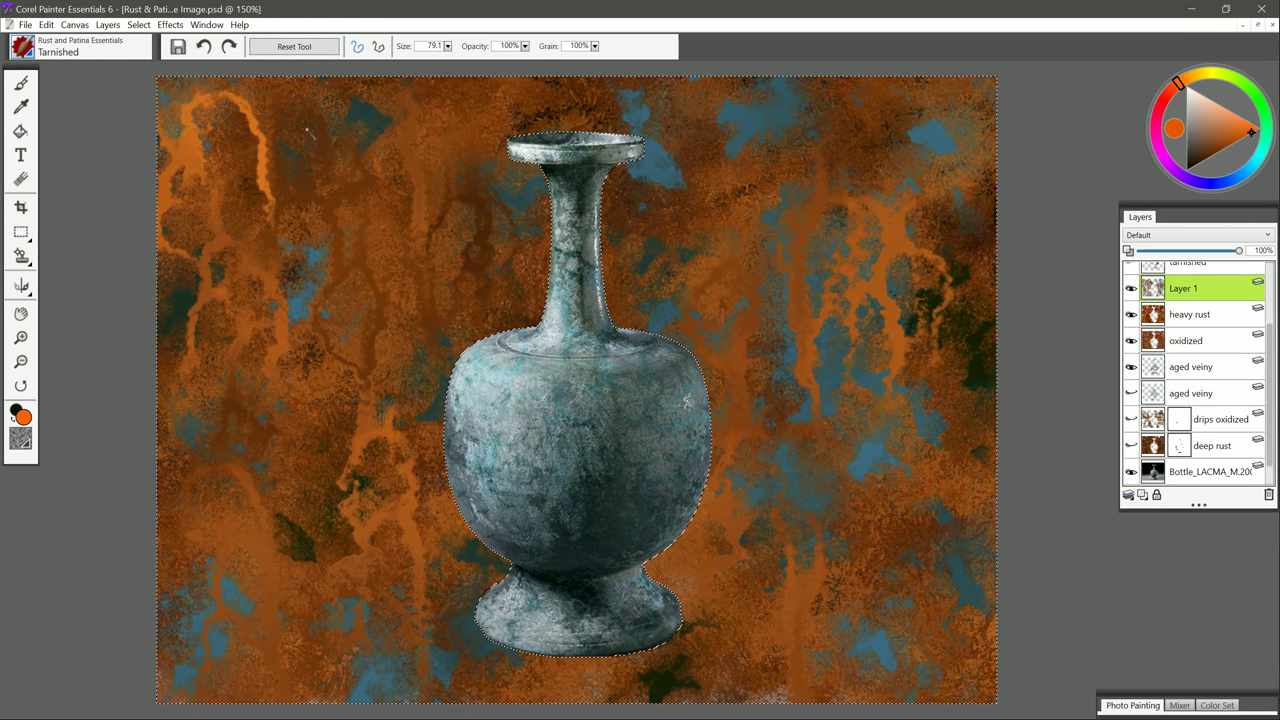
click(138, 24)
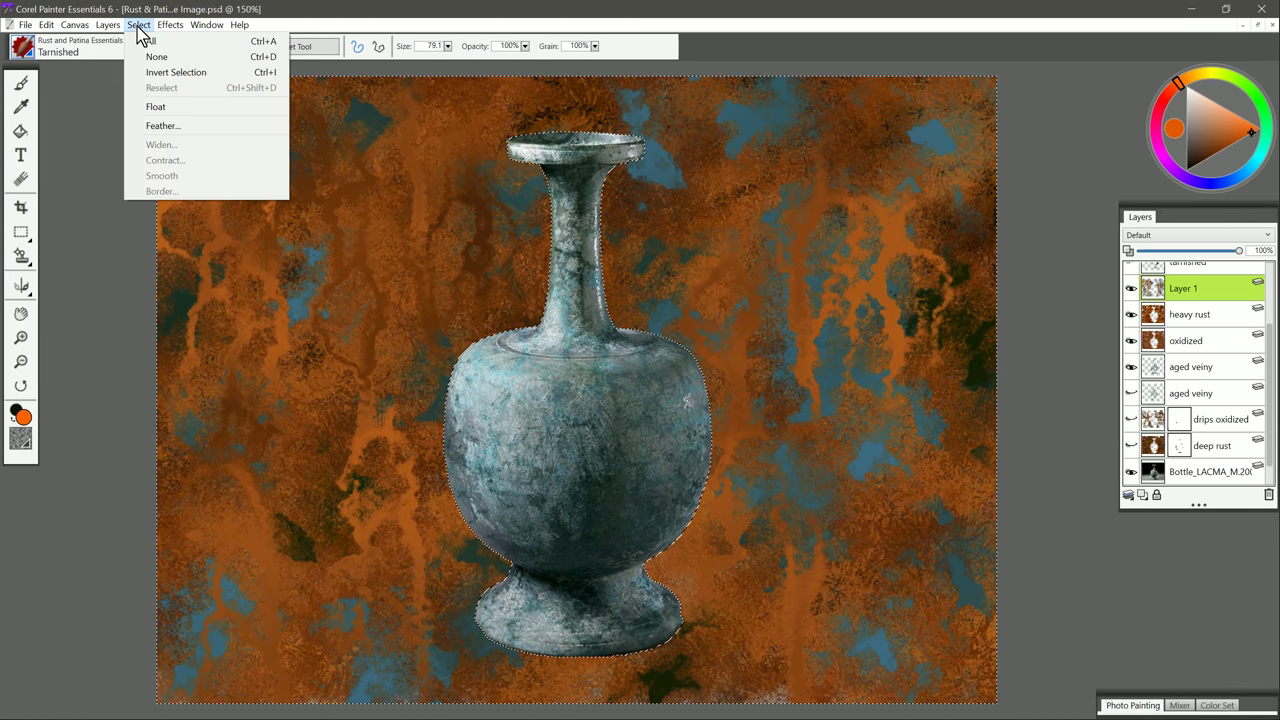
click(176, 72)
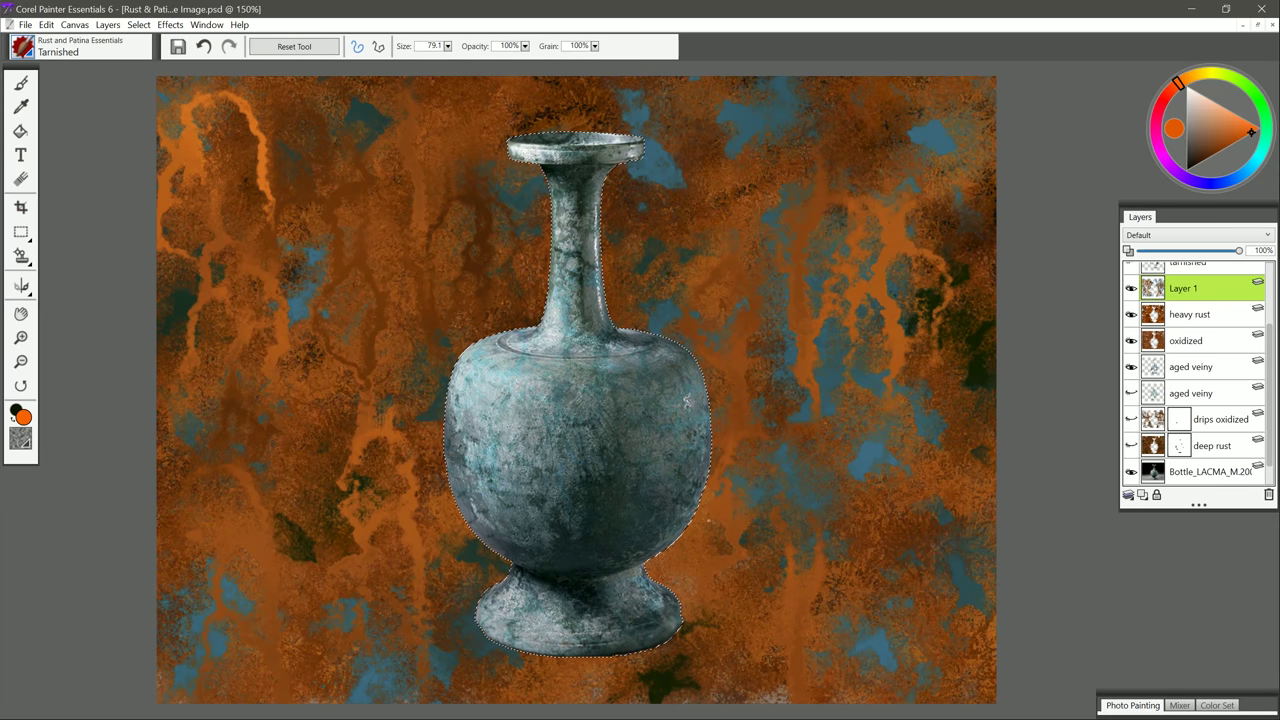
Step: Add a new layer above Layer 1 and rename it tarnished
click(1143, 495)
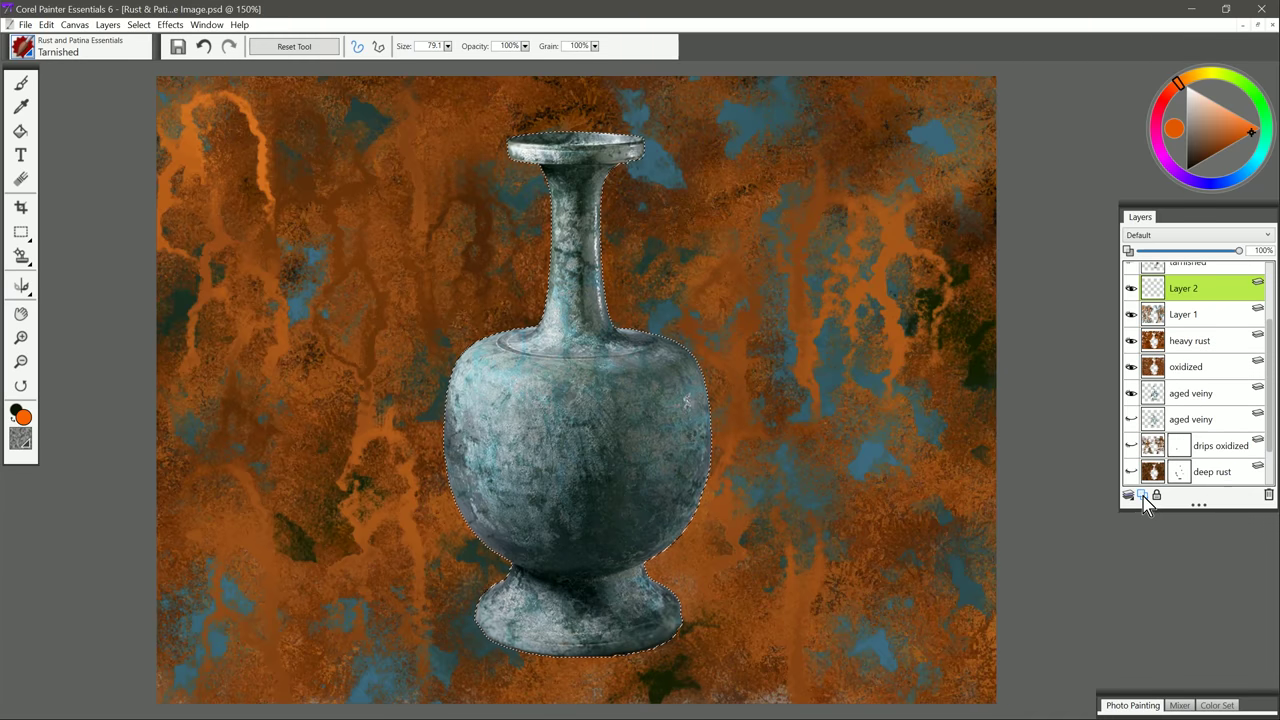
double_click(1183, 288)
text(tarnished)
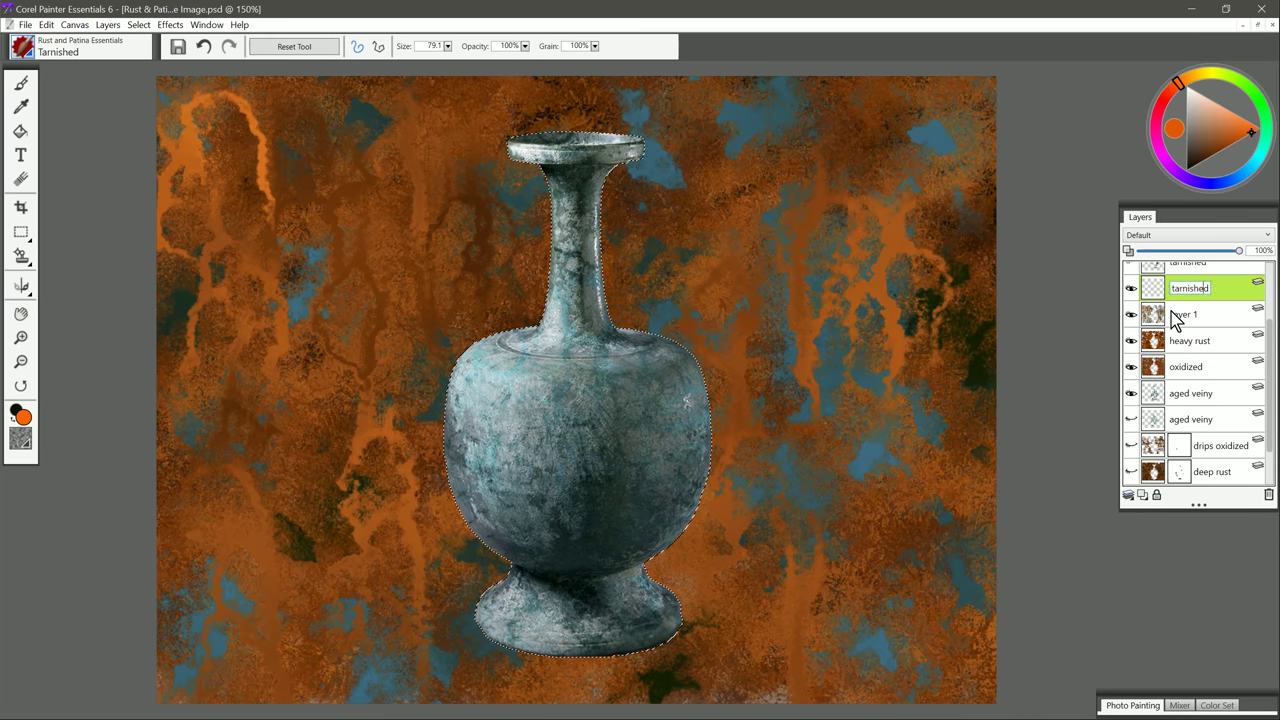
key(Return)
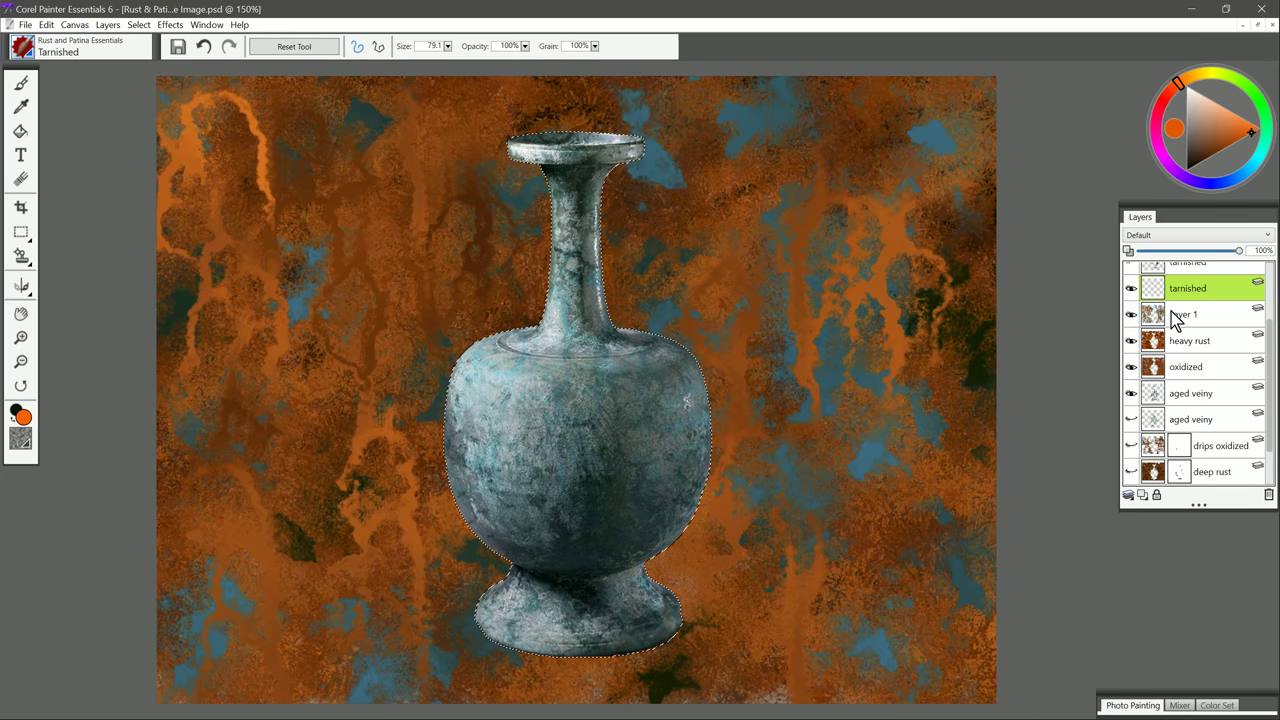
Step: Paint dark brown-black Tarnished patches over the vase's rim, neck, body and base, varying the brush size
click(1193, 158)
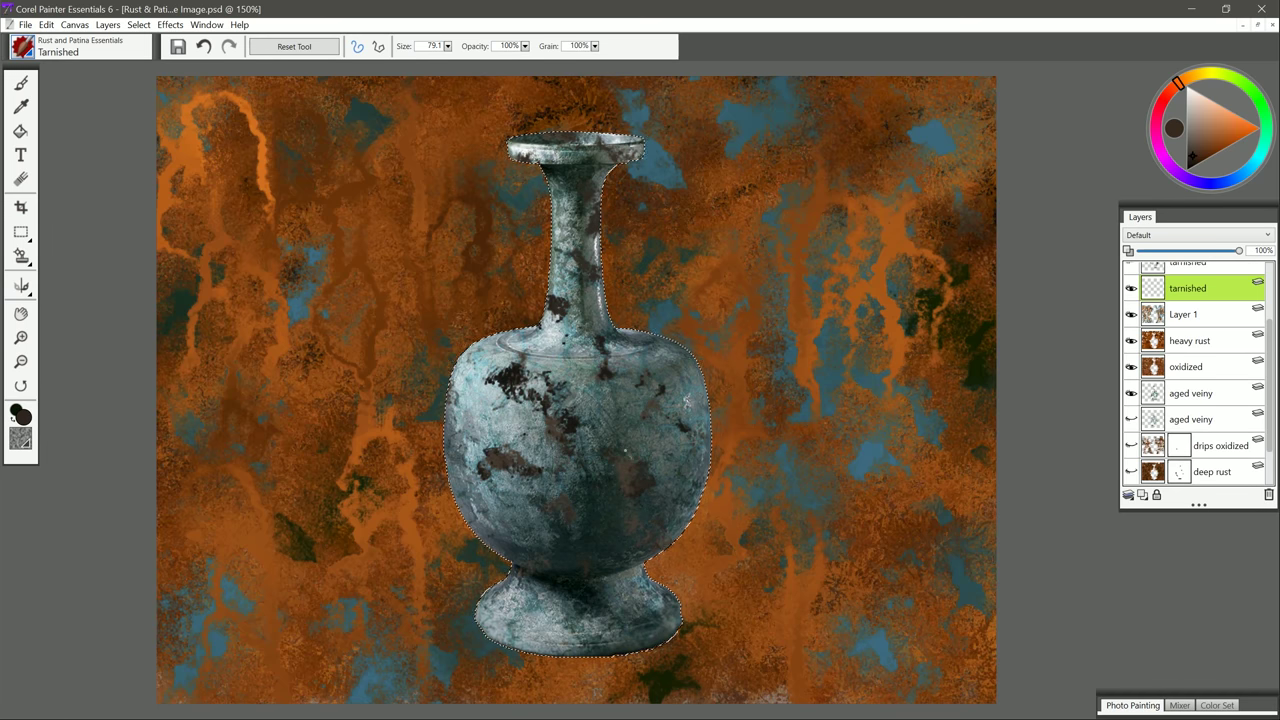
drag(608, 410, 610, 427)
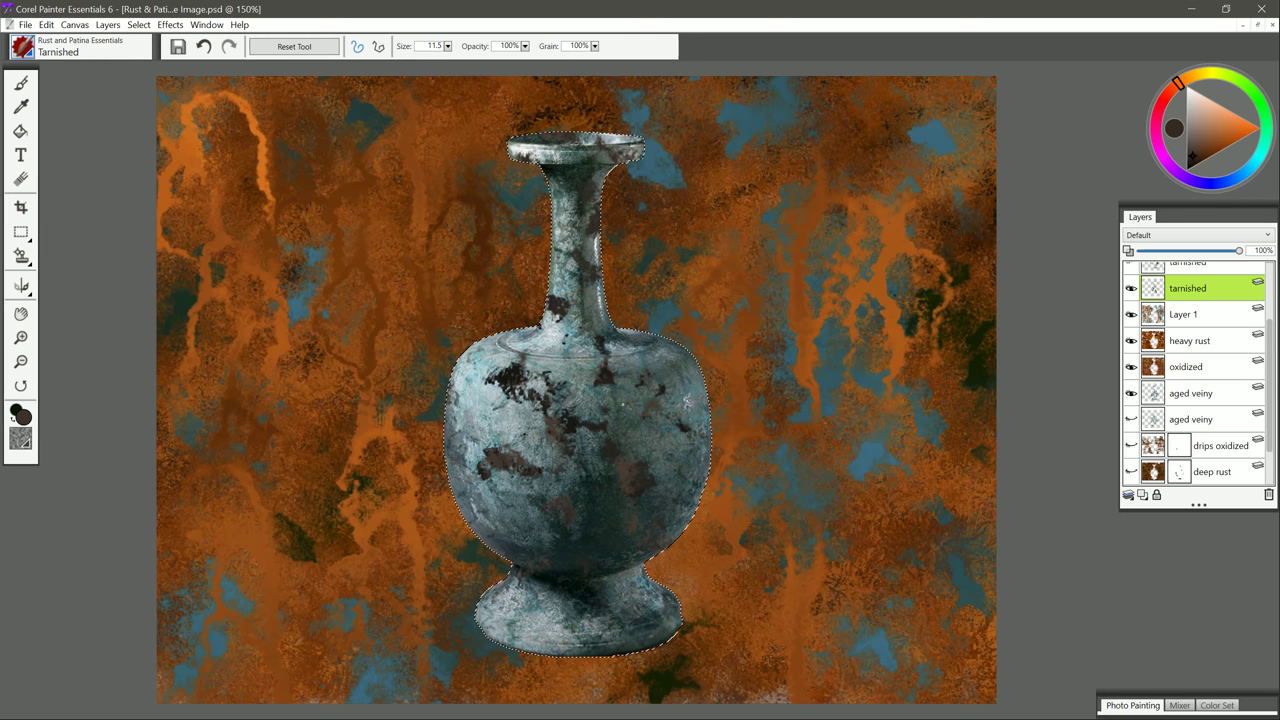
drag(547, 366, 615, 472)
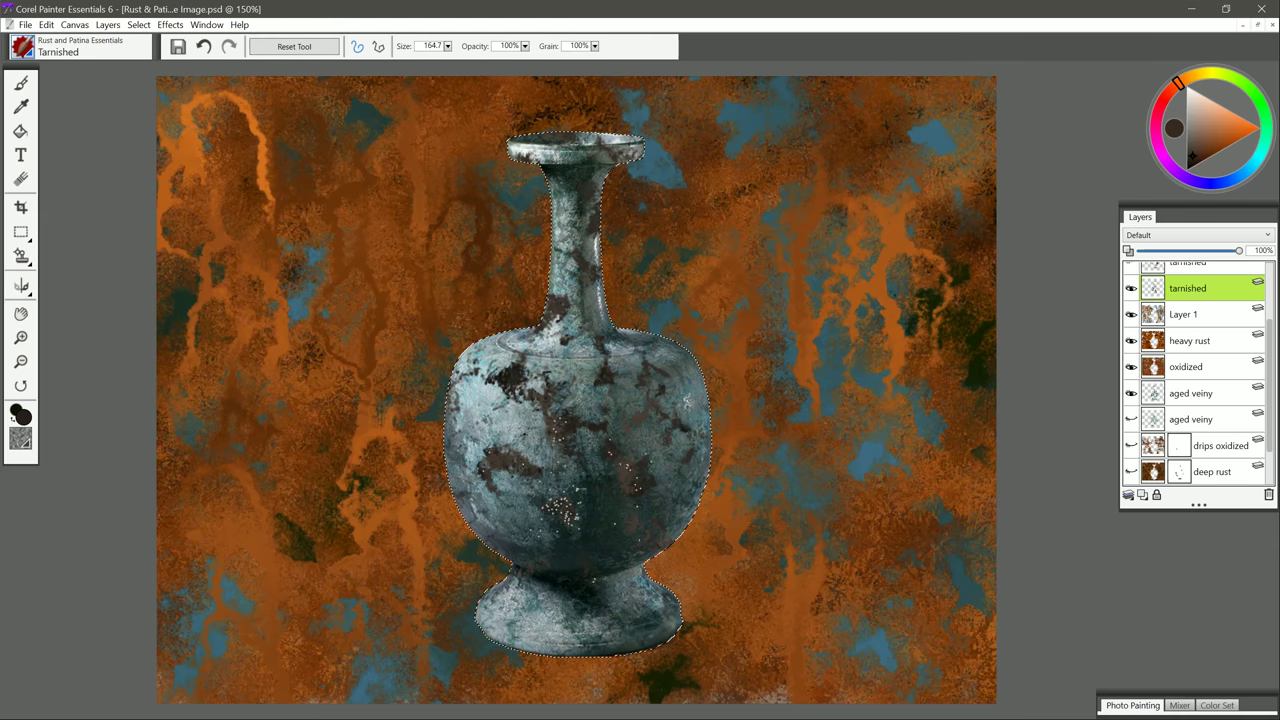
drag(550, 582, 584, 582)
drag(509, 617, 585, 608)
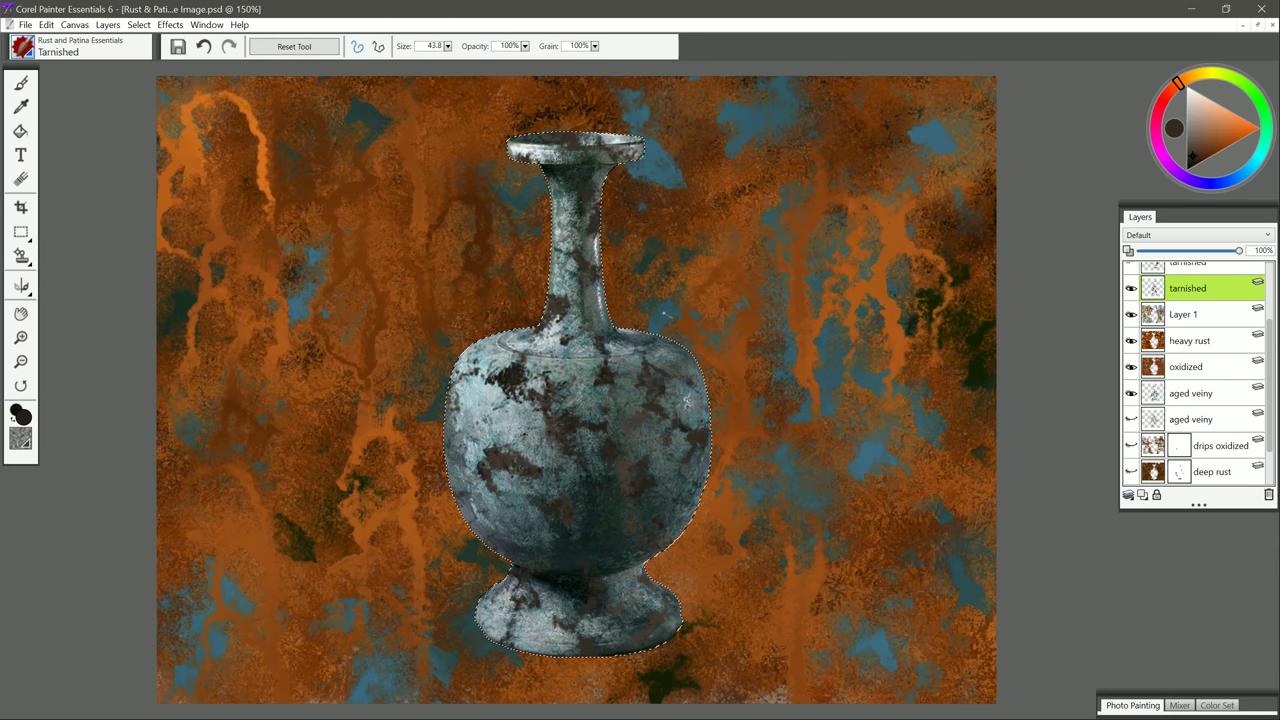
Step: Set the tarnished layer's blending to Multiply at 40% opacity and clear the selection
click(1158, 236)
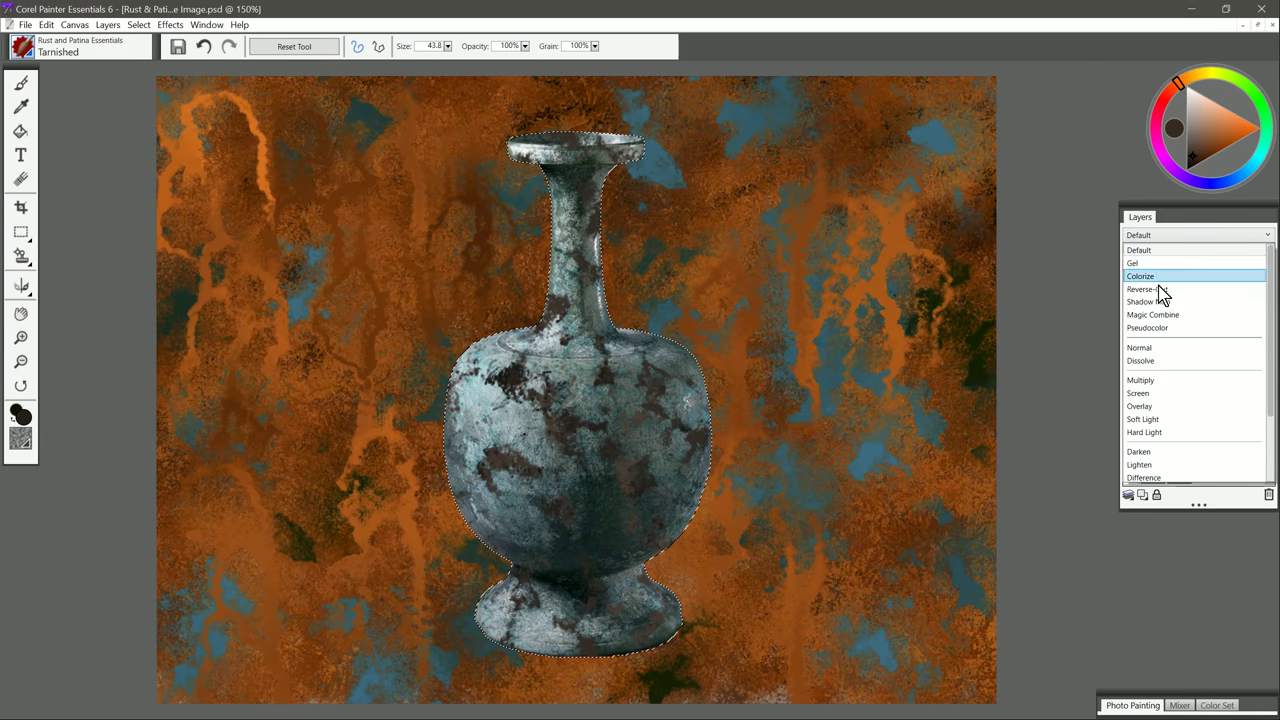
click(1150, 381)
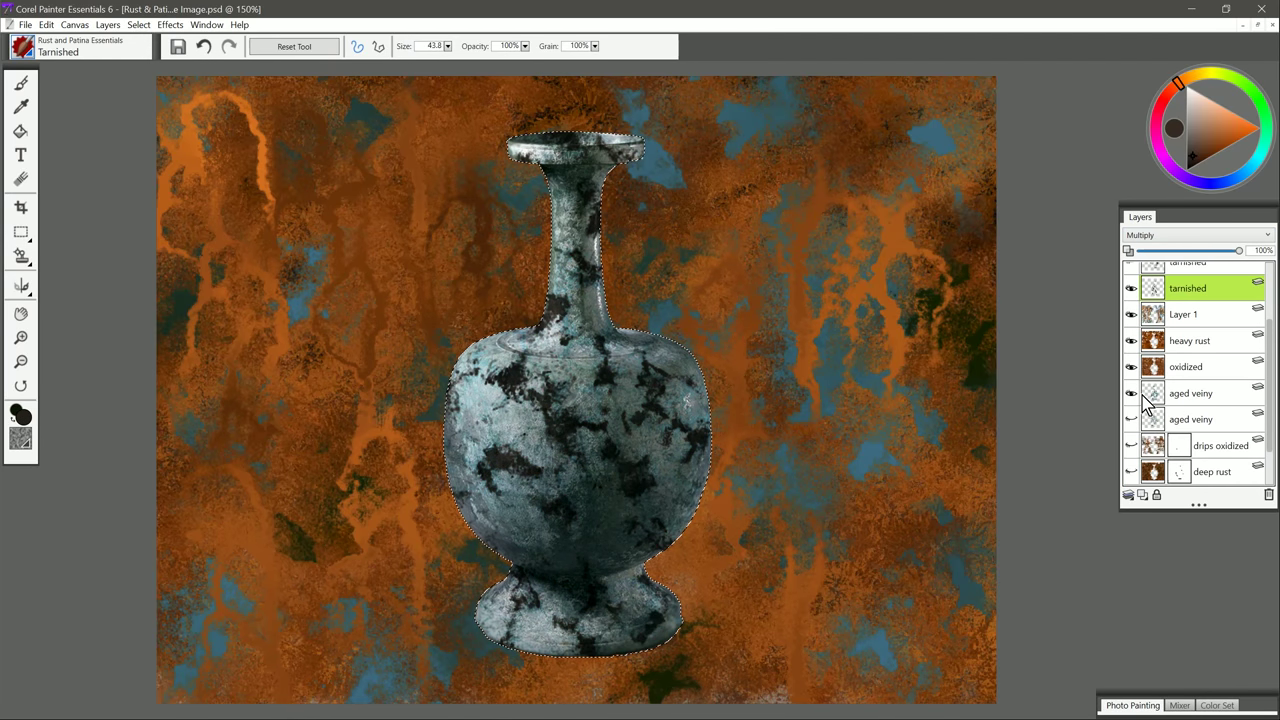
drag(1203, 251, 1179, 252)
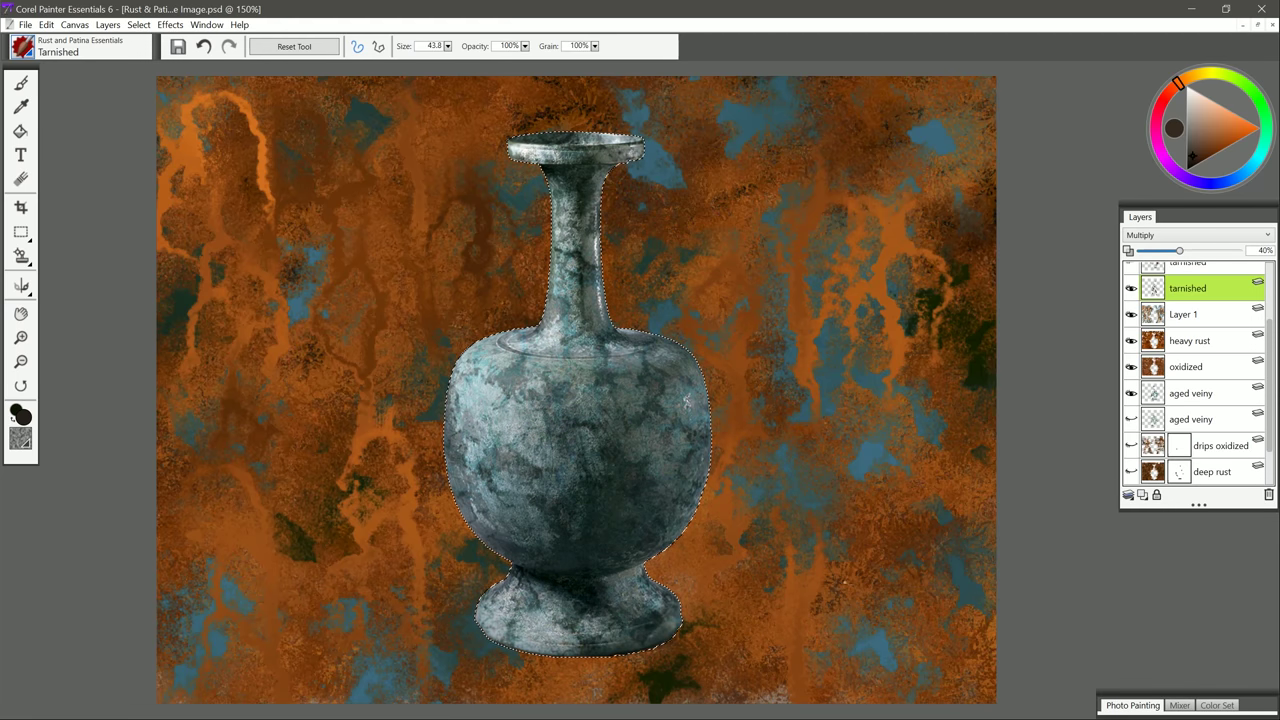
key(ctrl+d)
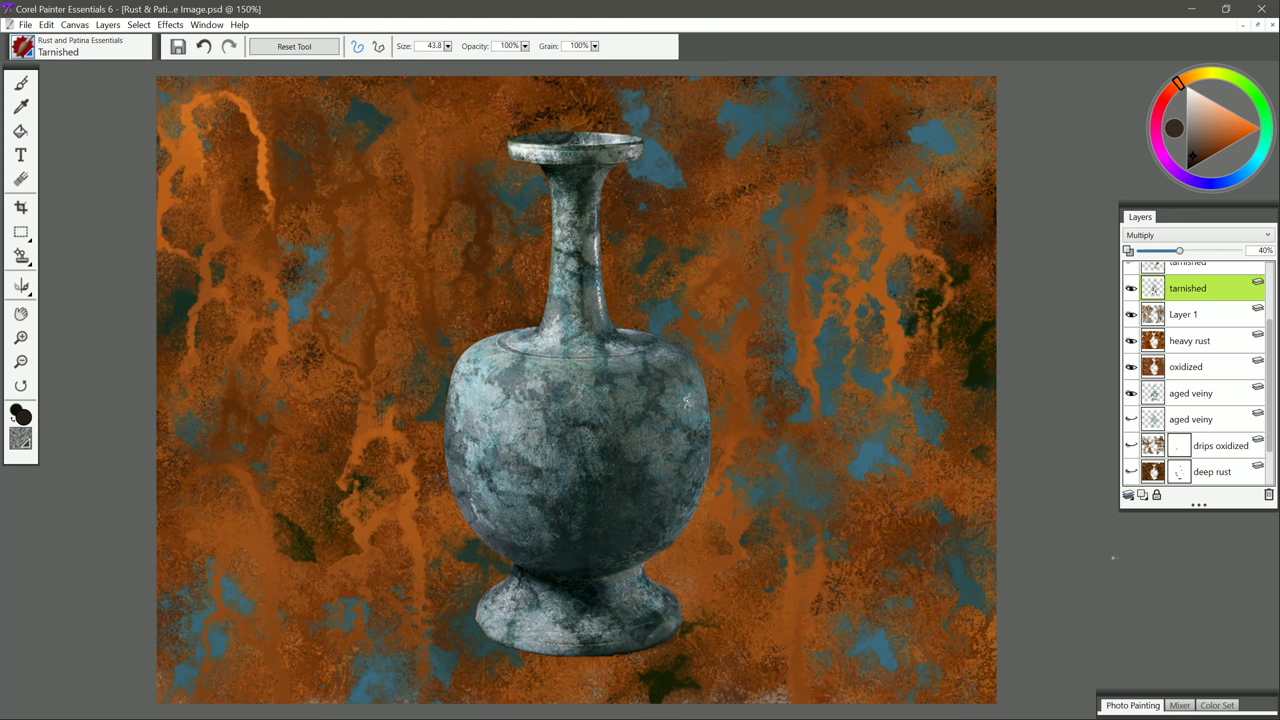